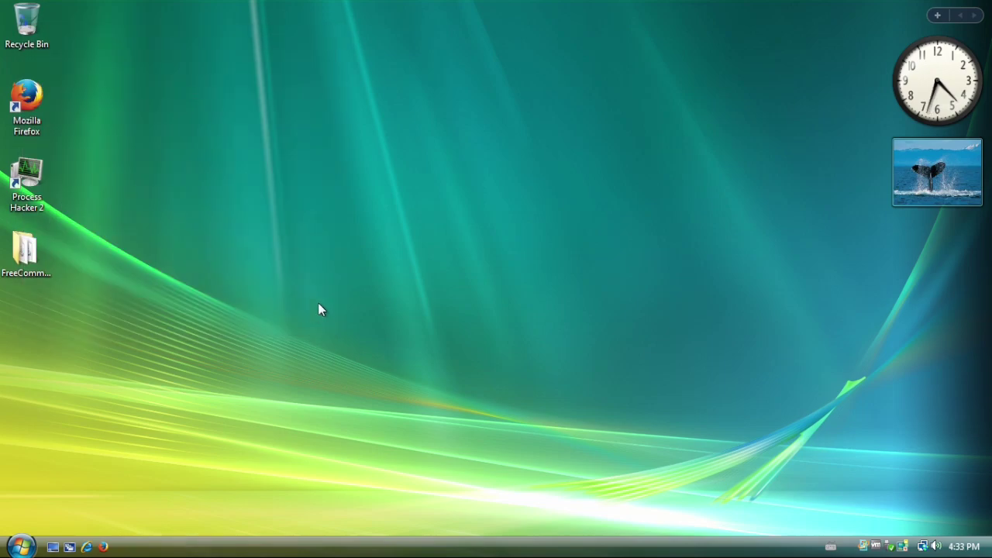
# - Launch the Registry Editor with regedit and allow it to run with elevated rights
pyautogui.press('super+r')
pyautogui.write('regedit')
pyautogui.press('Return')
pyautogui.click(218, 488)
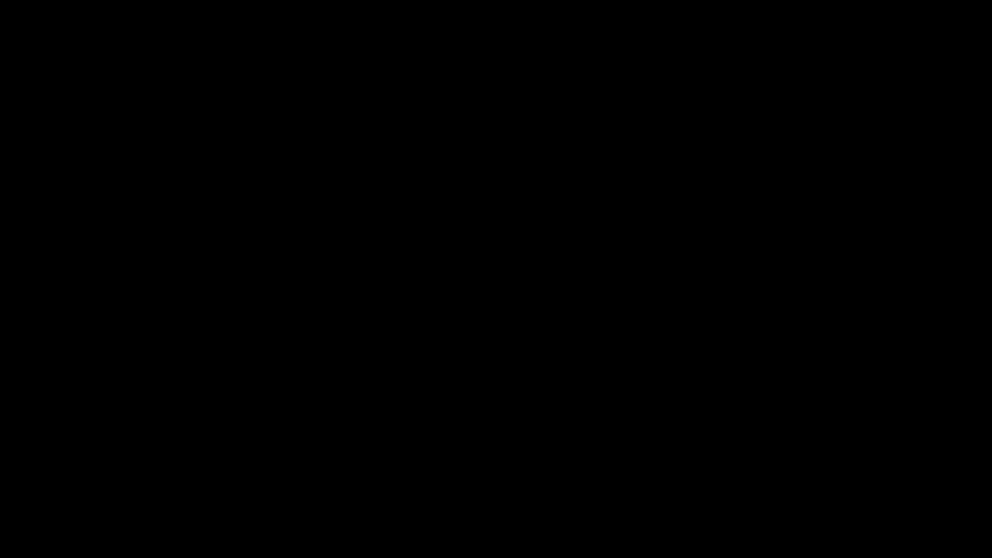
# - Export the entire registry to the root of Windows Vista (C:) as WinVista.reg, and close the Registry Editor
pyautogui.click(84, 93)
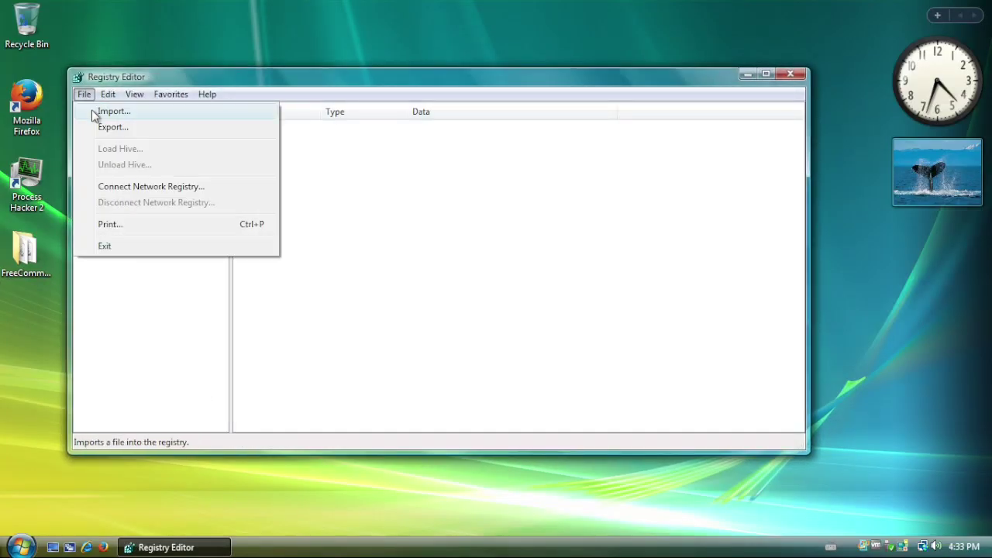
pyautogui.click(101, 129)
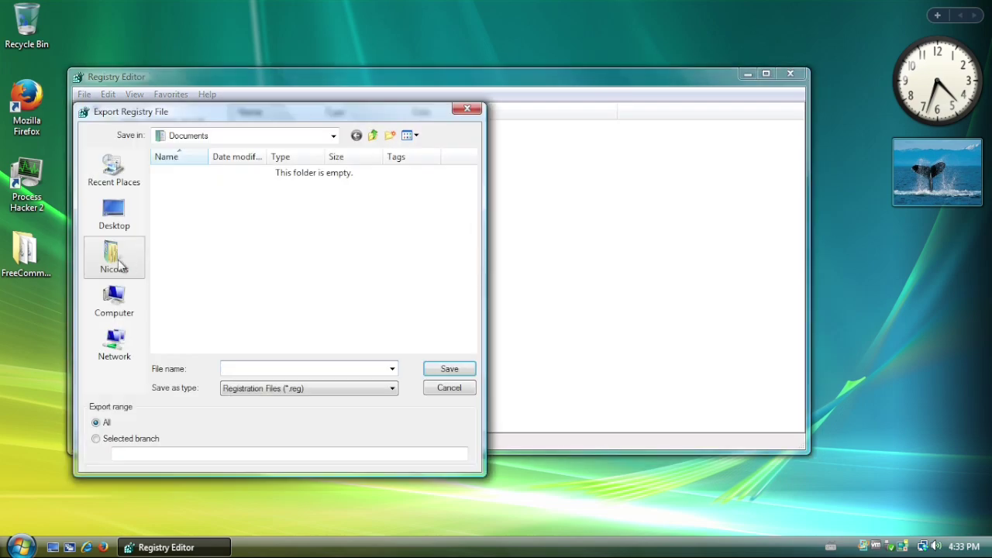
pyautogui.click(114, 303)
pyautogui.doubleClick(236, 211)
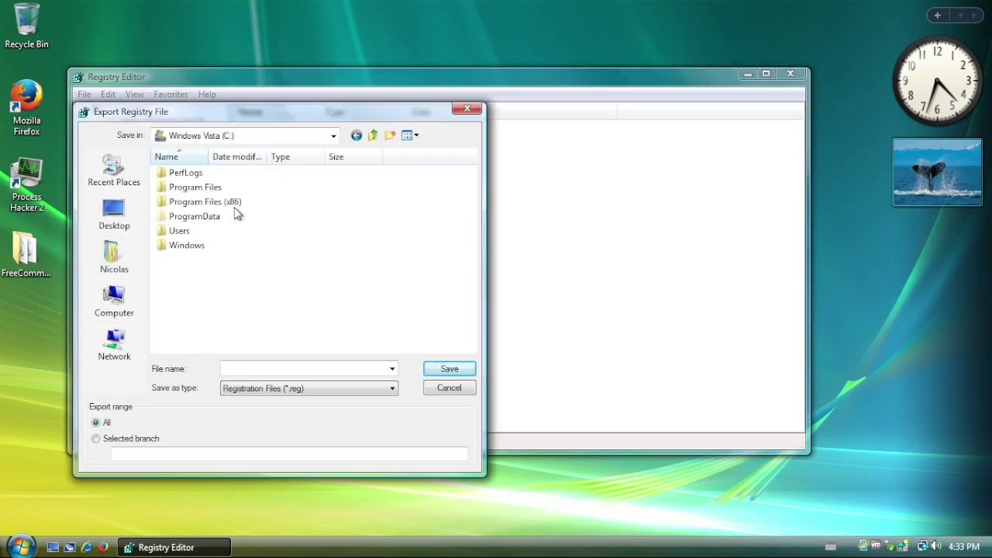
pyautogui.write('Vistadata.reg')
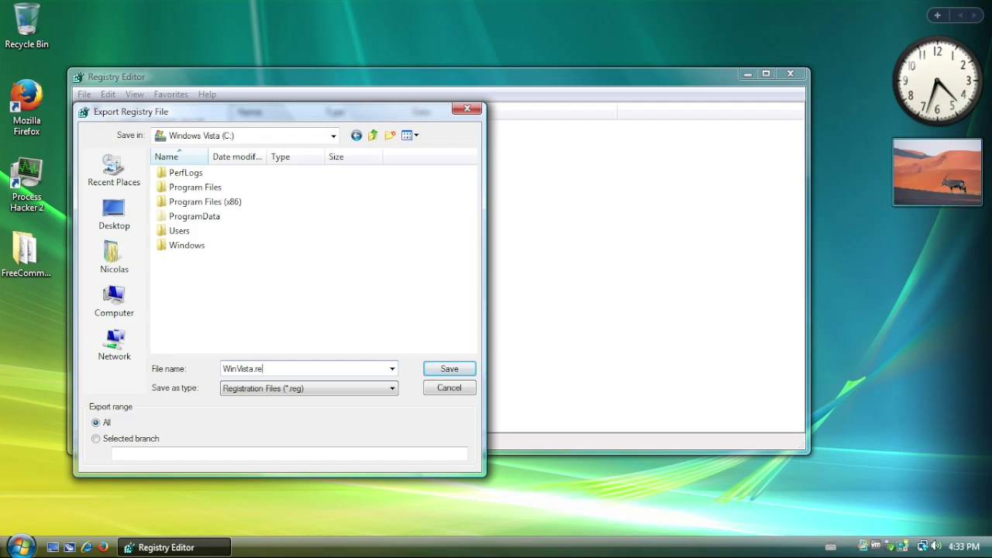
pyautogui.press('Return')
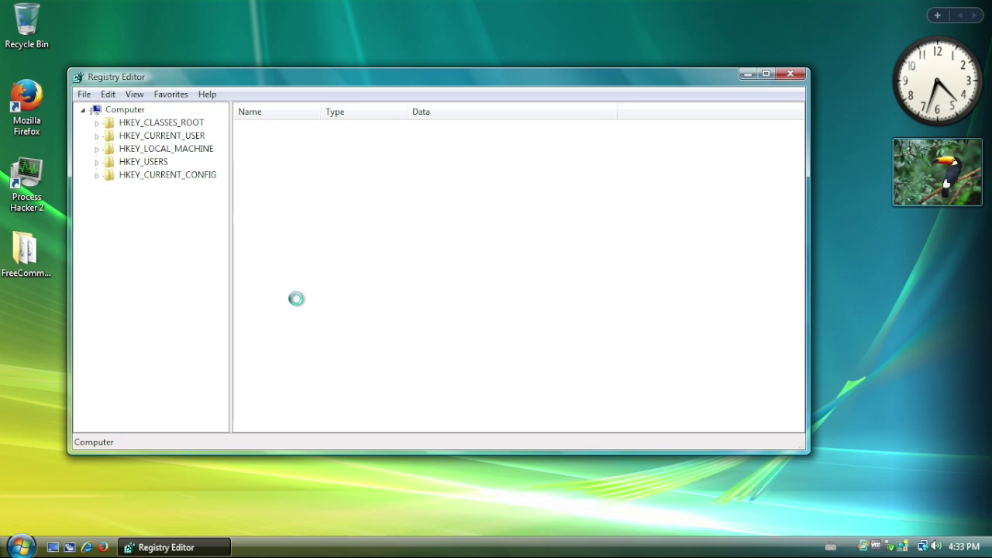
pyautogui.click(792, 75)
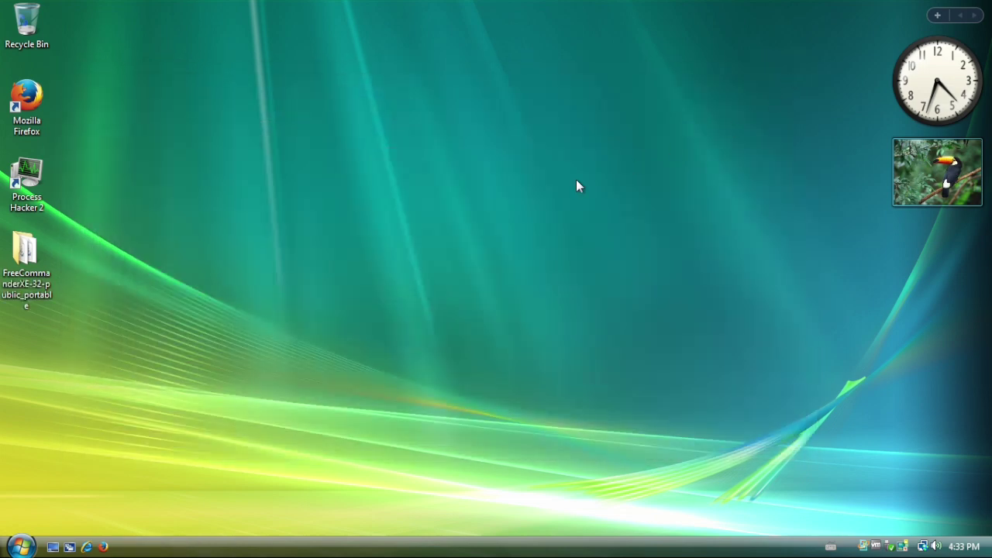
# - Check the root of the Windows Vista (C:) drive for the exported registry file, and close the window
pyautogui.press('super+e')
pyautogui.doubleClick(524, 188)
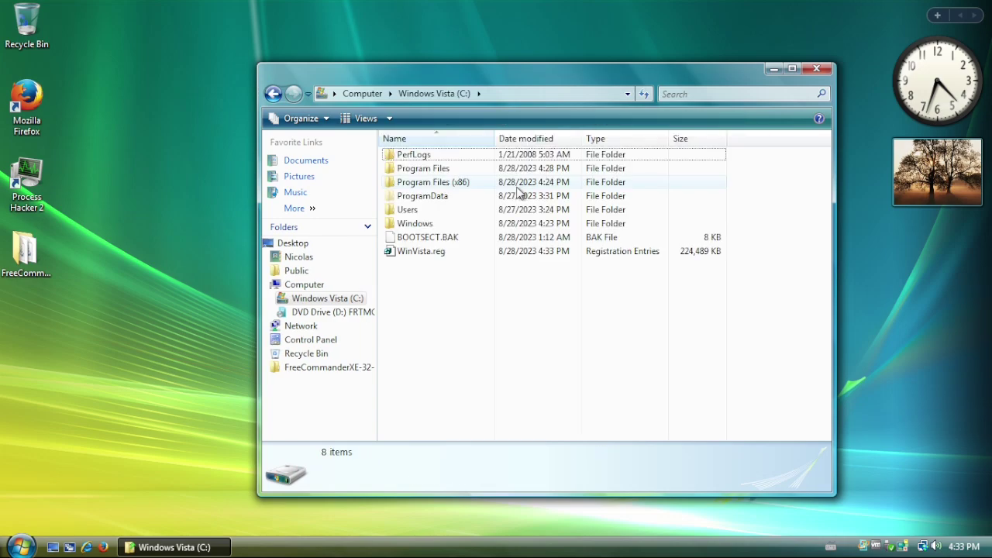
pyautogui.click(817, 71)
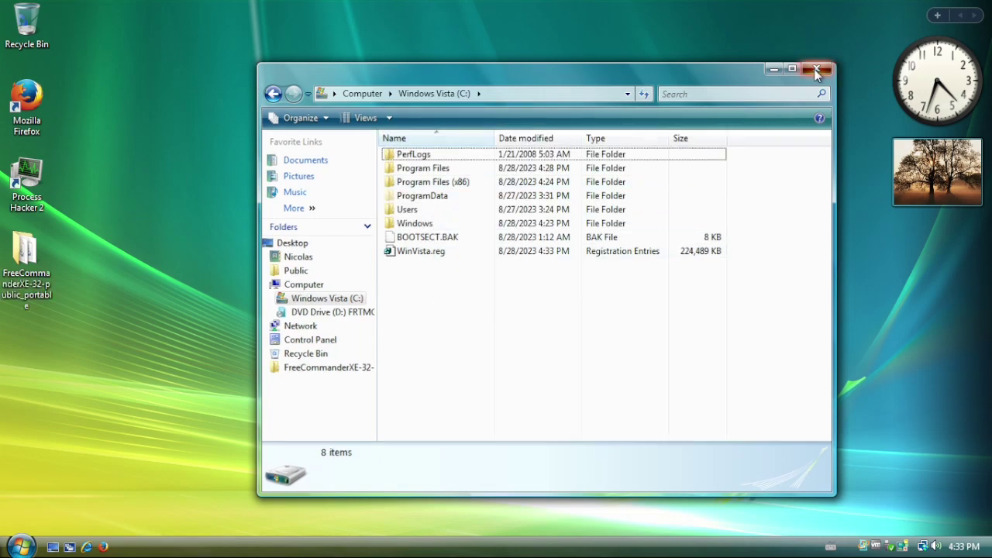
# - Shut down Windows Vista
pyautogui.click(22, 546)
pyautogui.click(279, 524)
pyautogui.click(331, 524)
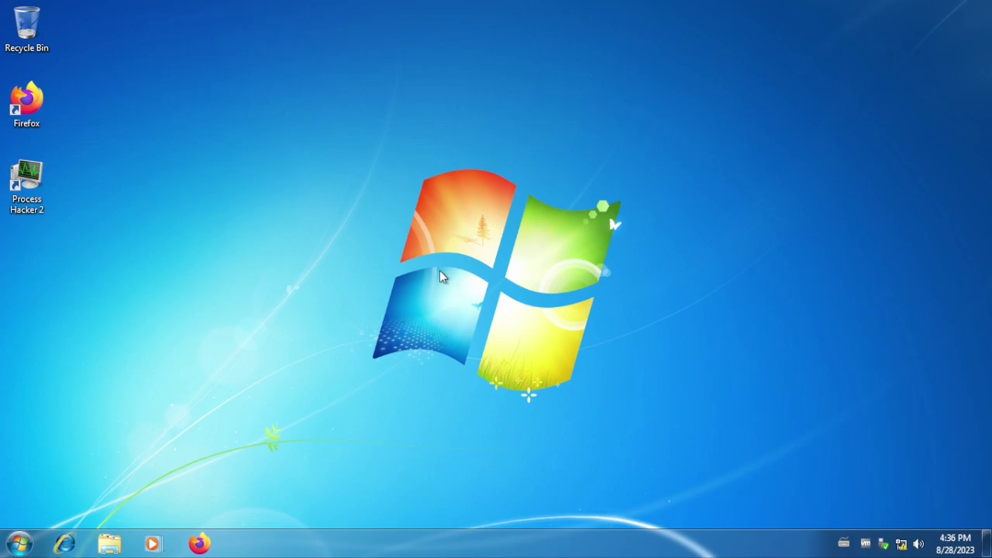
# - Check the Windows version information of the Windows 7 system with winver, and close it
pyautogui.press('super+r')
pyautogui.press('Return')
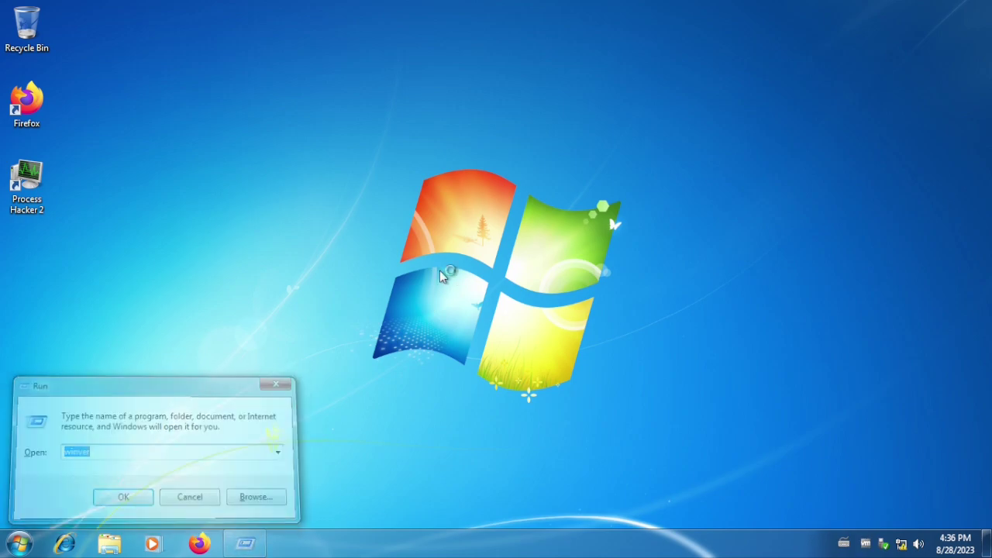
pyautogui.click(330, 303)
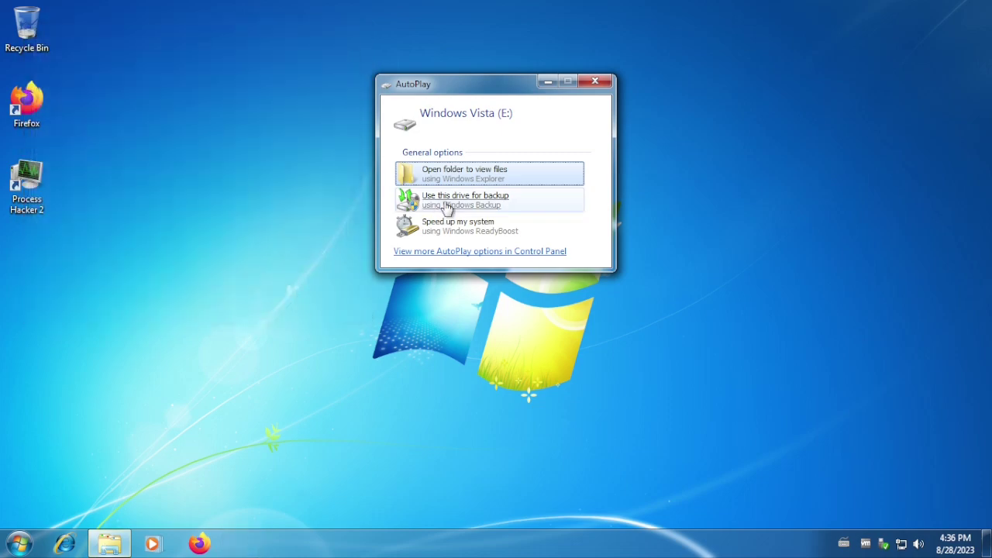
# - Open the Windows Vista (E:) drive in Explorer, view the computer's drives, and close the window
pyautogui.click(484, 177)
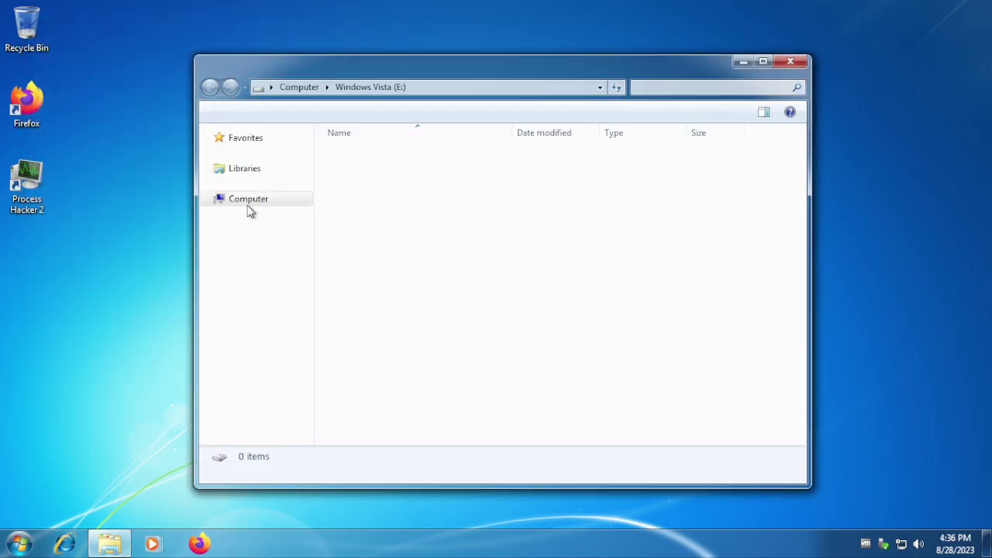
pyautogui.click(251, 307)
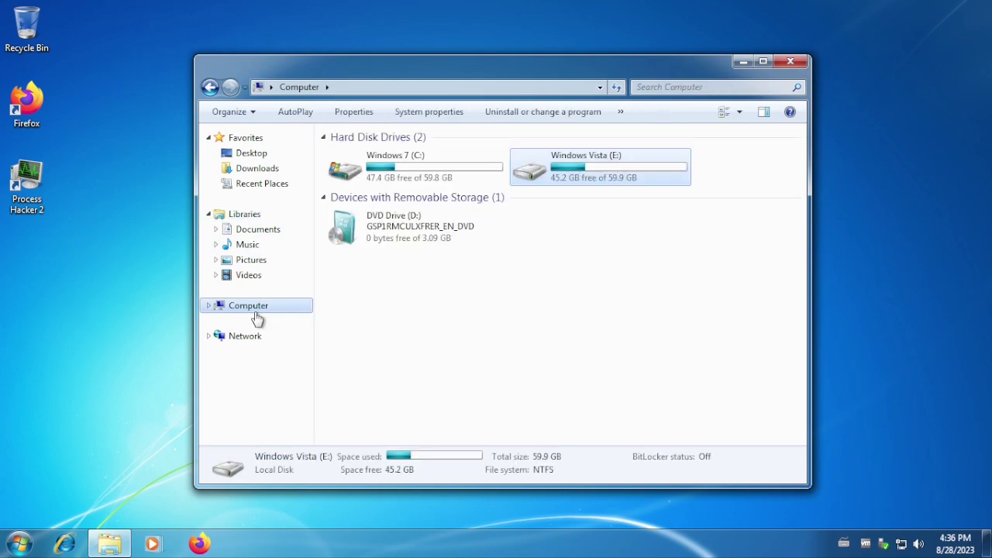
pyautogui.click(790, 61)
# - Go from Backup and Restore to the System and Security settings, and open the system information and System Protection settings
pyautogui.click(18, 545)
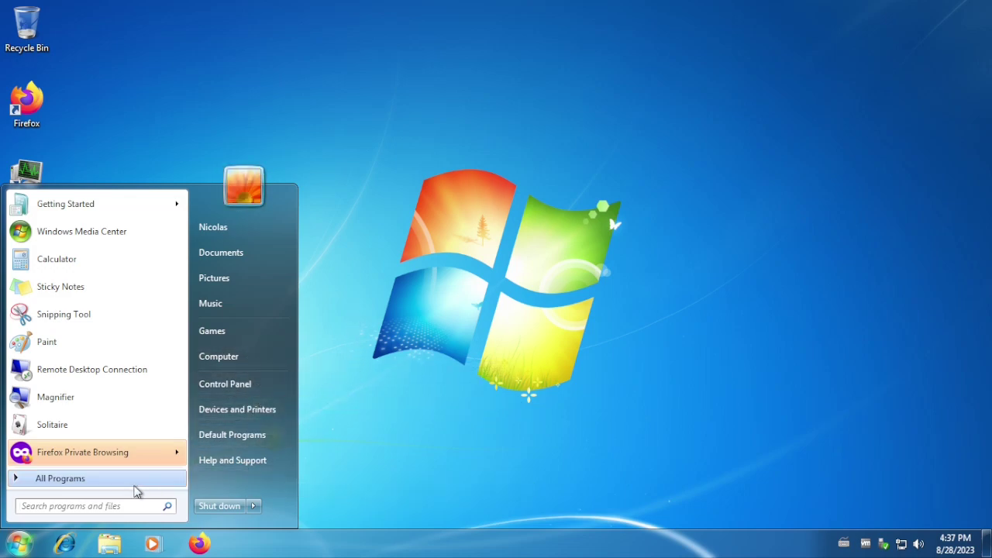
pyautogui.click(132, 481)
pyautogui.click(88, 413)
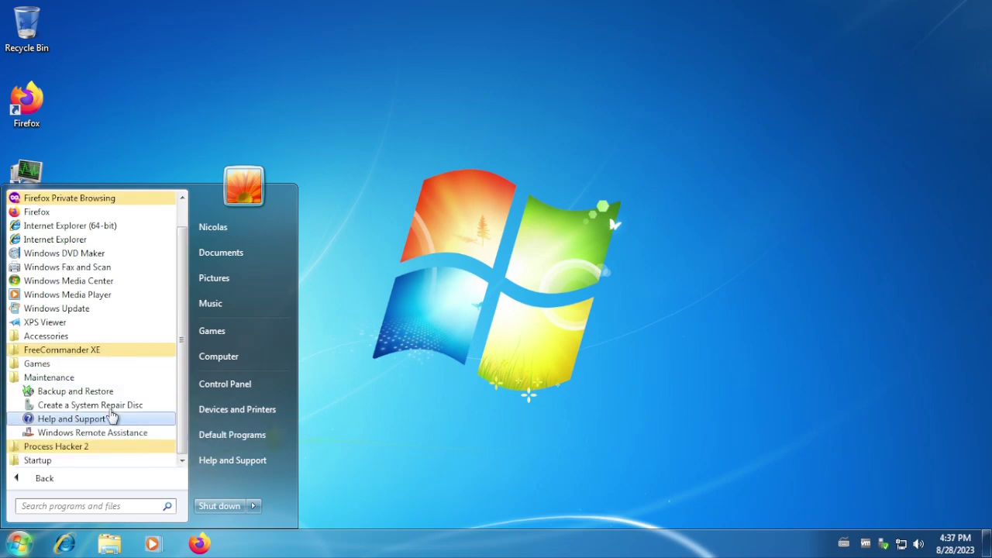
pyautogui.click(98, 391)
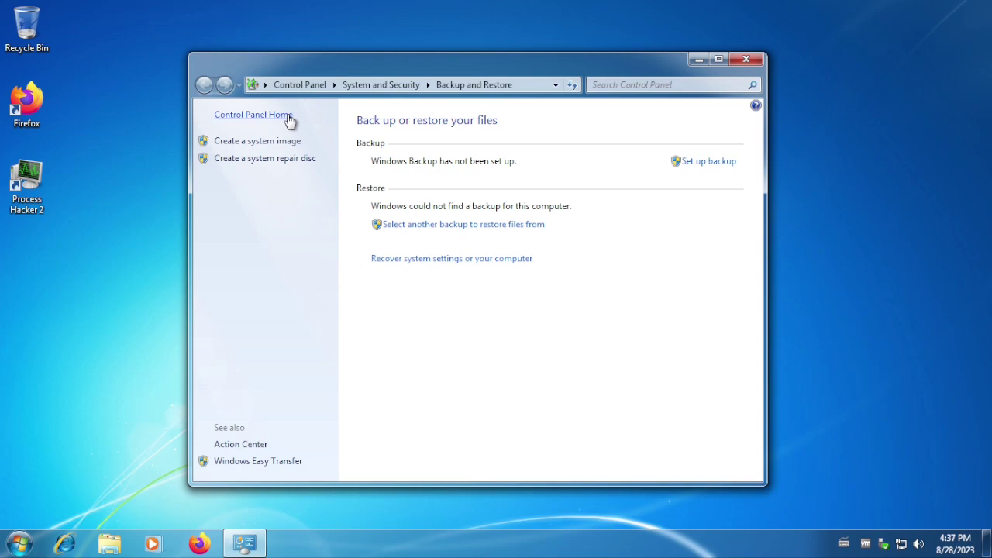
pyautogui.click(372, 86)
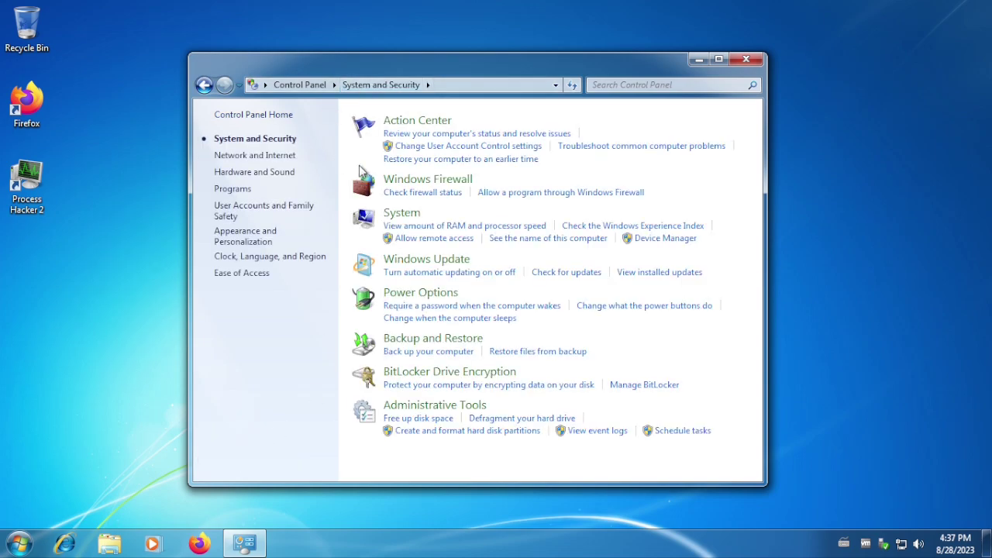
pyautogui.click(399, 226)
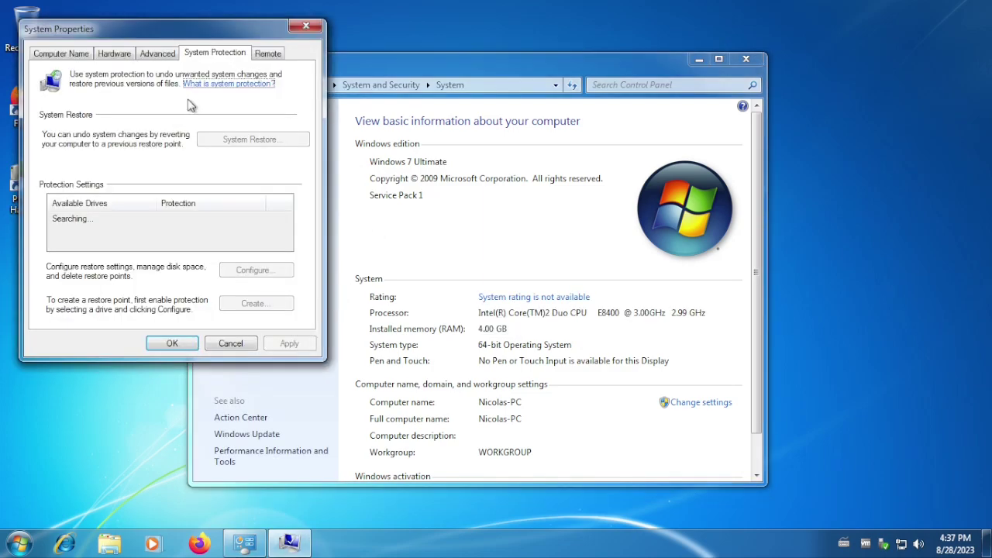
# - Create a restore point named "Before merging" for the Windows 7 (C:) system drive, and close the system windows
pyautogui.click(186, 231)
pyautogui.click(252, 303)
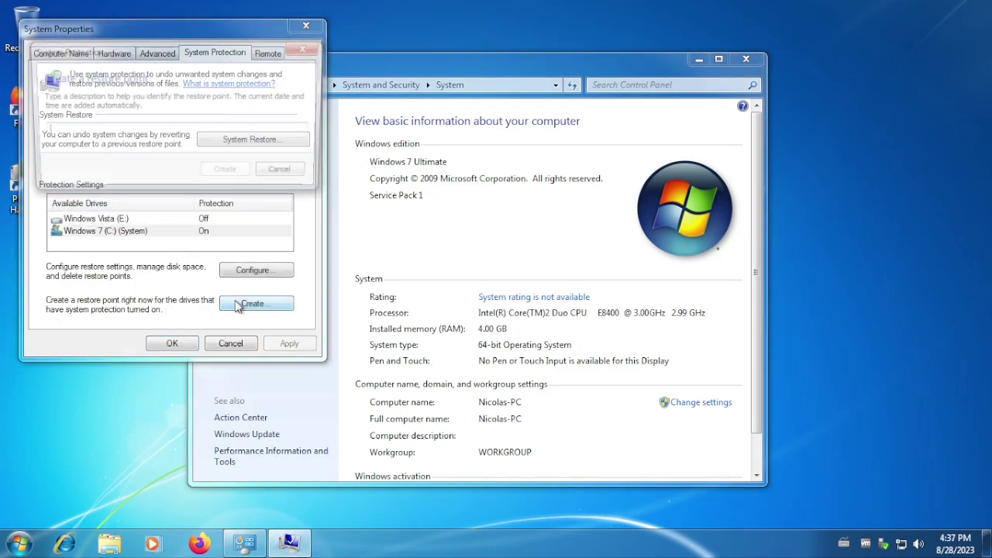
pyautogui.write('Before merging')
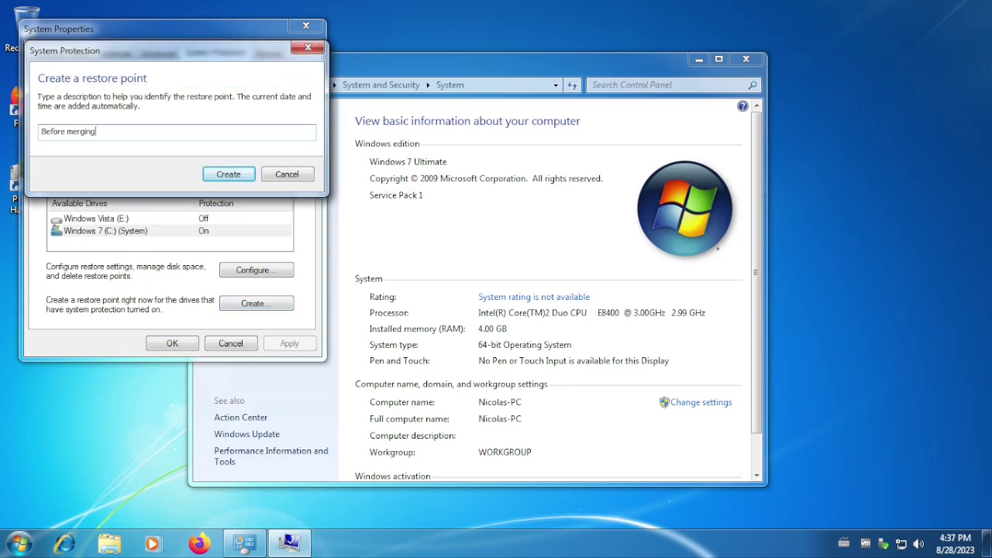
pyautogui.press('Return')
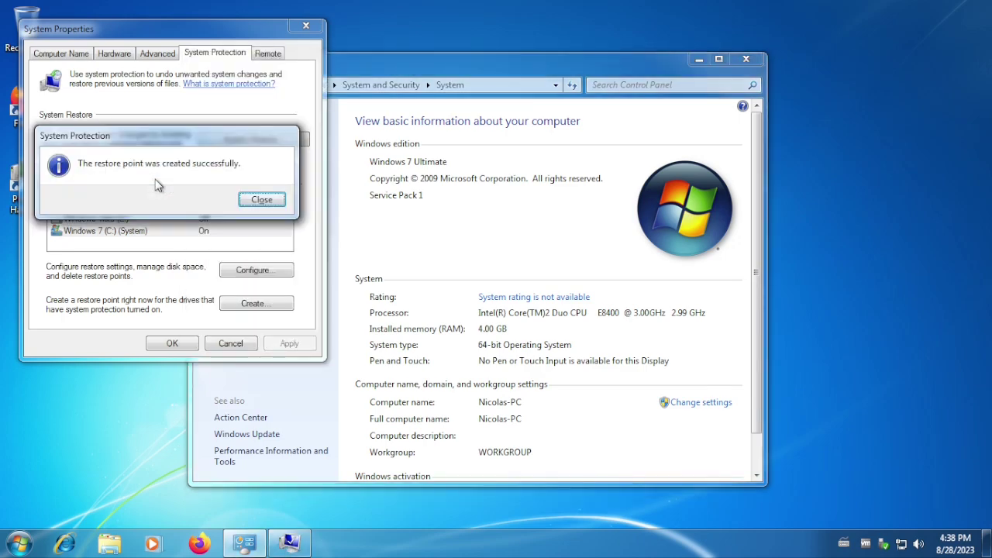
pyautogui.click(262, 200)
pyautogui.click(178, 344)
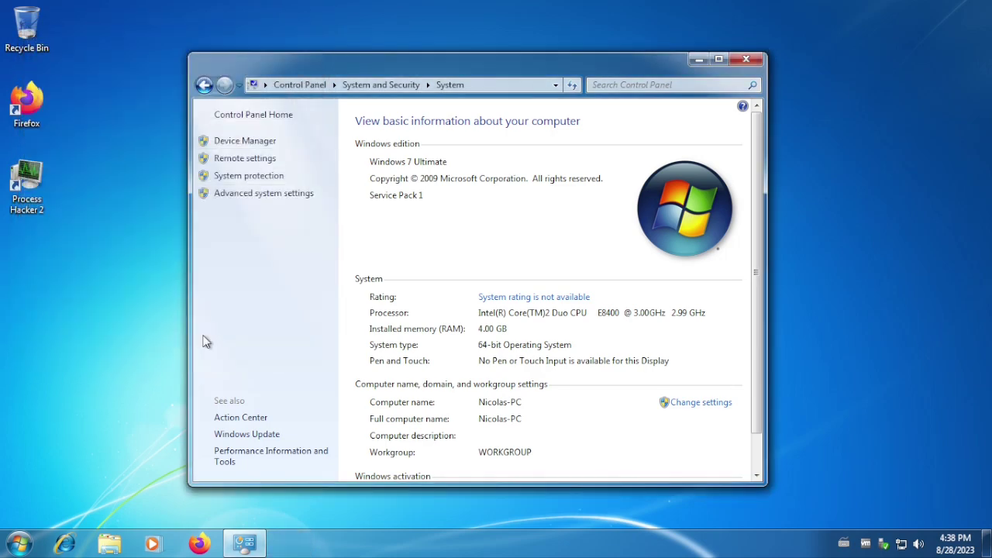
pyautogui.click(747, 59)
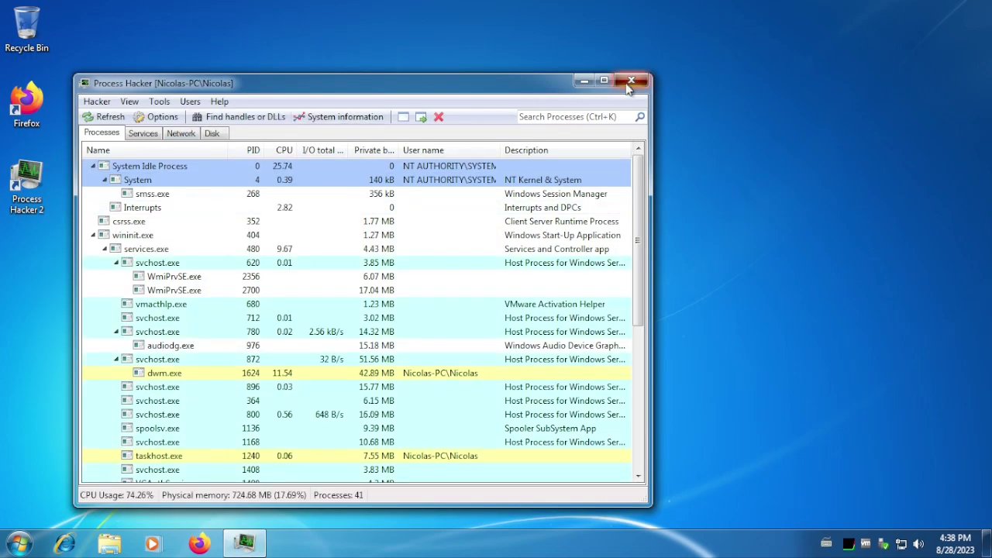
# - Close Process Hacker and relaunch it as administrator, allowing the elevation and repositioning its window
pyautogui.click(629, 83)
pyautogui.rightClick(41, 208)
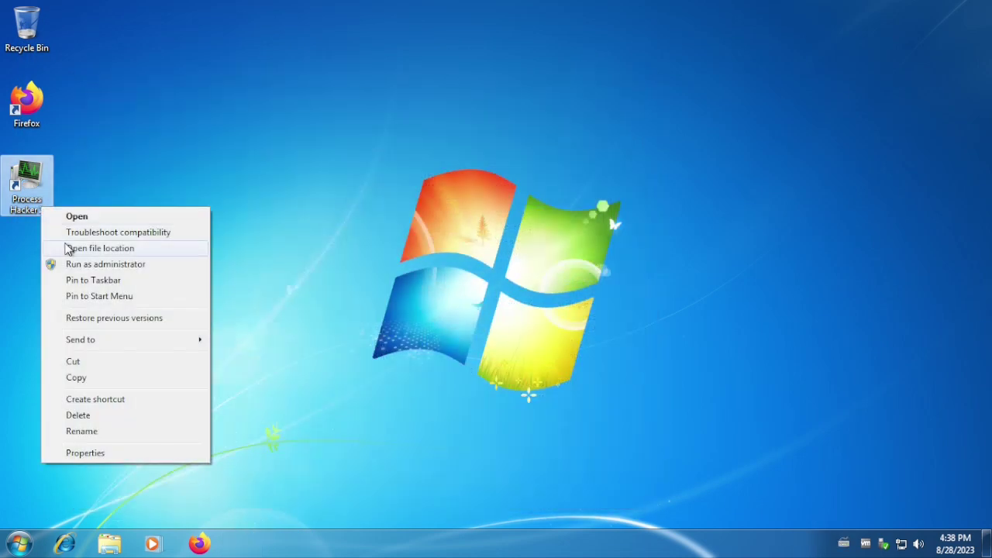
pyautogui.click(93, 265)
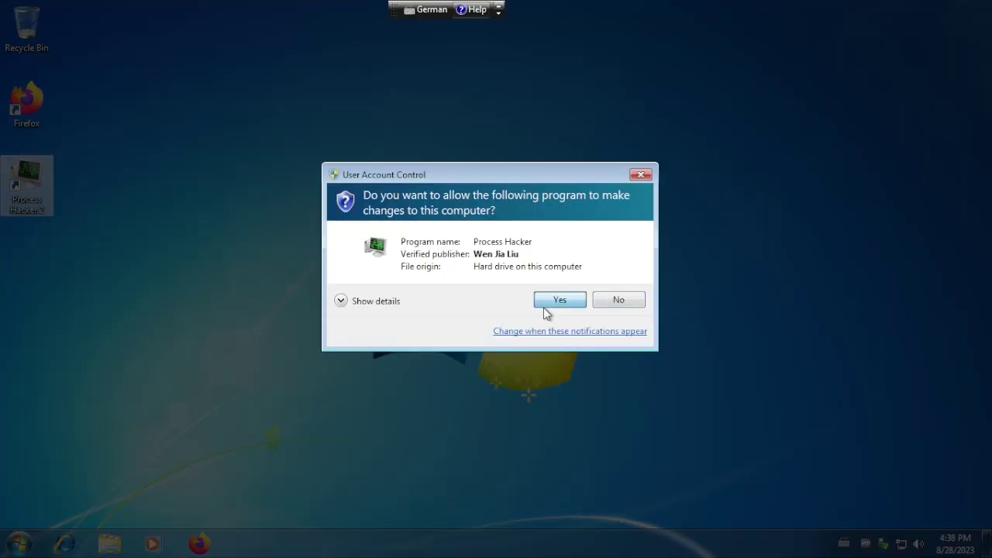
pyautogui.click(547, 304)
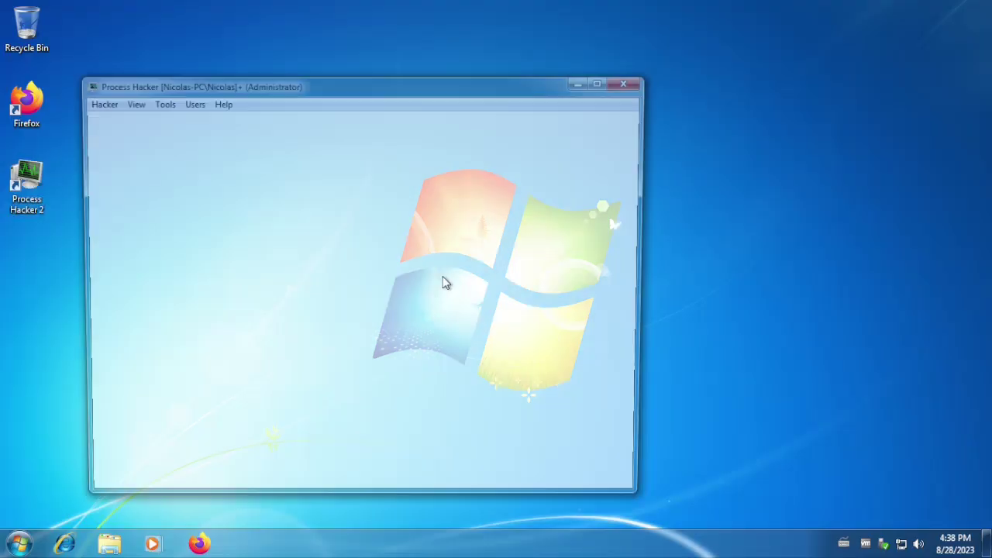
pyautogui.moveTo(250, 79); pyautogui.dragTo(334, 72)
# - Open Process Hacker's Run As dialog and choose the FreeCommander program in C:\Program Files (x86)\FreeCommander XE
pyautogui.click(170, 97)
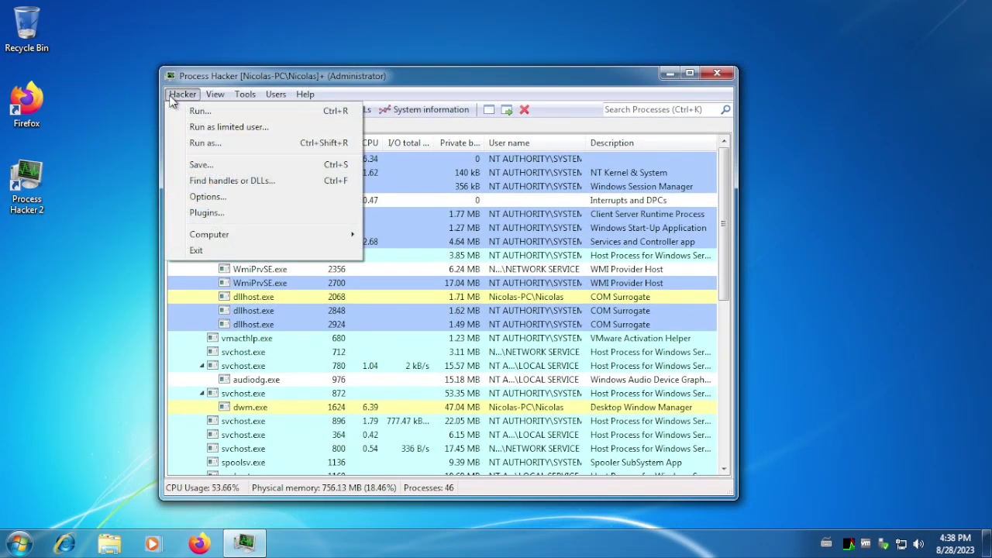
pyautogui.click(207, 146)
pyautogui.click(566, 249)
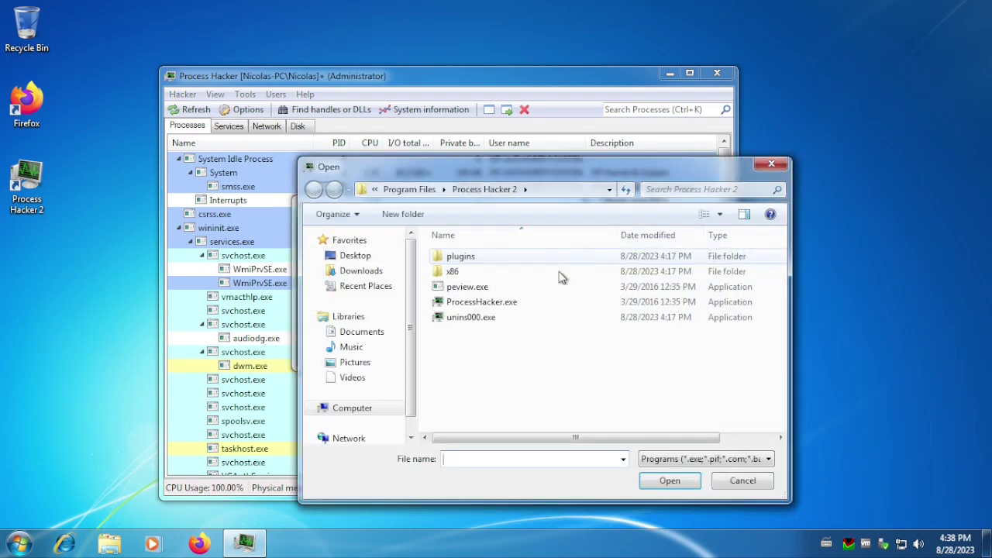
pyautogui.click(410, 189)
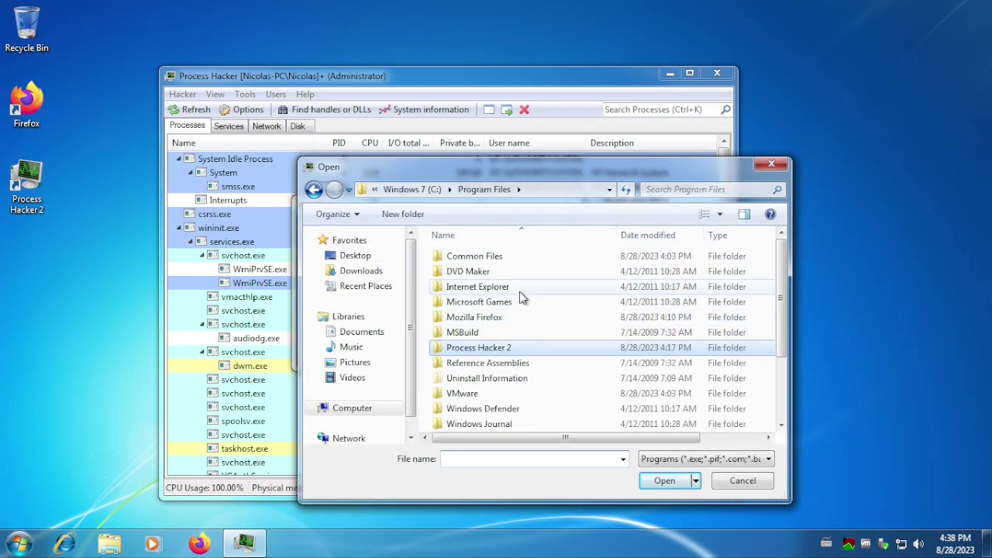
pyautogui.click(422, 190)
pyautogui.doubleClick(474, 287)
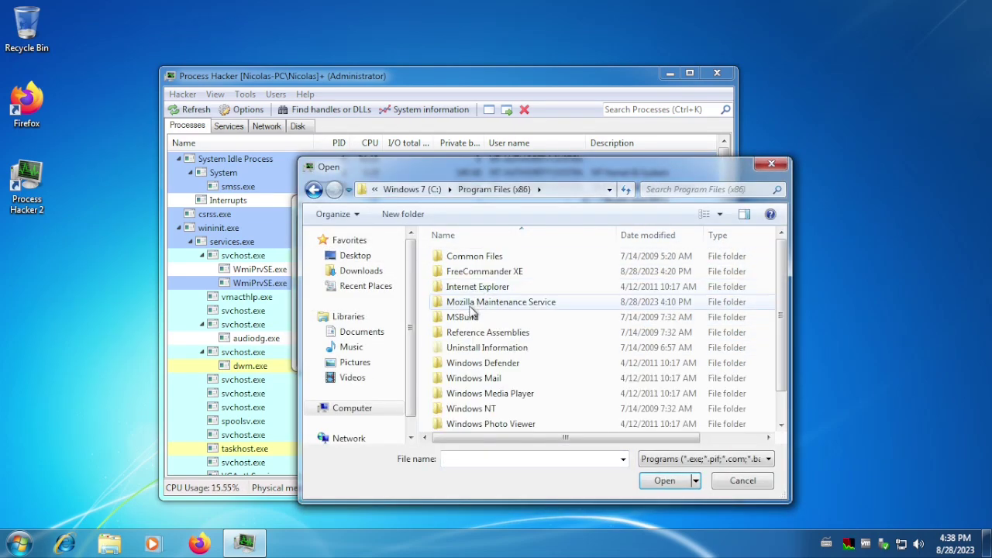
pyautogui.doubleClick(485, 271)
pyautogui.doubleClick(481, 318)
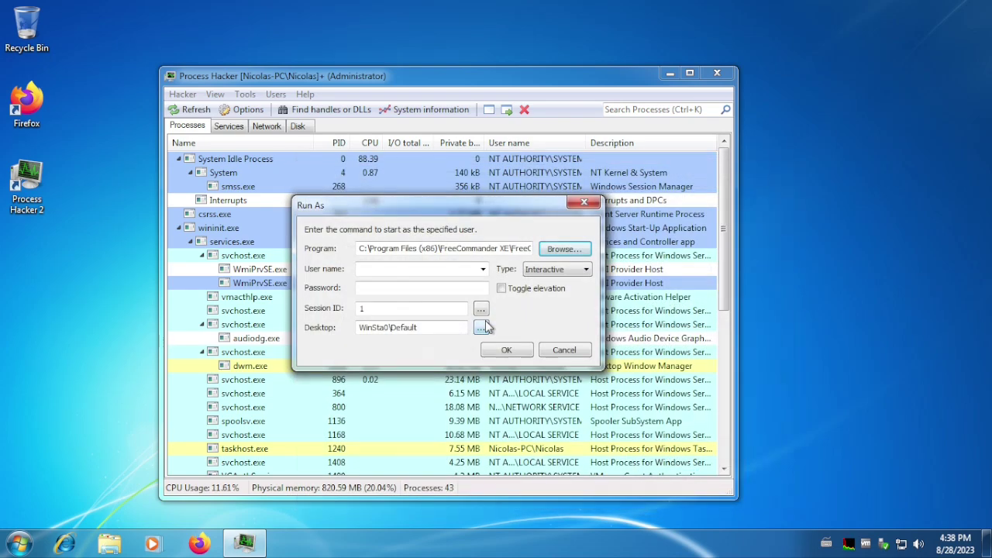
# - Run FreeCommander XE as NT AUTHORITY\SYSTEM and bring its window in front of Process Hacker
pyautogui.click(482, 269)
pyautogui.click(434, 319)
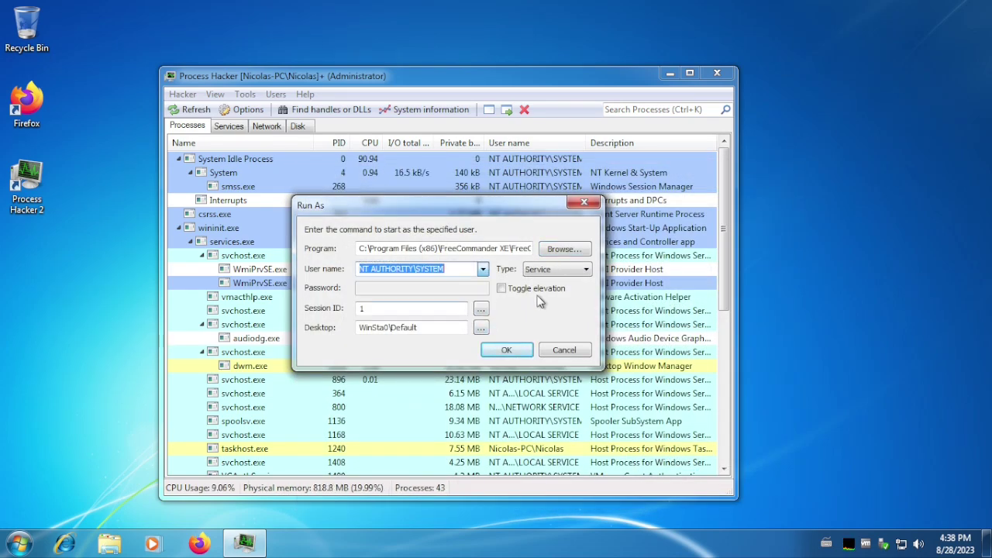
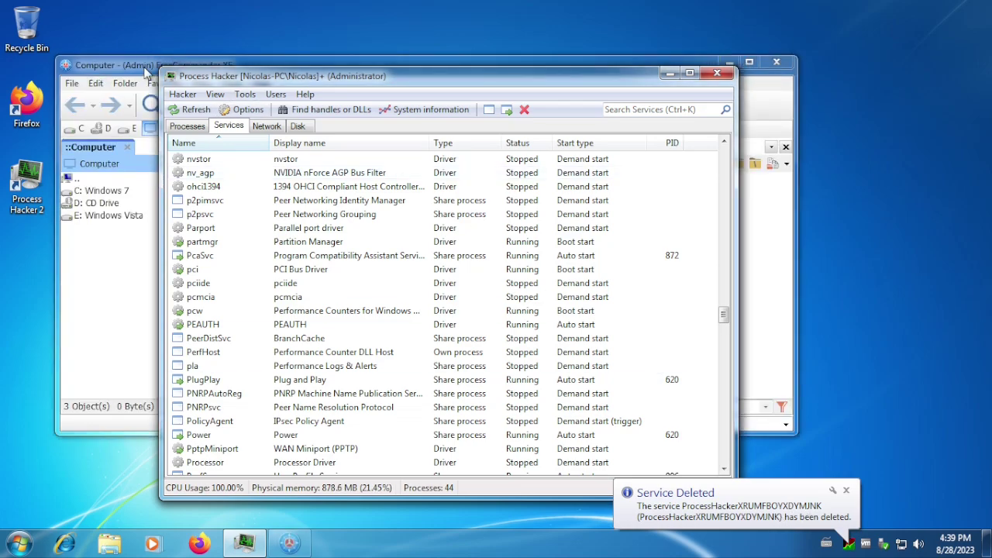
pyautogui.click(137, 68)
pyautogui.moveTo(161, 69); pyautogui.dragTo(189, 74)
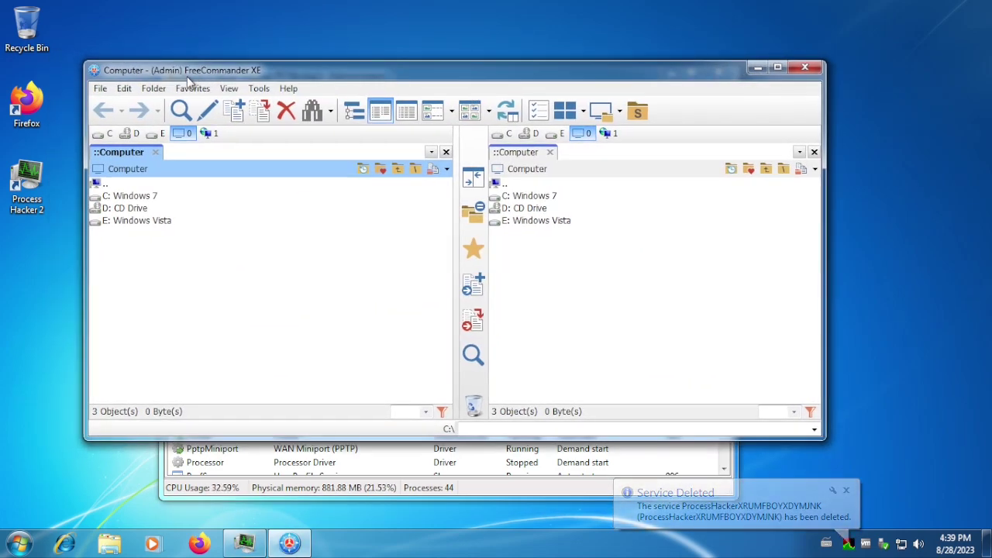
# - Maximize FreeCommander and show drive C: Windows 7 in one pane and drive E: Windows Vista in the other
pyautogui.doubleClick(187, 76)
pyautogui.doubleClick(59, 133)
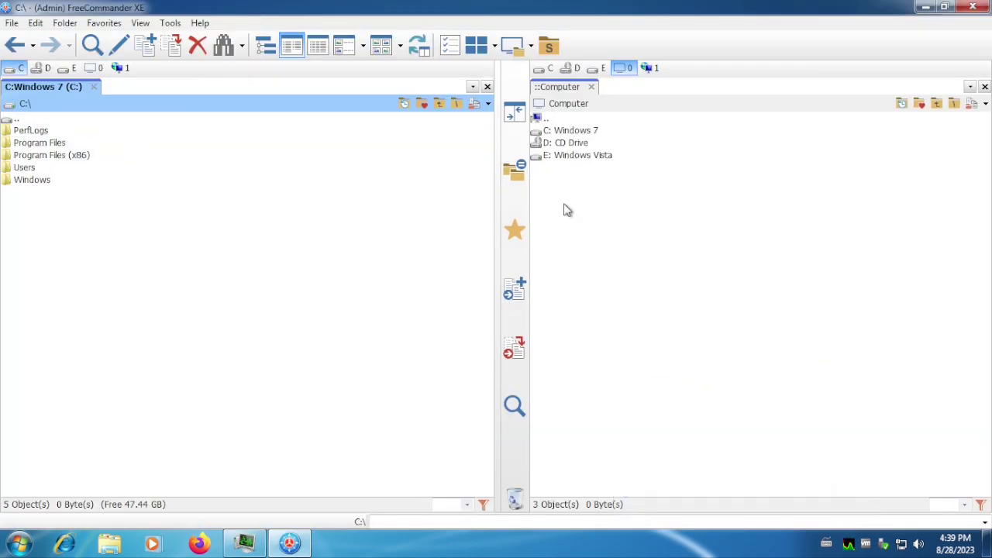
pyautogui.click(593, 160)
pyautogui.doubleClick(594, 164)
# - Copy the PerfLogs, Program Files, Program Files (x86), Users and Windows folders from drive E: to the root of C:
pyautogui.moveTo(651, 190); pyautogui.dragTo(547, 128)
pyautogui.moveTo(585, 155); pyautogui.dragTo(277, 212)
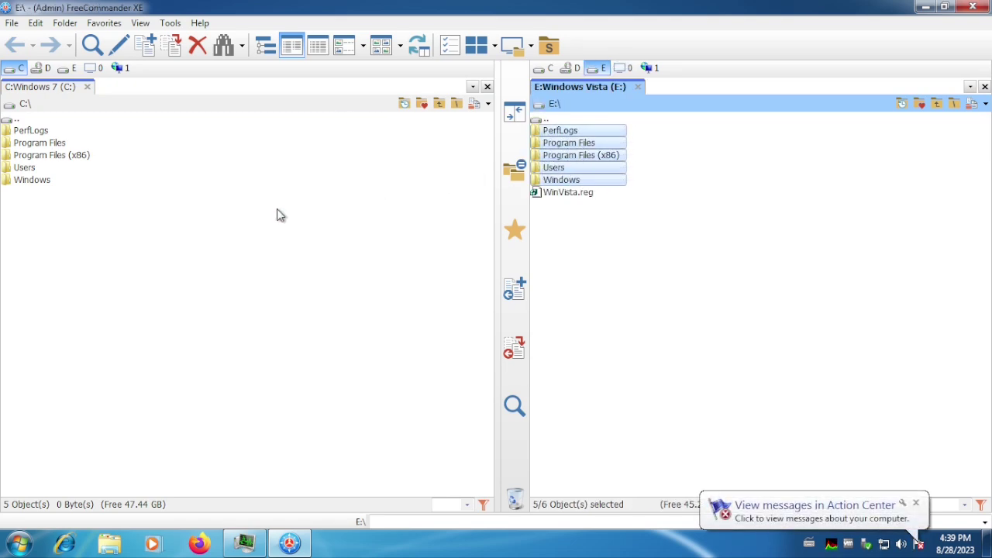
pyautogui.click(380, 323)
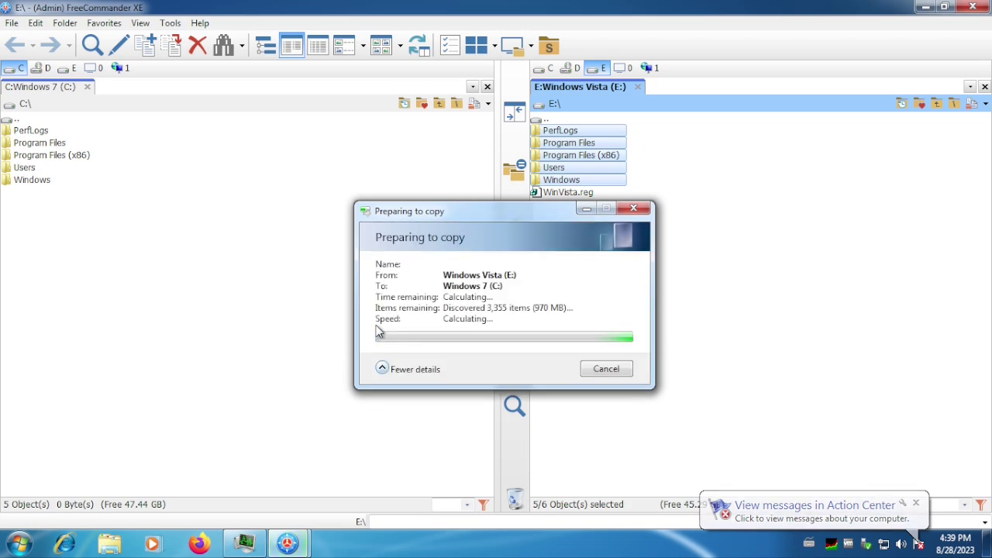
pyautogui.moveTo(432, 214); pyautogui.dragTo(433, 194)
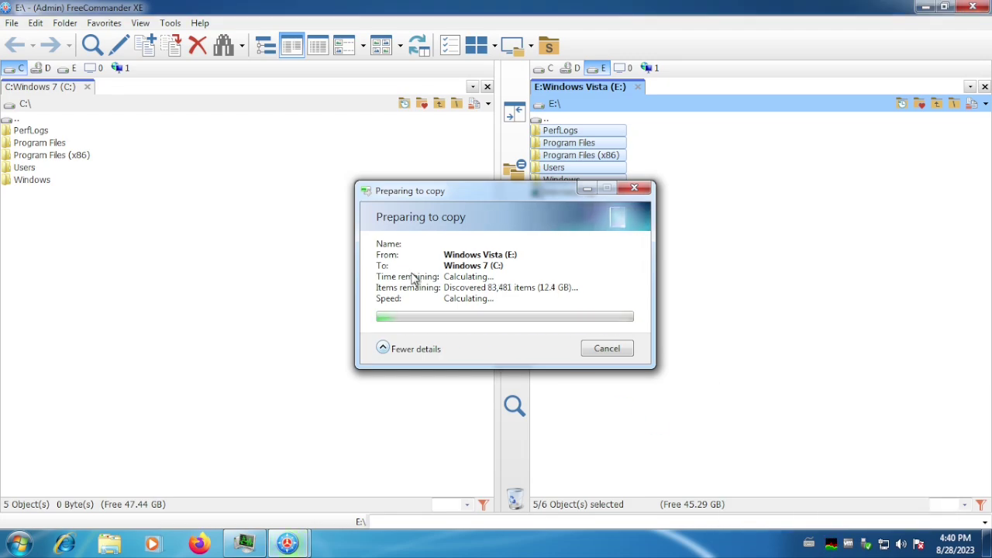
pyautogui.click(488, 411)
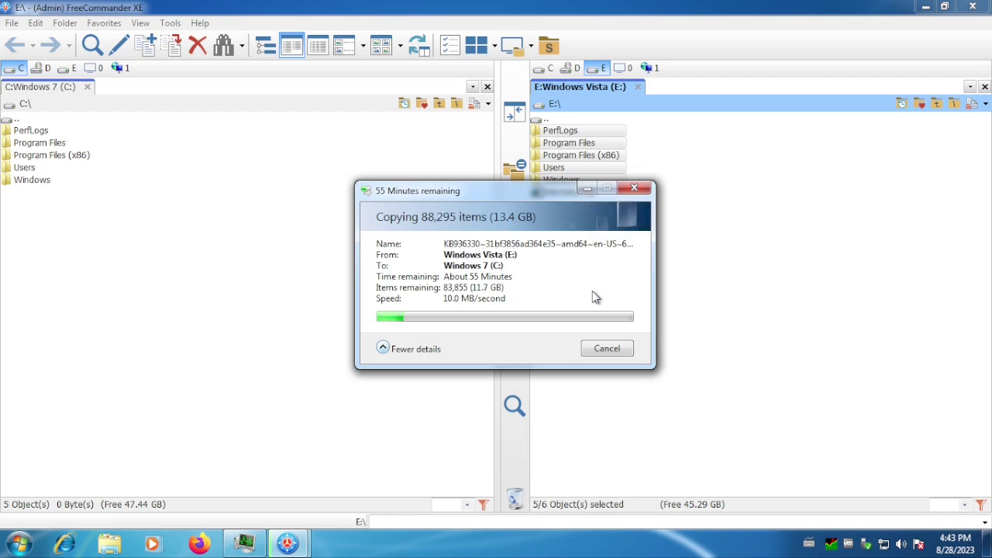
pyautogui.press('Escape')
# - Try to import WinVista.reg from drive E: into the registry, and restore and minimize the FreeCommander window
pyautogui.click(566, 194)
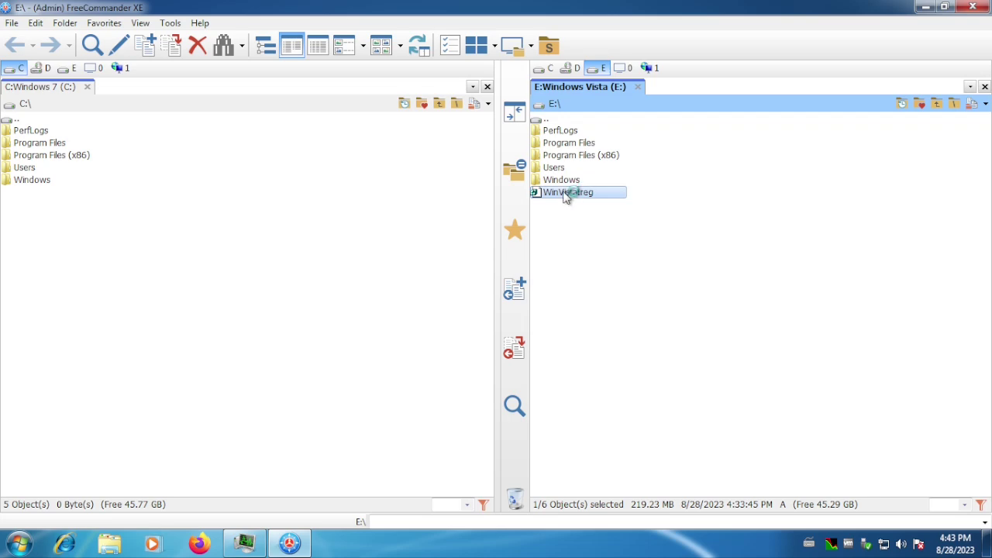
pyautogui.doubleClick(580, 194)
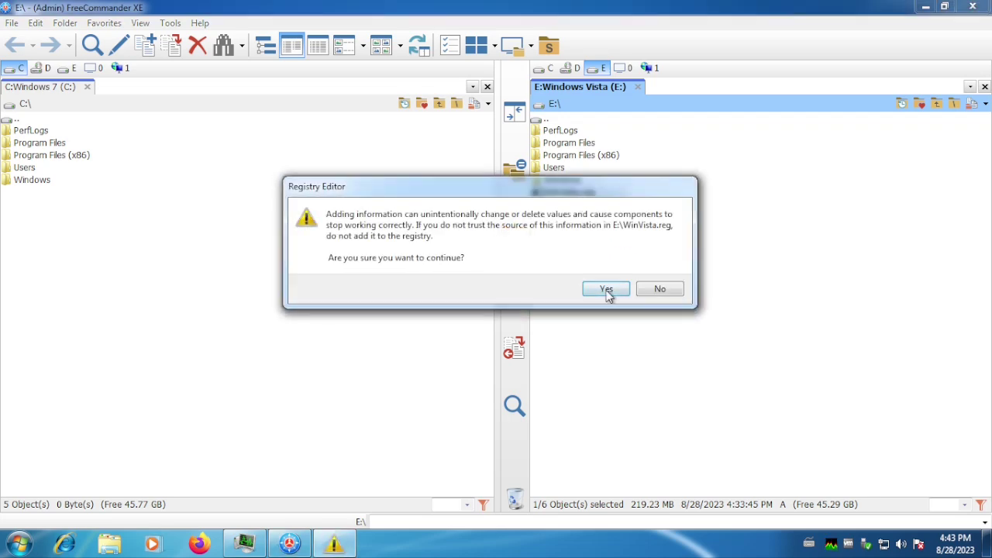
pyautogui.click(605, 290)
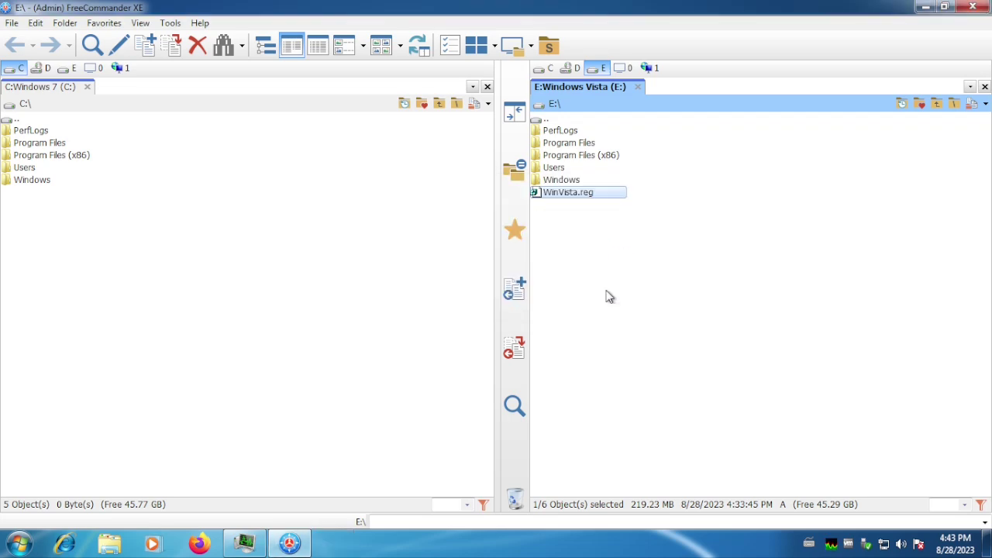
pyautogui.doubleClick(569, 193)
pyautogui.click(946, 7)
pyautogui.click(757, 68)
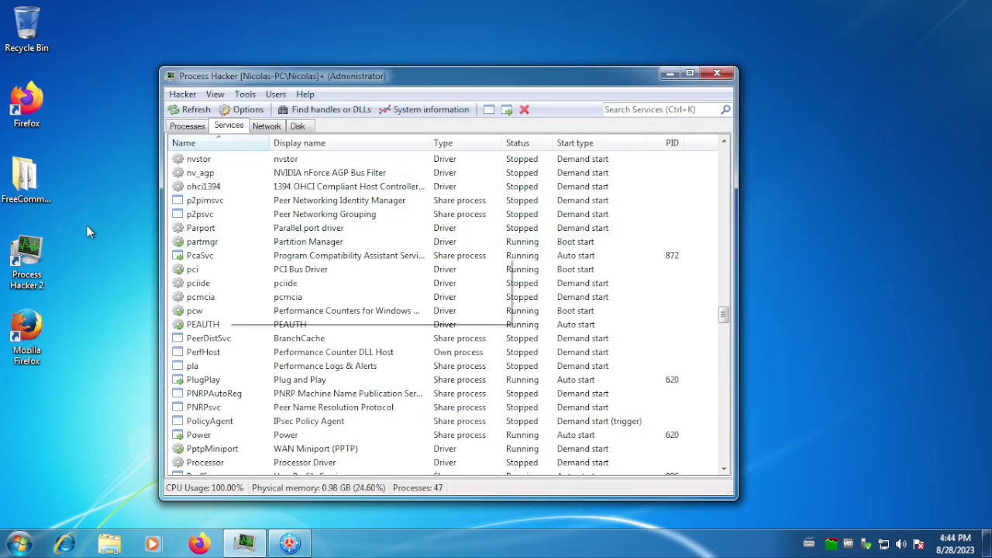
# - Open the Windows Vista (E:) drive in Windows Explorer to view its contents
pyautogui.click(115, 537)
pyautogui.click(251, 399)
pyautogui.doubleClick(641, 173)
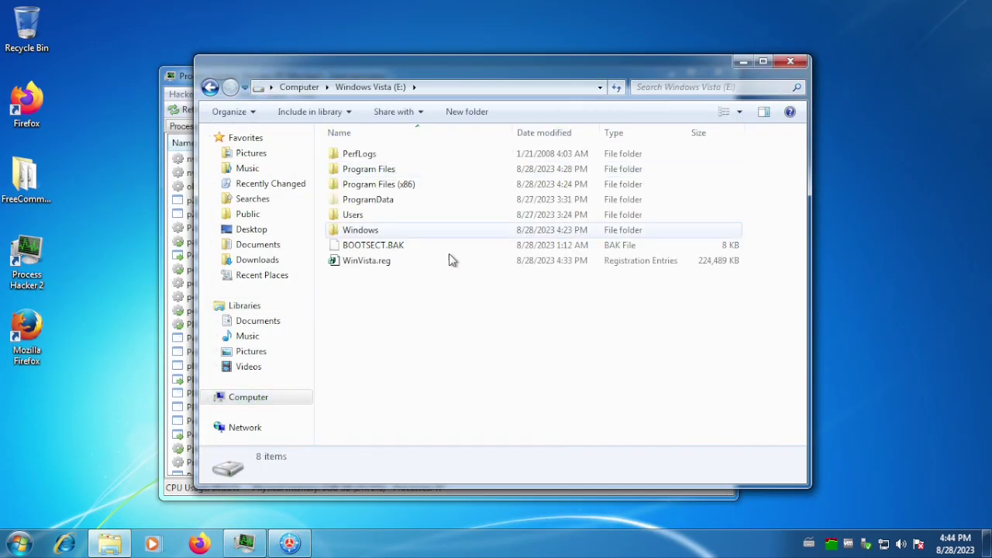
# - Check the regedit.exe import process in Process Hacker's process list, with FreeCommander restored behind it
pyautogui.click(247, 539)
pyautogui.scroll(-7, 253, 458)
pyautogui.click(200, 127)
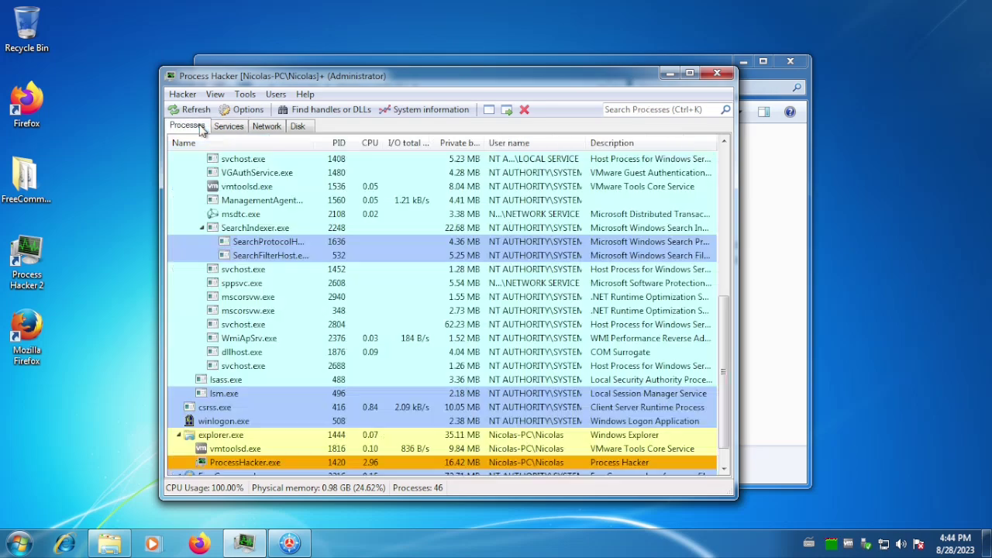
pyautogui.scroll(-2, 252, 345)
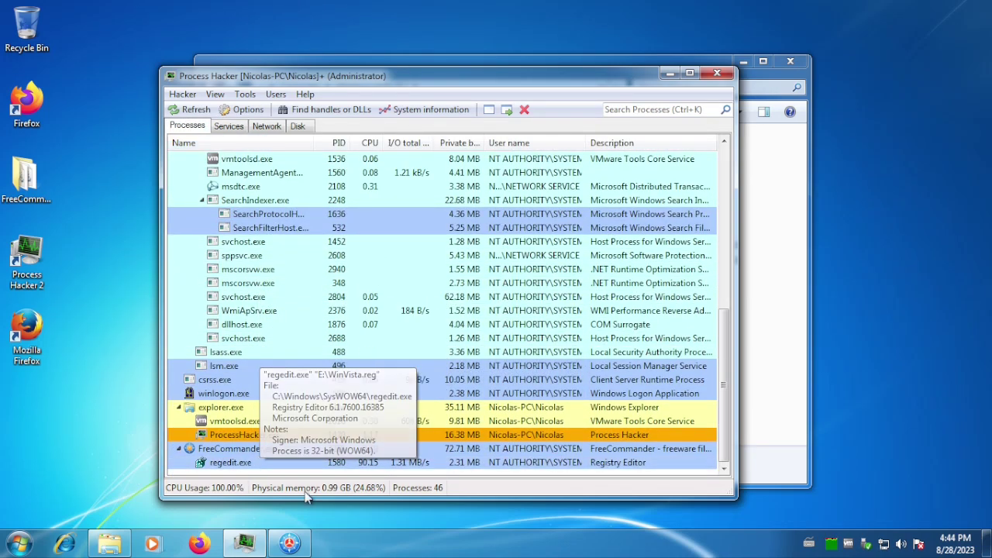
pyautogui.click(306, 548)
pyautogui.click(394, 488)
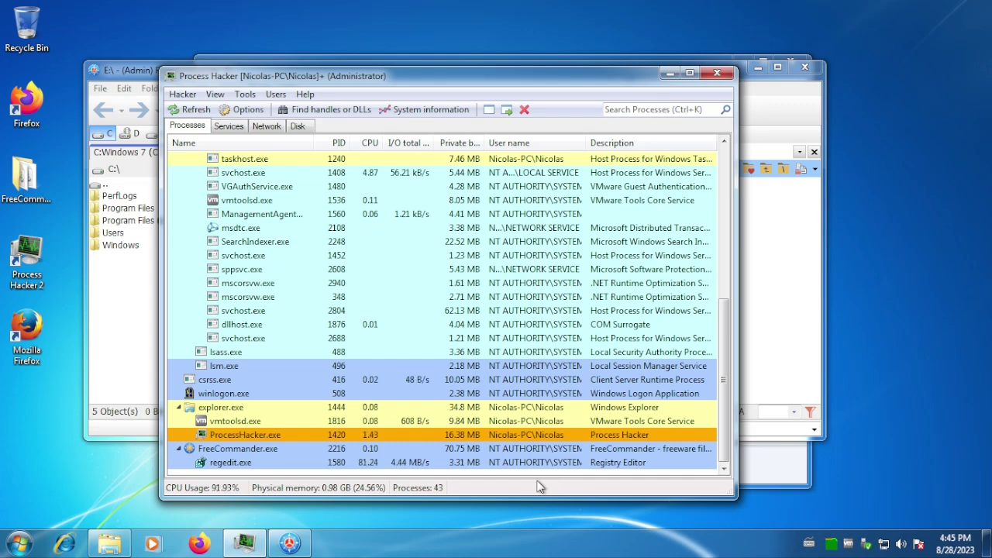
# - Reposition and enlarge the Process Hacker window, and widen its I/O total rate and Private bytes columns
pyautogui.moveTo(360, 80); pyautogui.dragTo(400, 36)
pyautogui.moveTo(472, 99); pyautogui.dragTo(486, 100)
pyautogui.moveTo(538, 101); pyautogui.dragTo(555, 102)
pyautogui.scroll(-1, 573, 341)
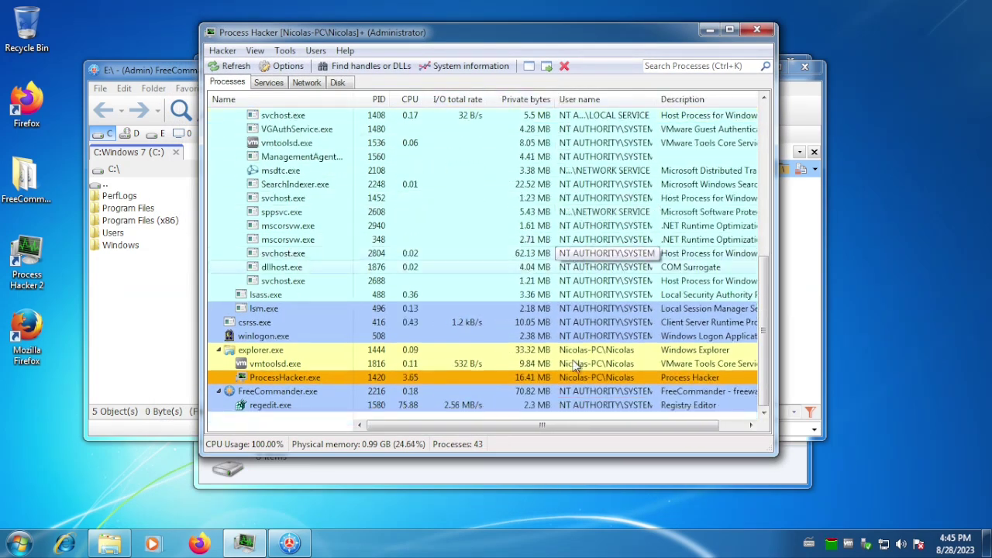
pyautogui.moveTo(769, 450); pyautogui.dragTo(922, 502)
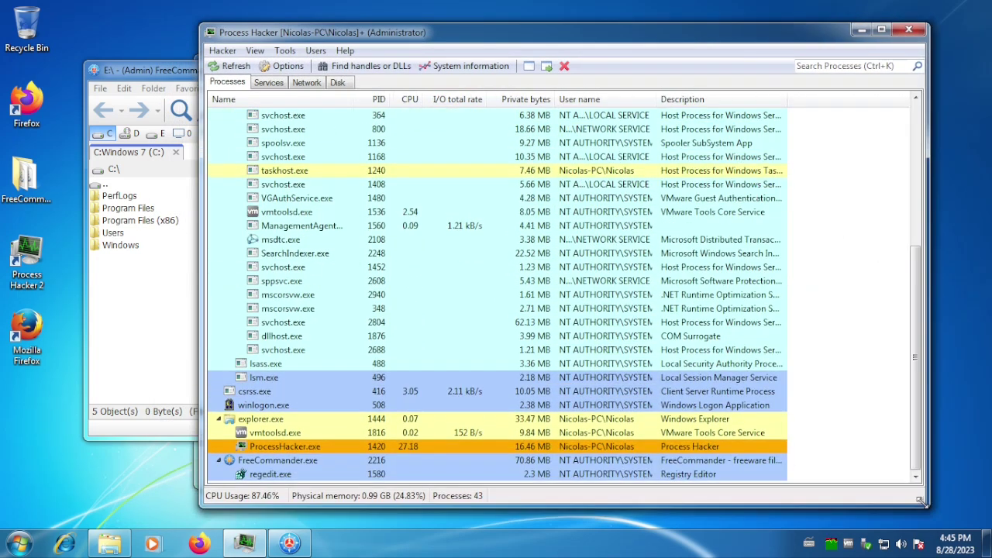
pyautogui.moveTo(592, 39); pyautogui.dragTo(522, 37)
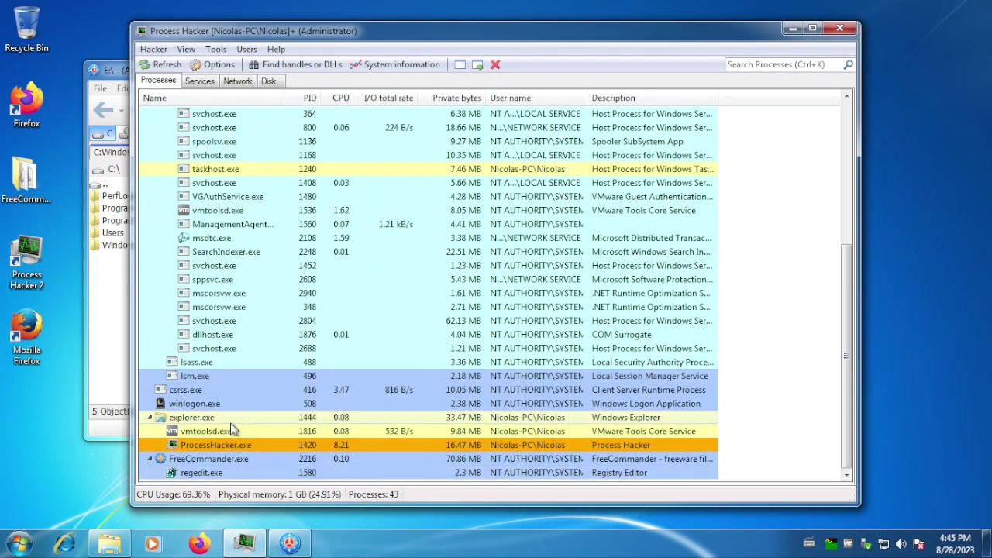
# - Dismiss the Registry Editor message and close the FreeCommander, Windows Explorer and Process Hacker windows
pyautogui.moveTo(109, 544)
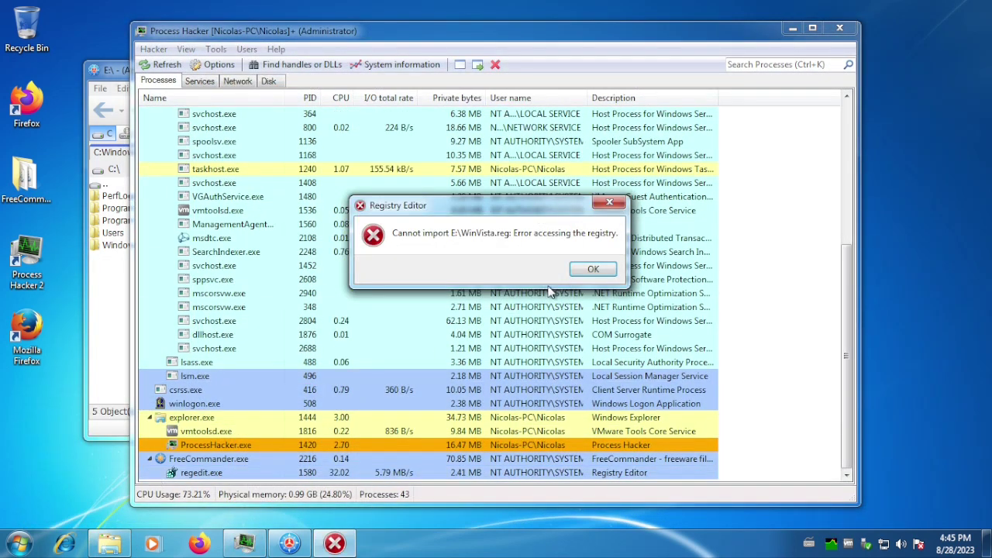
pyautogui.click(594, 271)
pyautogui.click(290, 544)
pyautogui.click(805, 68)
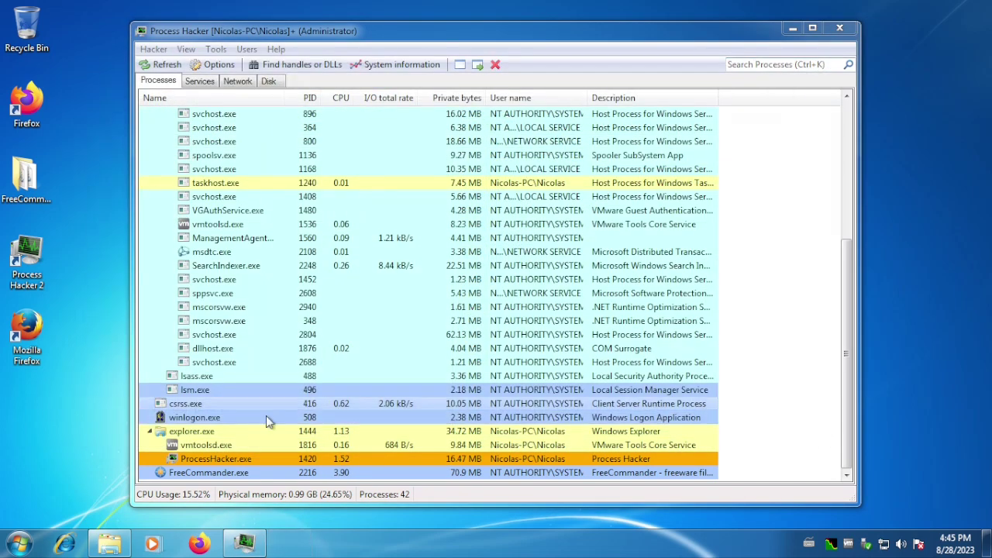
pyautogui.click(109, 545)
pyautogui.click(791, 65)
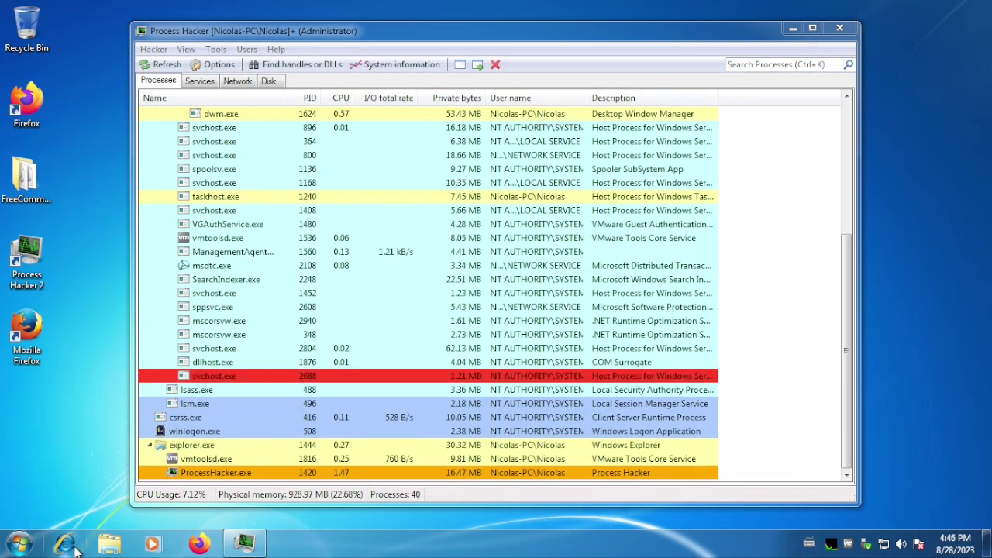
pyautogui.click(835, 29)
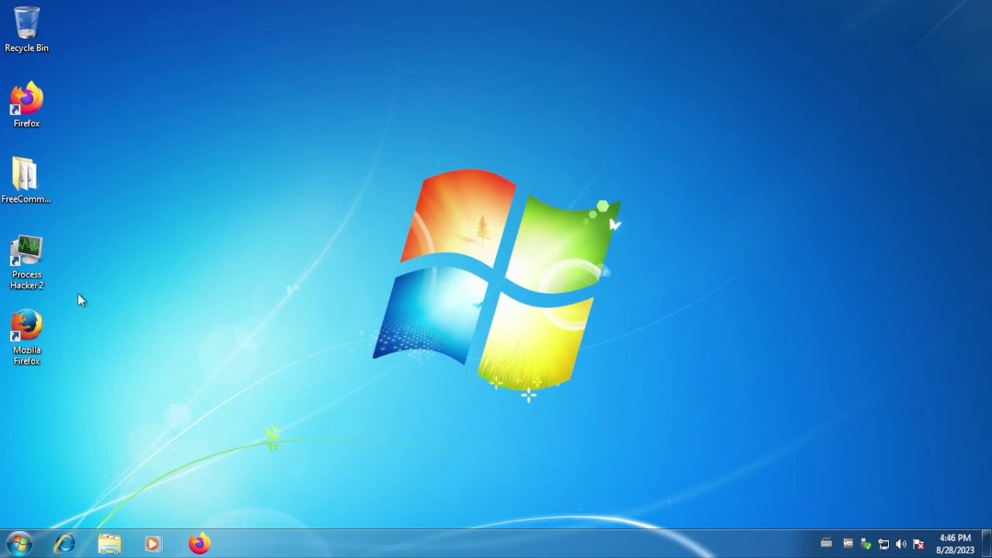
# - Open Windows Task Manager, view its About information, and close it again
pyautogui.rightClick(321, 544)
pyautogui.click(357, 509)
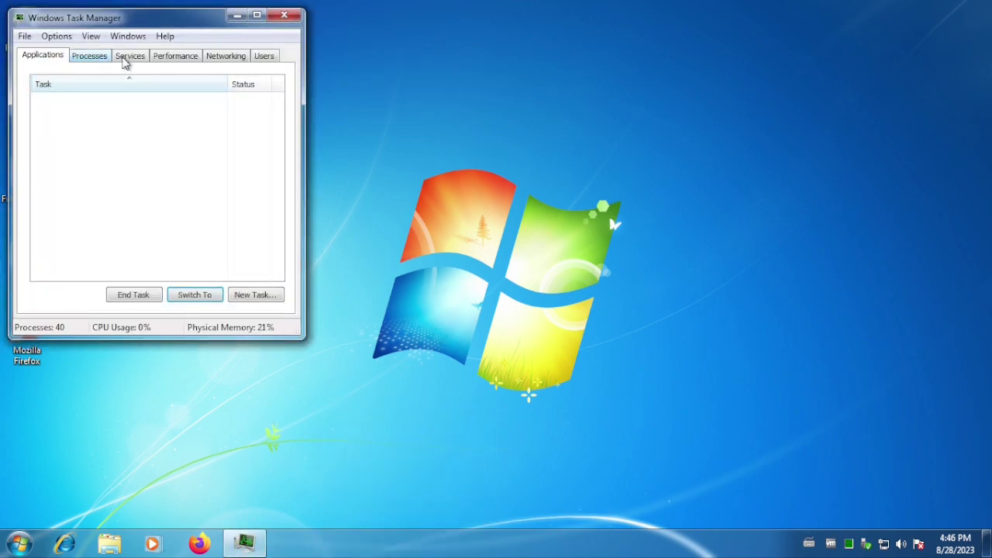
pyautogui.click(129, 56)
pyautogui.click(44, 56)
pyautogui.click(165, 36)
pyautogui.click(175, 74)
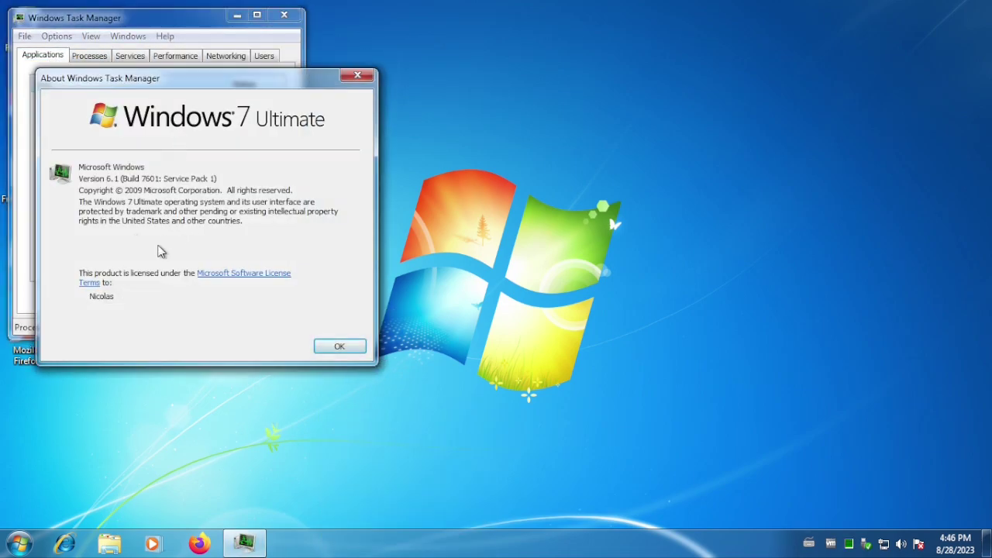
pyautogui.click(338, 348)
pyautogui.click(284, 17)
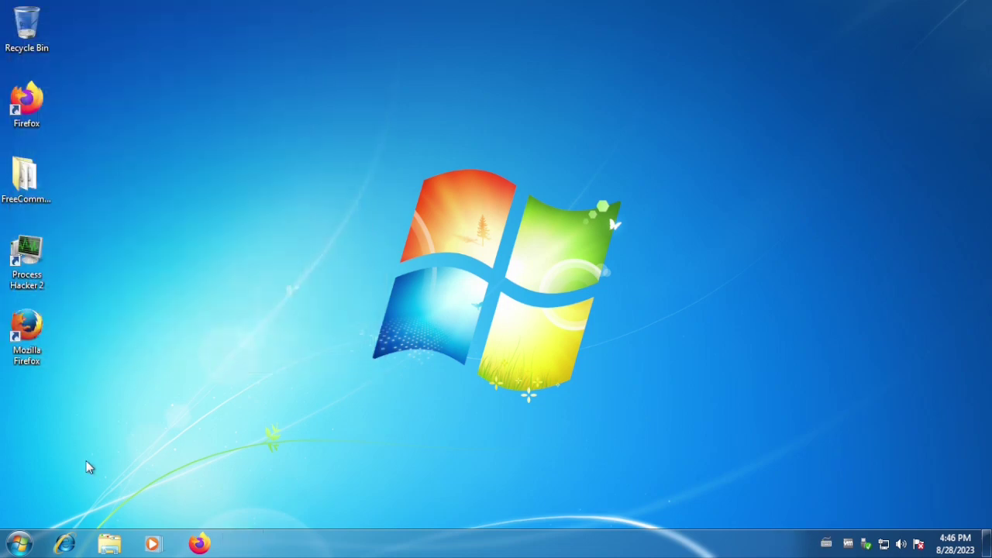
# - Reopen Windows Task Manager and display its list of running processes
pyautogui.click(25, 548)
pyautogui.rightClick(326, 538)
pyautogui.click(365, 489)
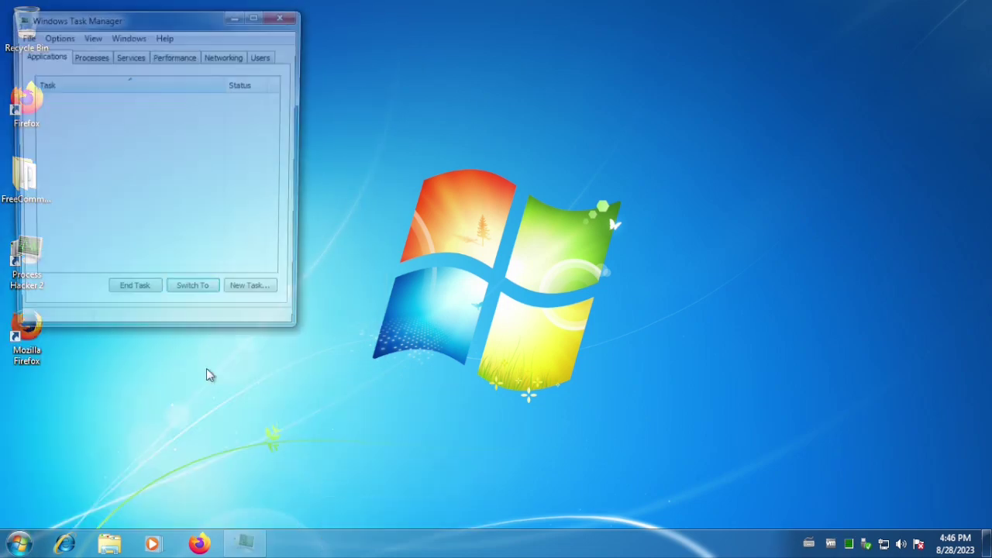
pyautogui.click(104, 61)
# - Launch Windows Media Player with the recommended settings and decline to reinstall it from the Microsoft website
pyautogui.click(154, 544)
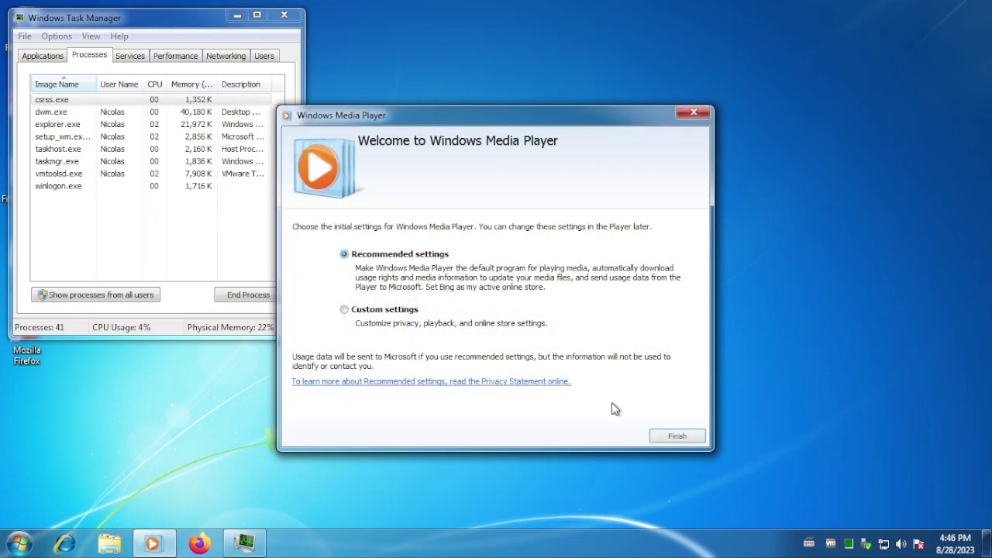
pyautogui.click(673, 436)
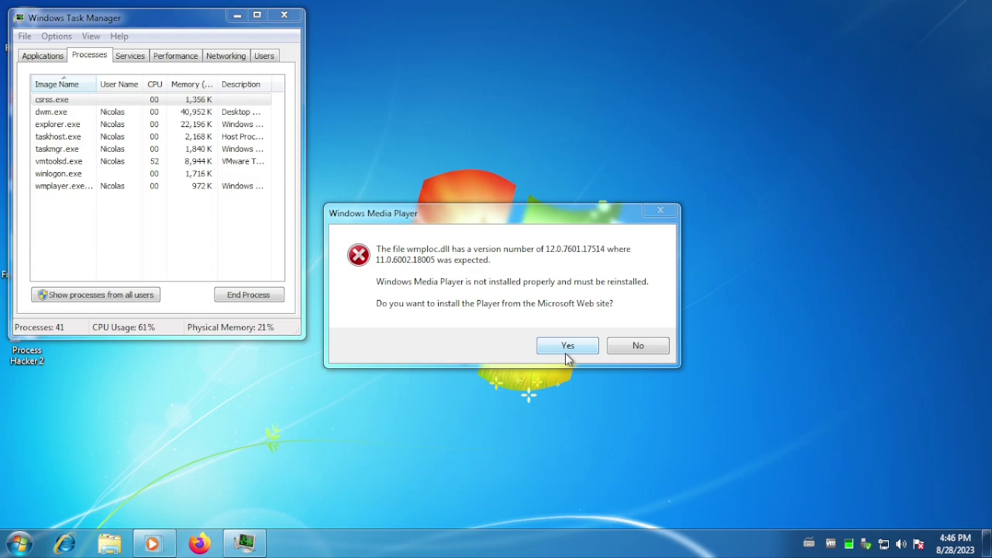
pyautogui.click(631, 350)
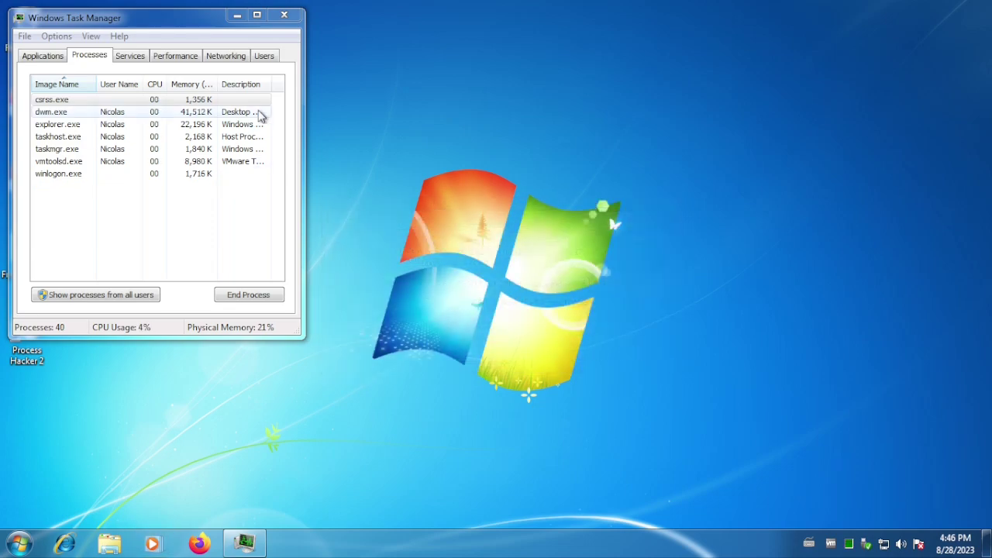
# - Launch the pinned Firefox browser and move Task Manager away from the desktop icons
pyautogui.click(200, 541)
pyautogui.moveTo(163, 20); pyautogui.dragTo(298, 35)
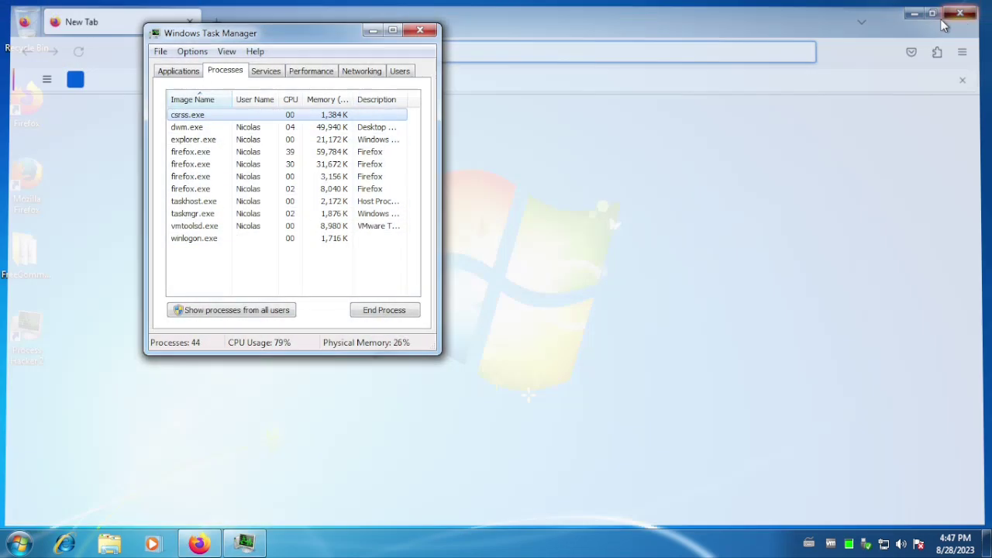
# - Launch the Mozilla Firefox desktop shortcut, decline making it the default browser, and close its first-run tab
pyautogui.doubleClick(25, 186)
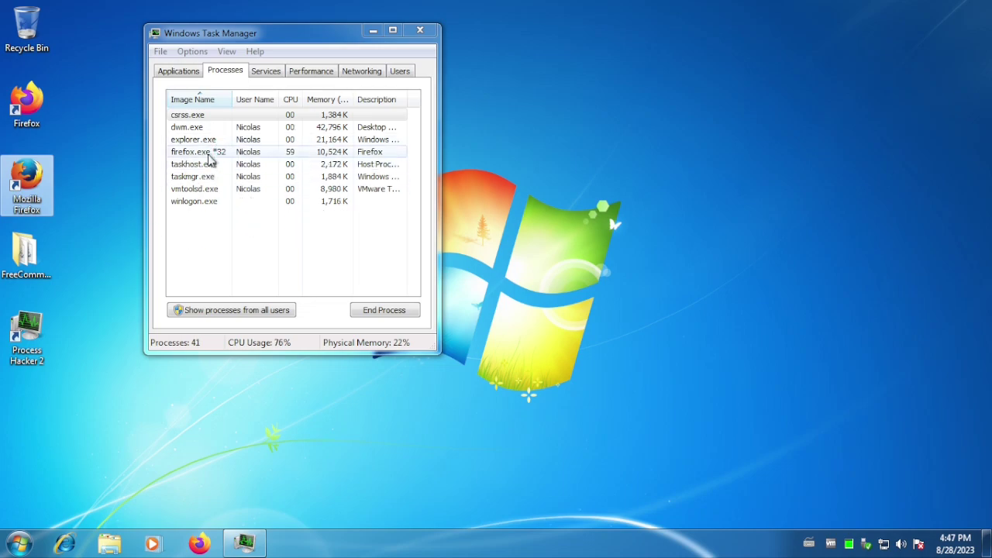
pyautogui.moveTo(297, 547)
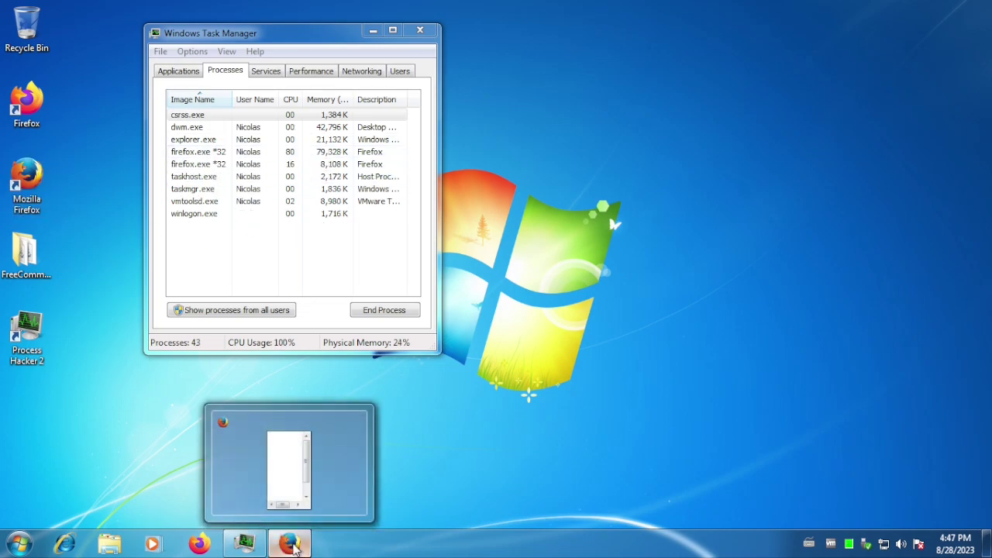
pyautogui.click(295, 472)
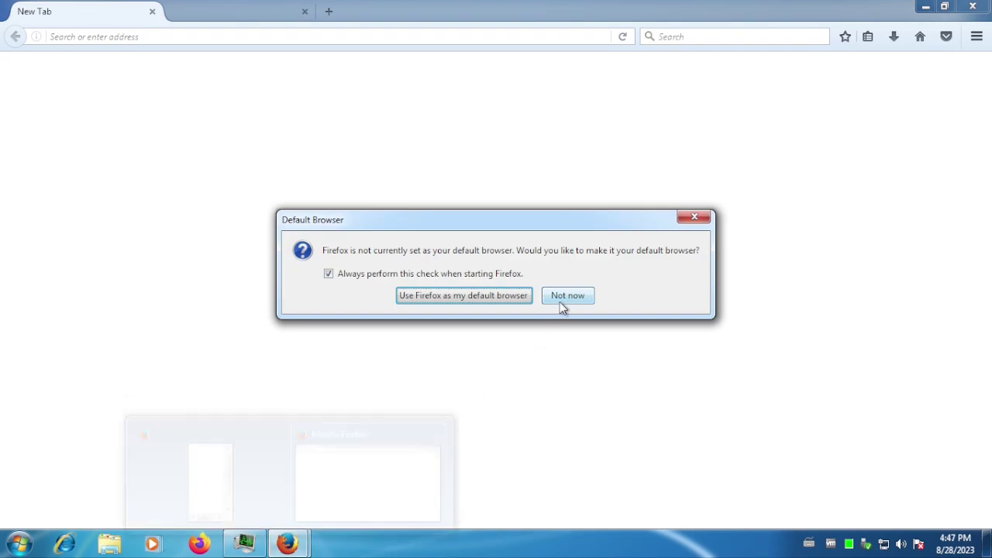
pyautogui.click(570, 301)
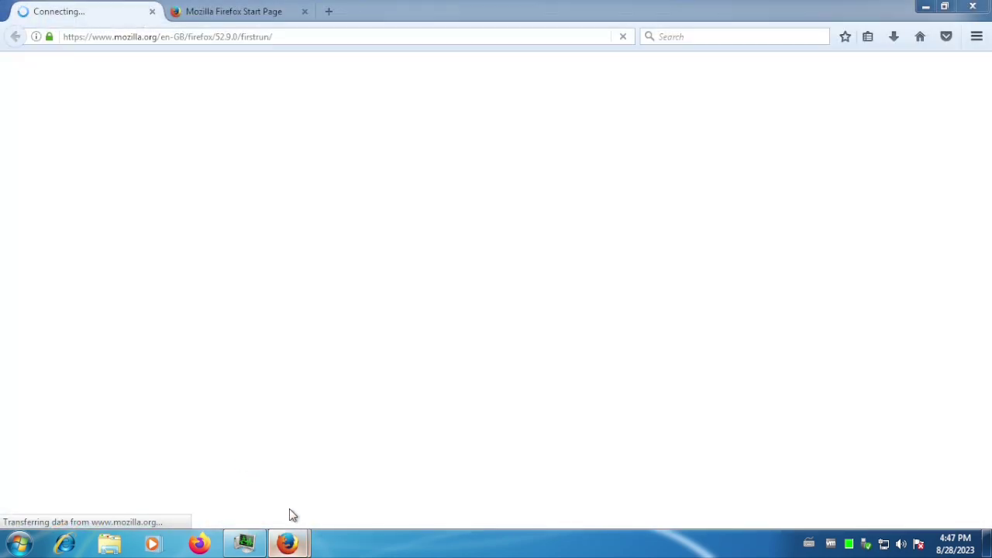
pyautogui.click(152, 11)
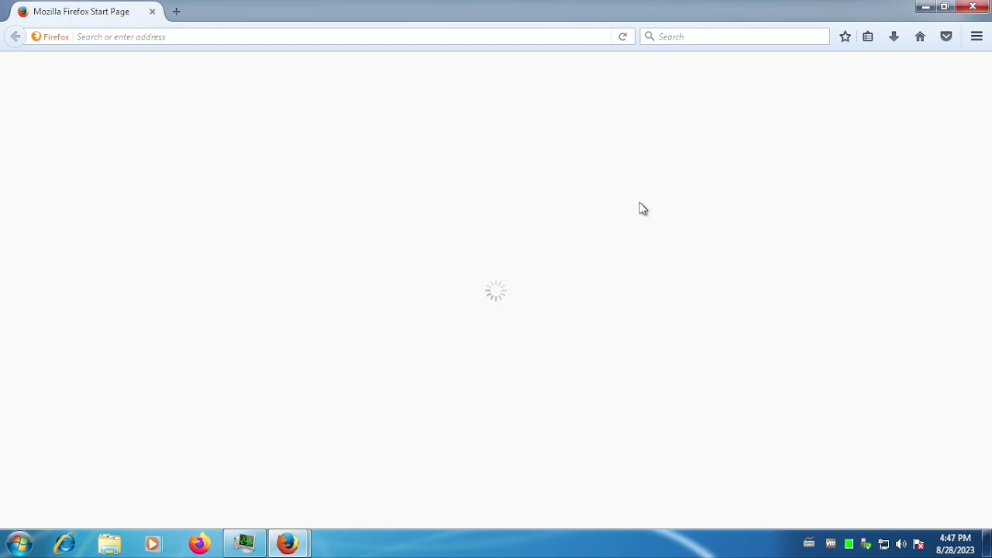
# - Bring Task Manager back in front of Firefox, launch Windows Media Center, and shift the Task Manager window slightly aside
pyautogui.click(240, 548)
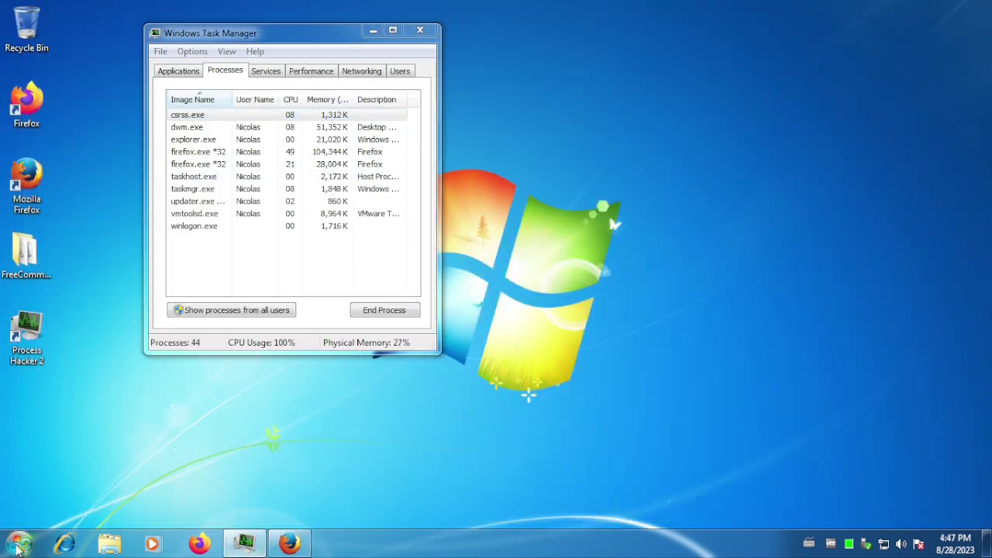
pyautogui.click(19, 543)
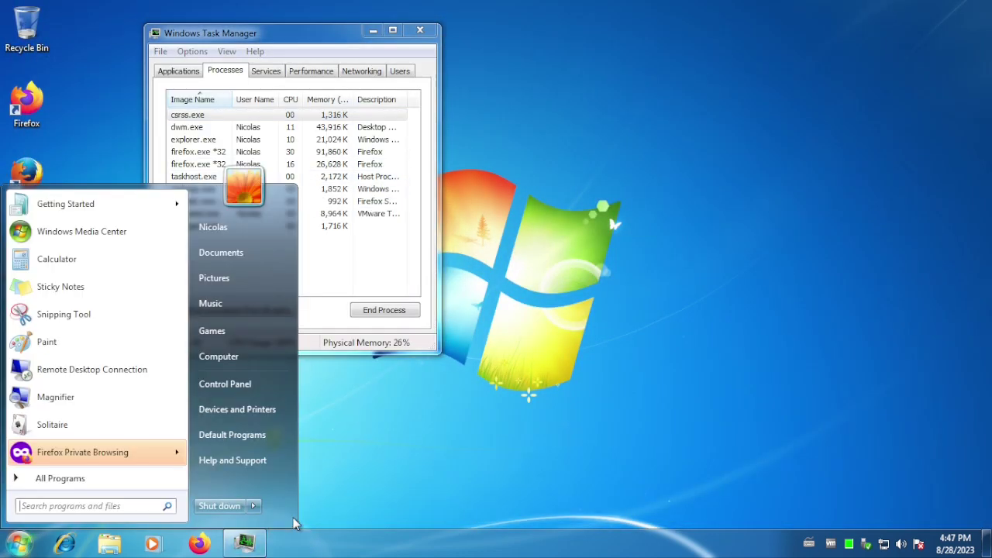
pyautogui.click(81, 231)
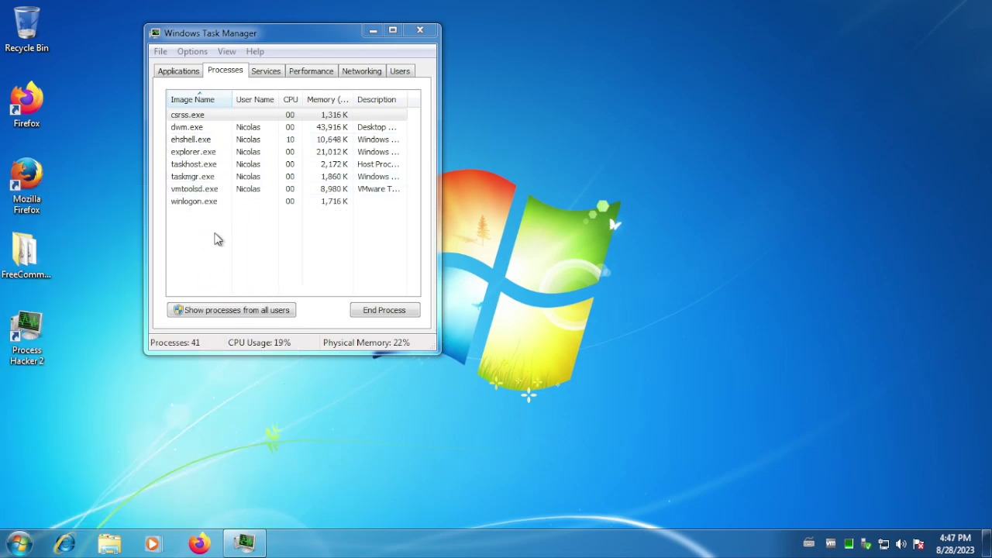
pyautogui.moveTo(270, 34); pyautogui.dragTo(232, 40)
pyautogui.click(19, 543)
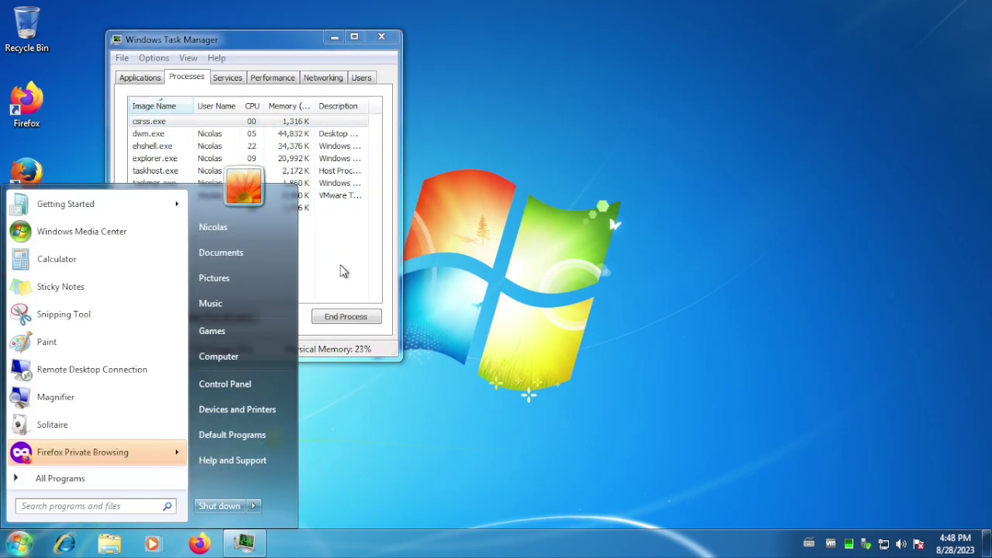
pyautogui.click(341, 267)
# - Continue past the Windows Media Center welcome screen, reposition its window, and set it up with the Express option
pyautogui.click(528, 118)
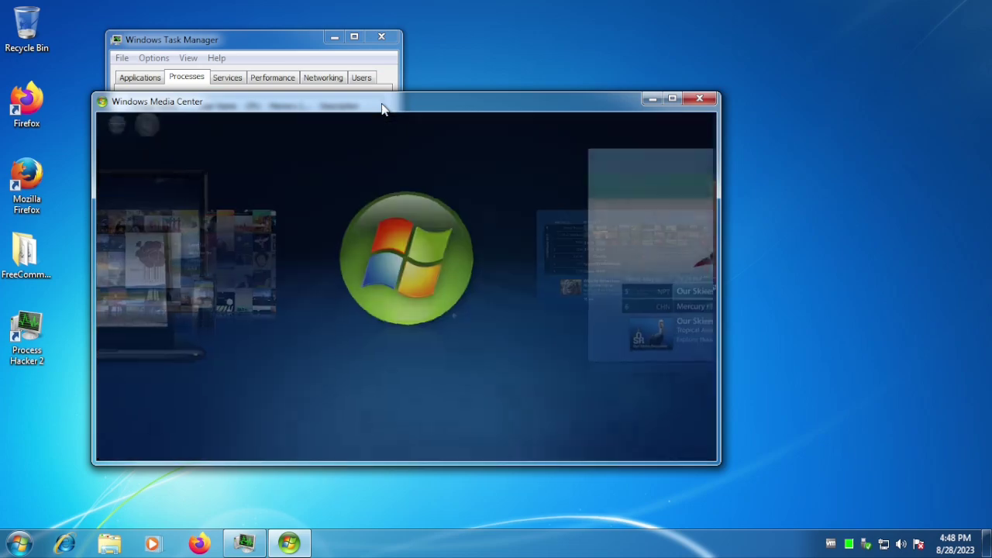
pyautogui.click(398, 430)
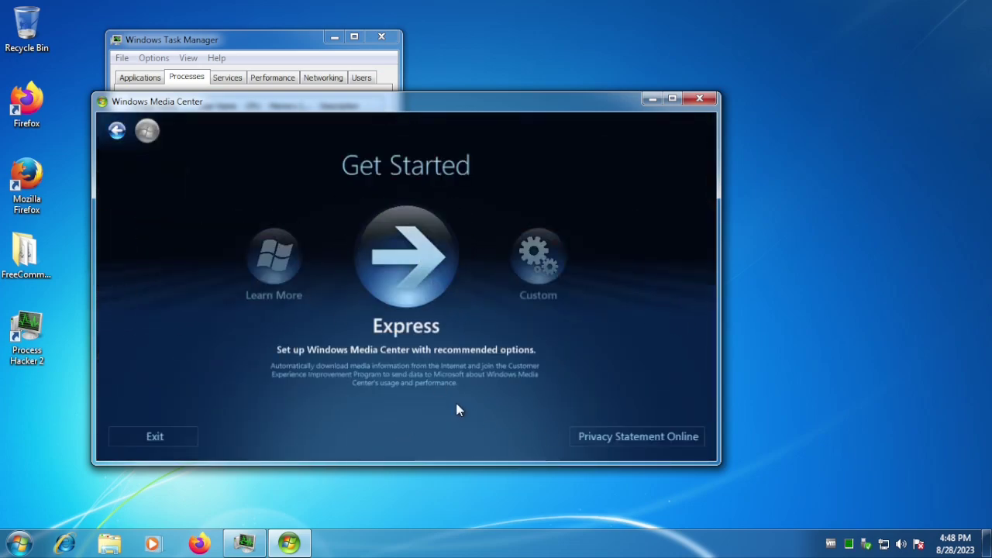
pyautogui.moveTo(394, 110); pyautogui.dragTo(457, 105)
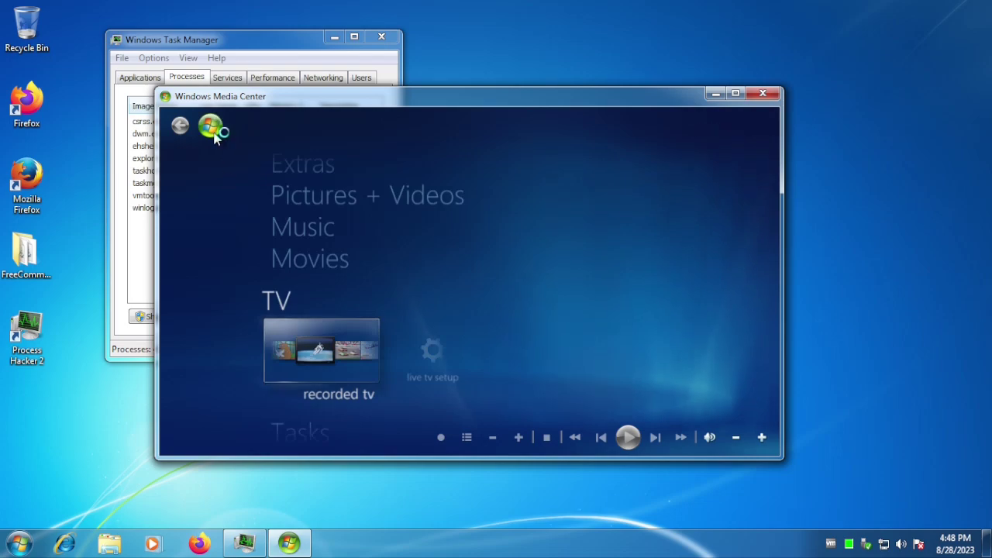
# - Open the music library in Windows Media Center, decline adding music, and close the program
pyautogui.scroll(3, 318, 299)
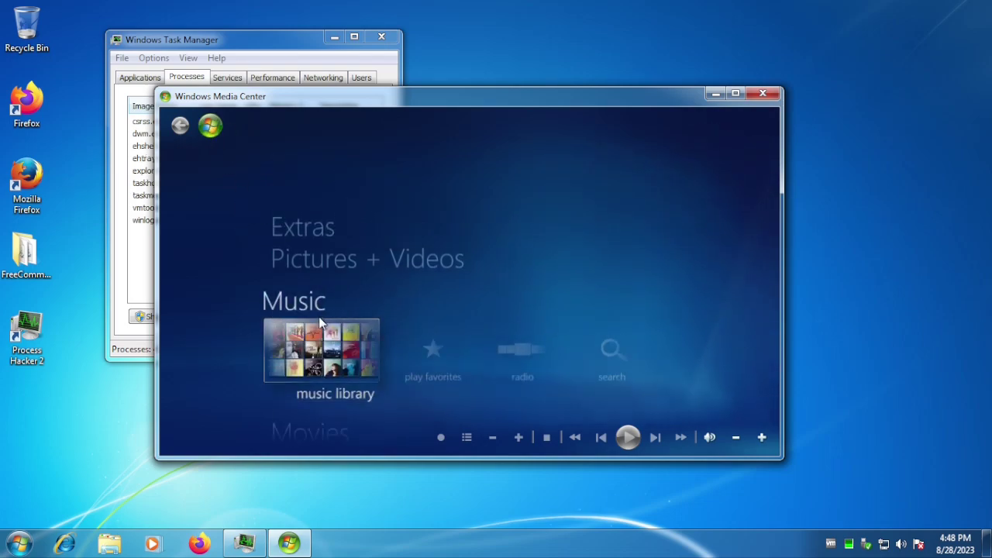
pyautogui.scroll(-1, 318, 326)
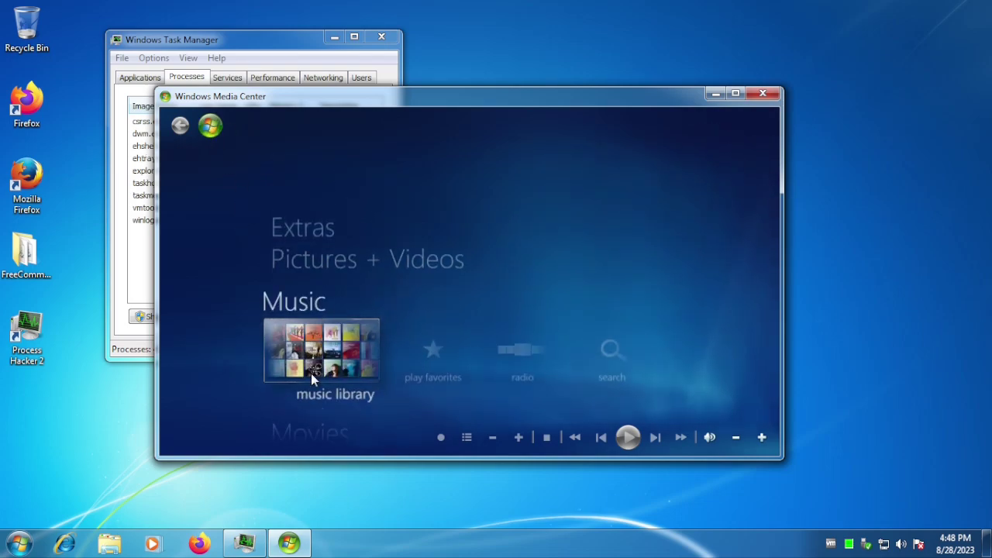
pyautogui.click(311, 373)
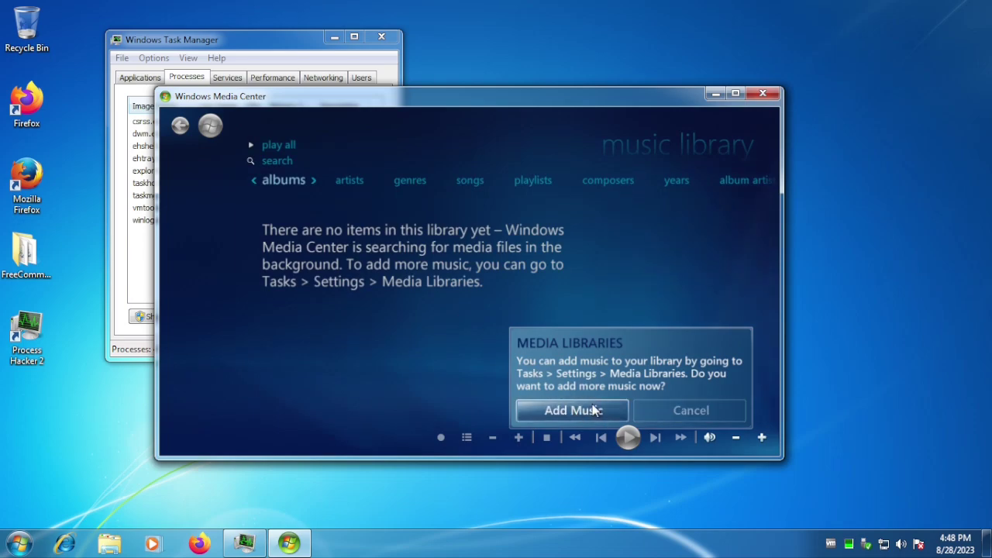
pyautogui.click(677, 414)
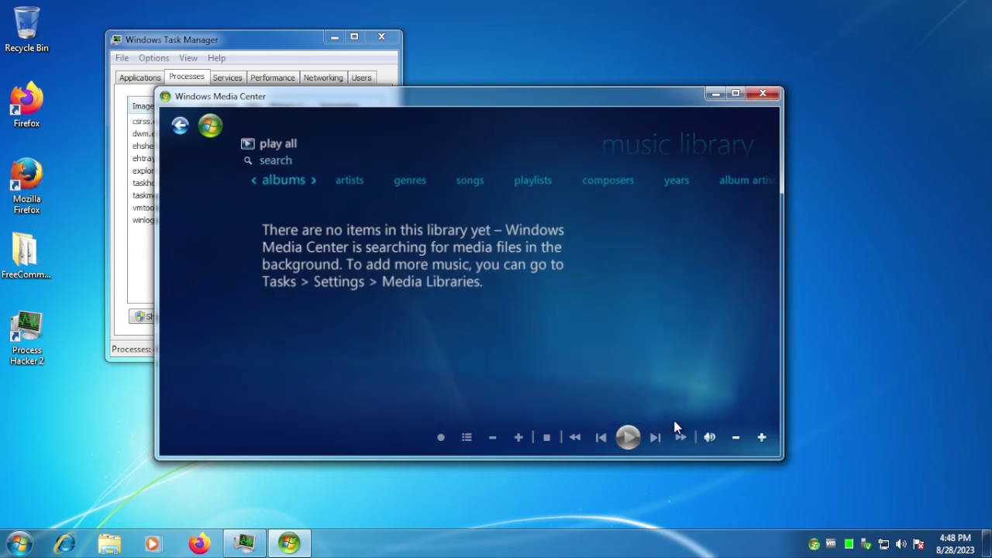
pyautogui.click(760, 94)
# - Launch Calculator to test it and close it again
pyautogui.click(26, 544)
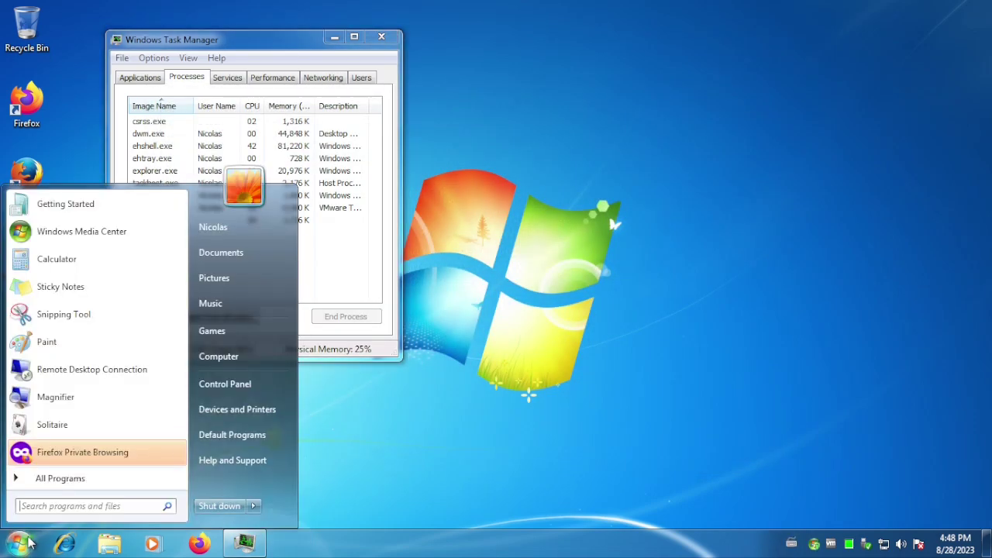
pyautogui.click(104, 267)
pyautogui.click(272, 106)
# - Launch Sticky Notes, write "Hi" on the new note, and delete the note
pyautogui.click(20, 544)
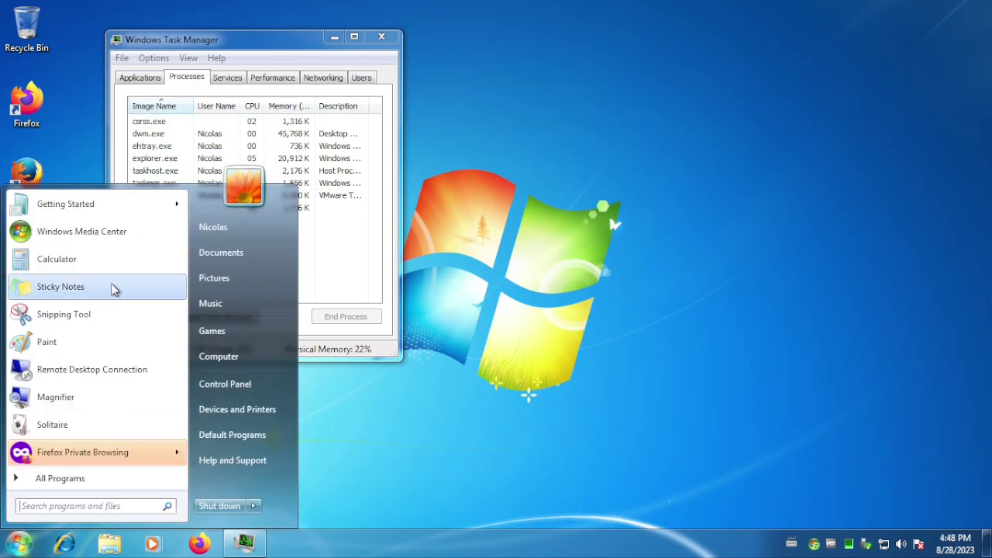
pyautogui.click(115, 289)
pyautogui.rightClick(603, 232)
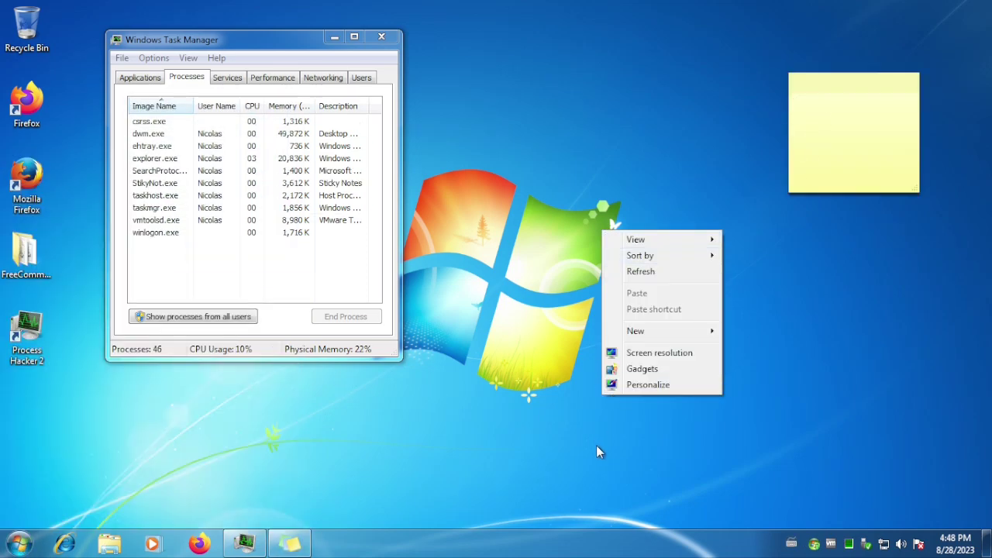
pyautogui.rightClick(556, 402)
pyautogui.click(807, 117)
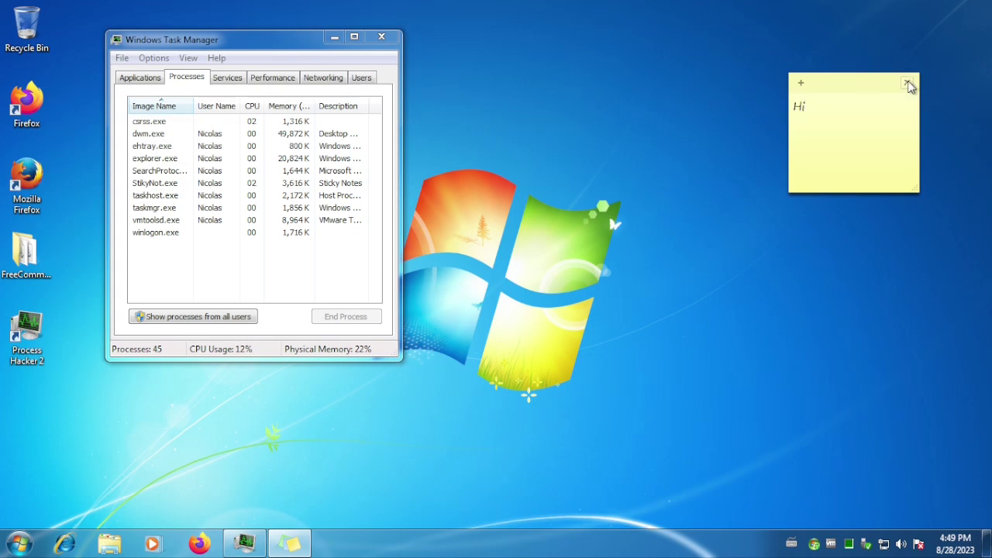
pyautogui.click(908, 83)
pyautogui.click(900, 147)
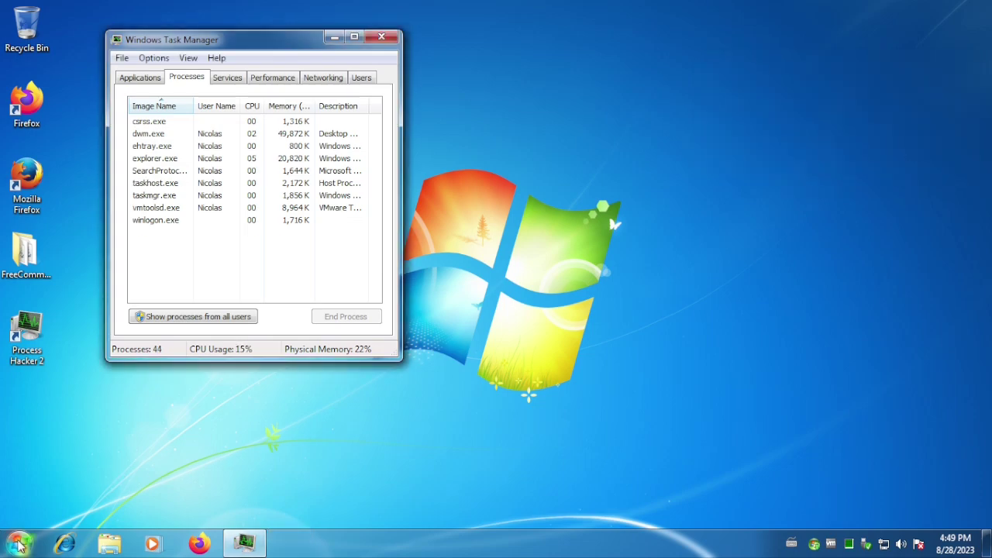
# - Launch Snipping Tool, capture a rectangular area around the desktop's Windows logo, and close the tool without saving the snip
pyautogui.click(19, 545)
pyautogui.click(71, 312)
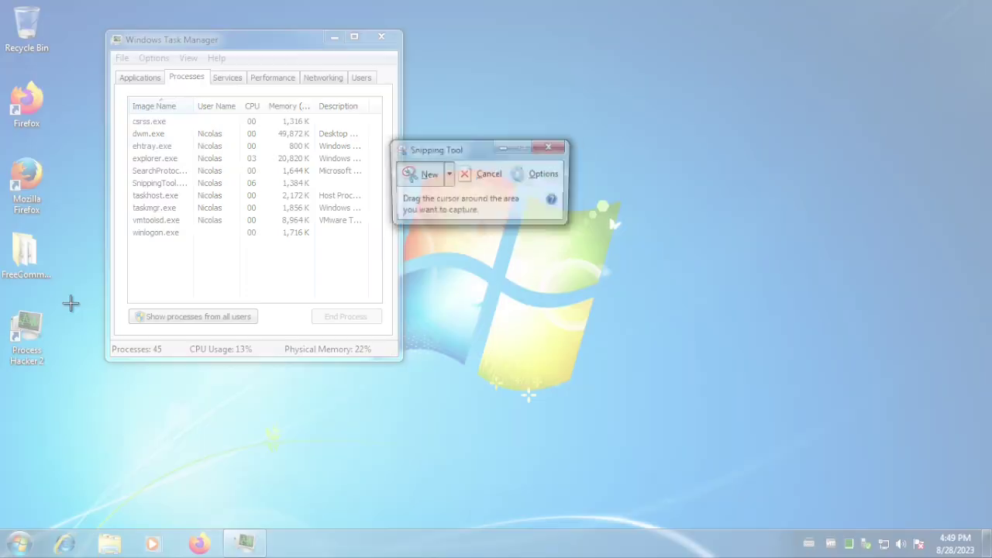
pyautogui.moveTo(463, 247); pyautogui.dragTo(595, 350)
pyautogui.click(669, 121)
pyautogui.click(587, 283)
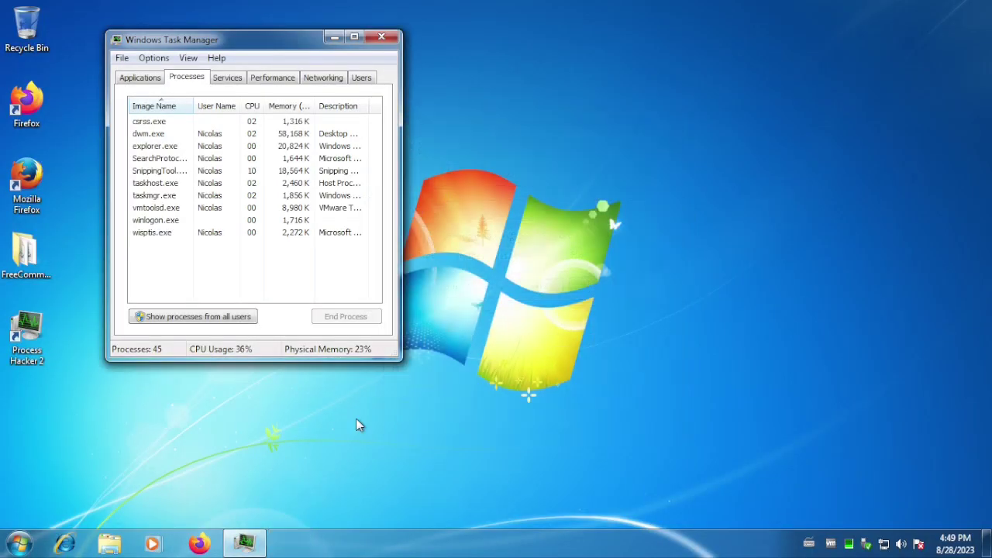
# - Launch Paint, draw a freehand curve on the canvas, and close it without saving the changes
pyautogui.click(34, 538)
pyautogui.click(102, 338)
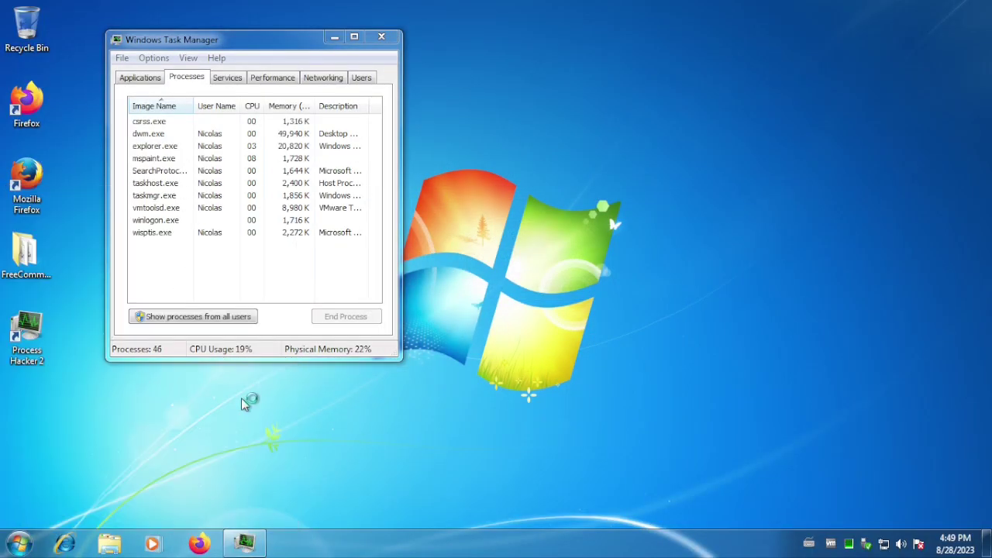
pyautogui.click(870, 64)
pyautogui.click(535, 286)
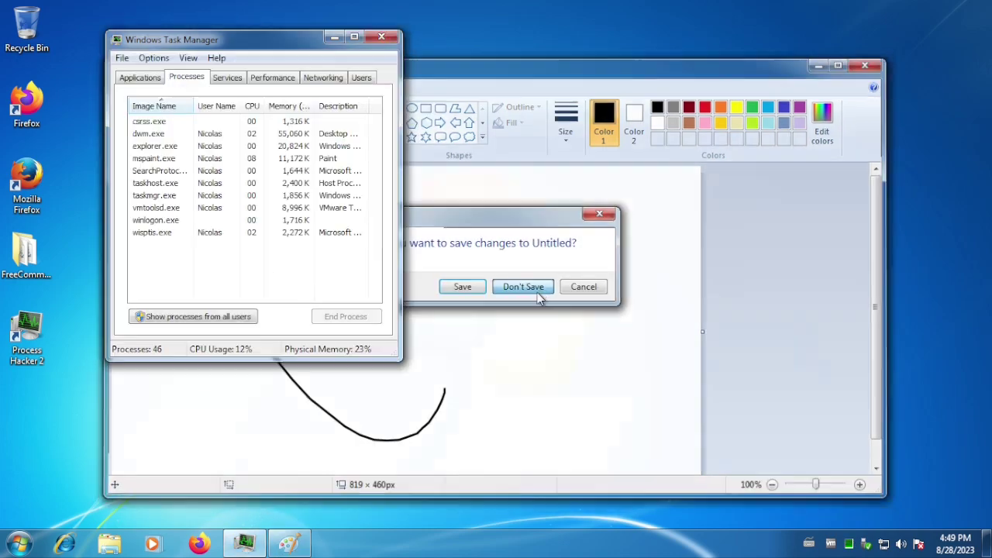
# - Try to launch the regular, non-64-bit Internet Explorer from the list of all programs
pyautogui.click(26, 545)
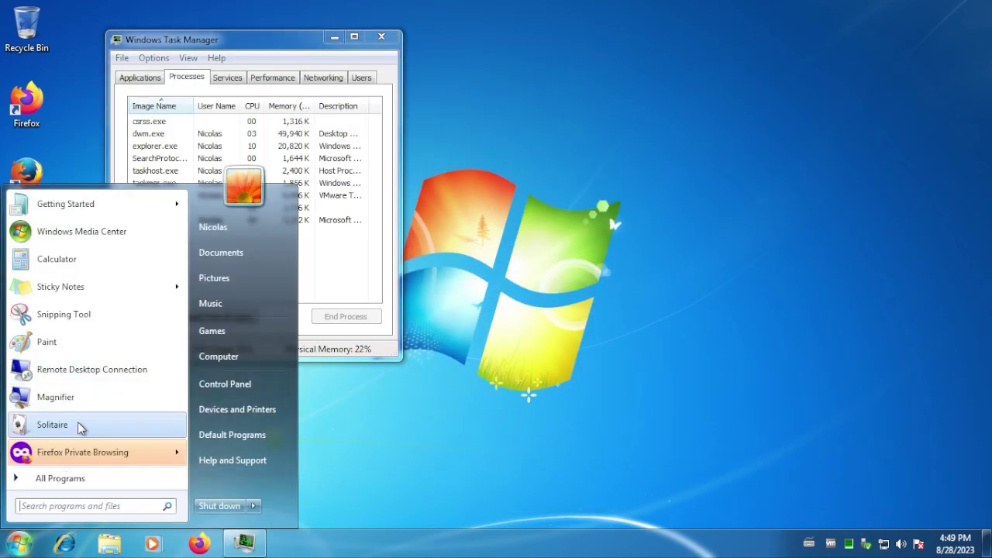
pyautogui.click(73, 479)
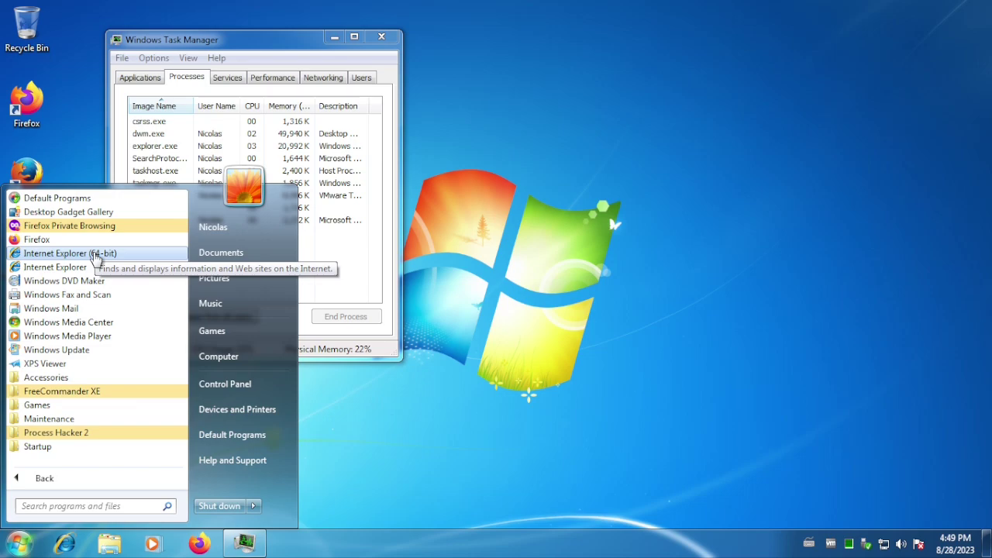
pyautogui.click(87, 270)
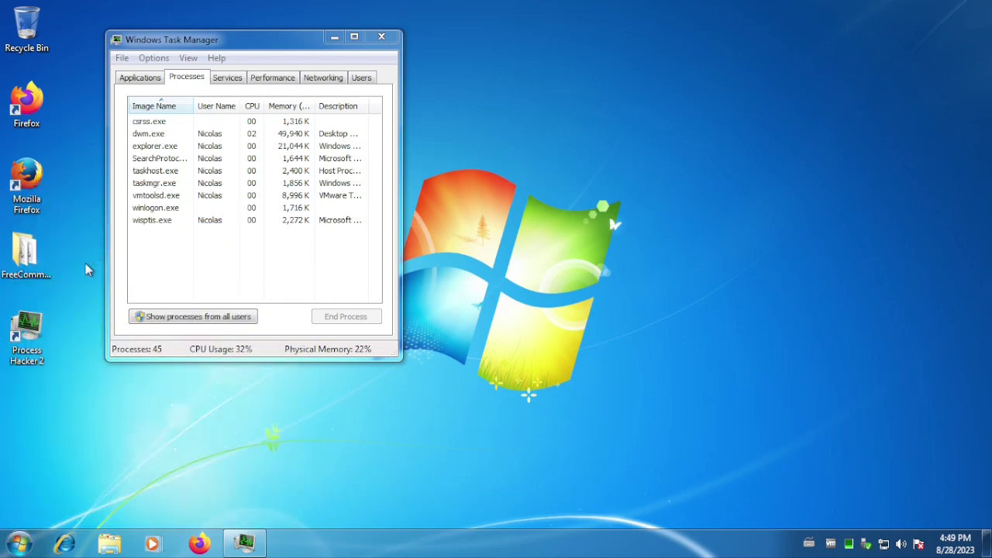
# - Launch Internet Explorer (64-bit), view its version information, decline making it the default browser, and close it
pyautogui.click(23, 543)
pyautogui.click(65, 474)
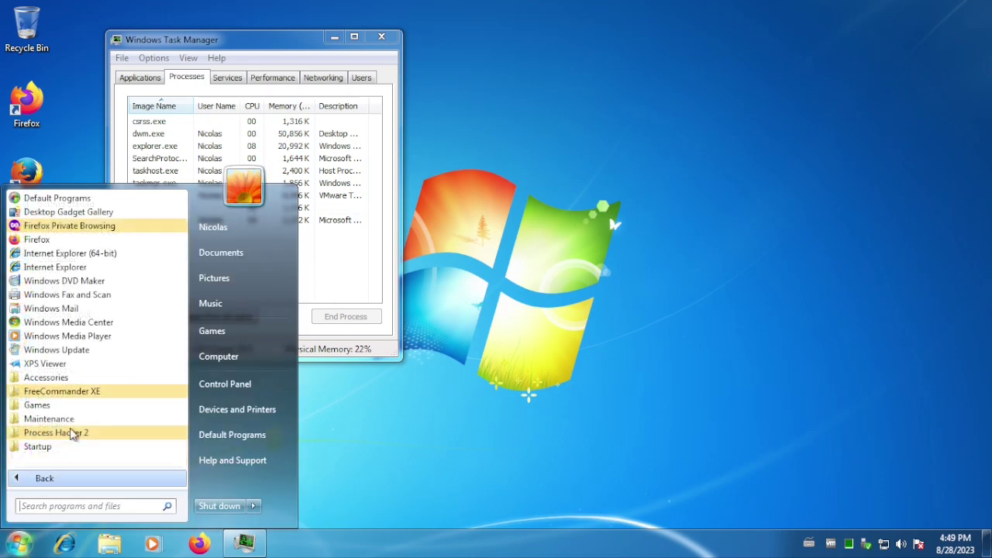
pyautogui.click(86, 256)
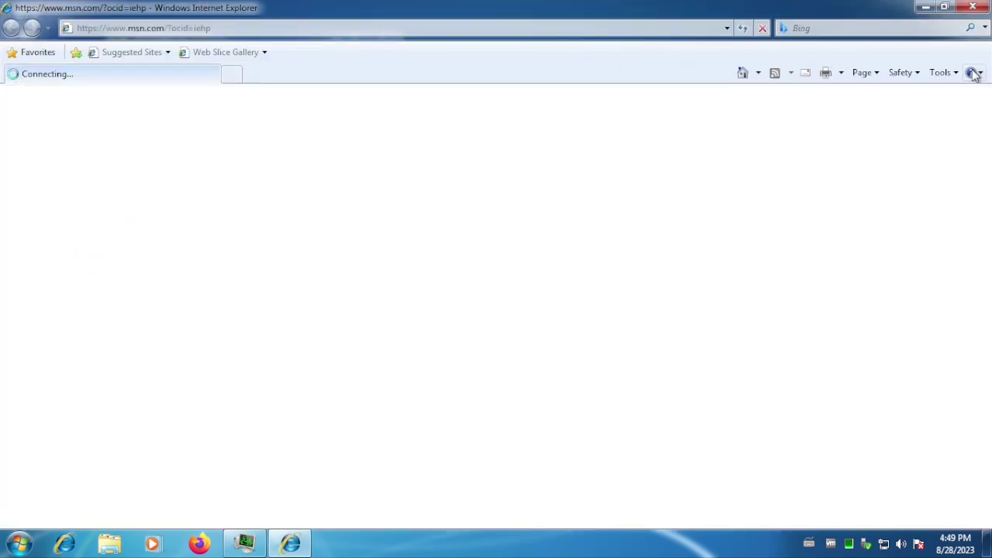
pyautogui.click(975, 72)
pyautogui.click(860, 157)
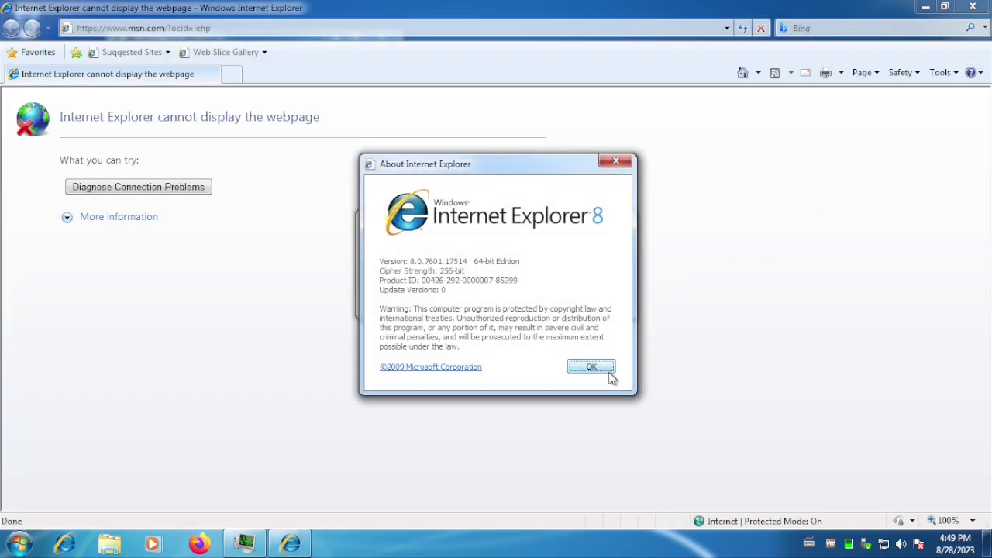
pyautogui.click(606, 370)
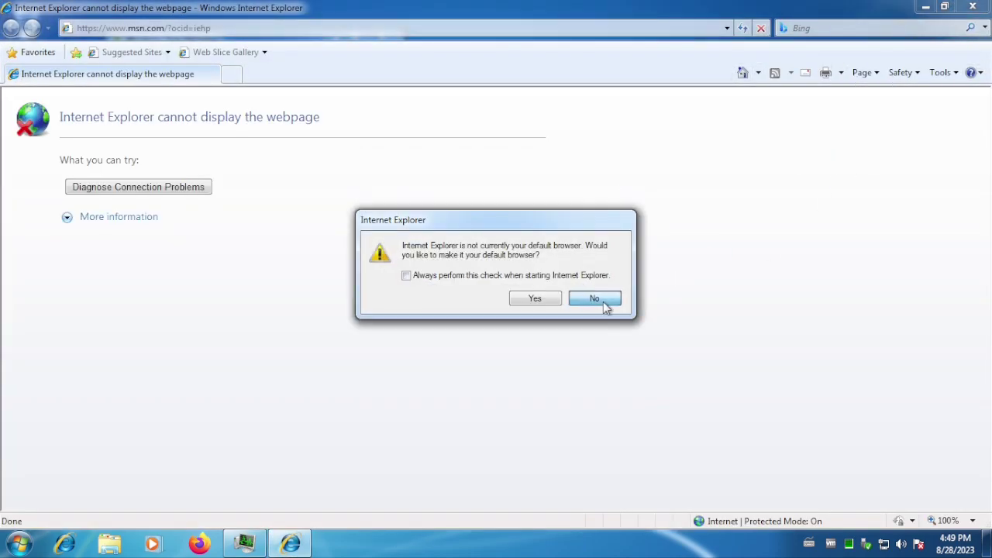
pyautogui.click(606, 303)
pyautogui.click(977, 7)
# - Open the Desktop Gadget Gallery, add the Picture Puzzle gadget to the desktop, and shift it slightly within the upper corner
pyautogui.click(20, 543)
pyautogui.click(84, 477)
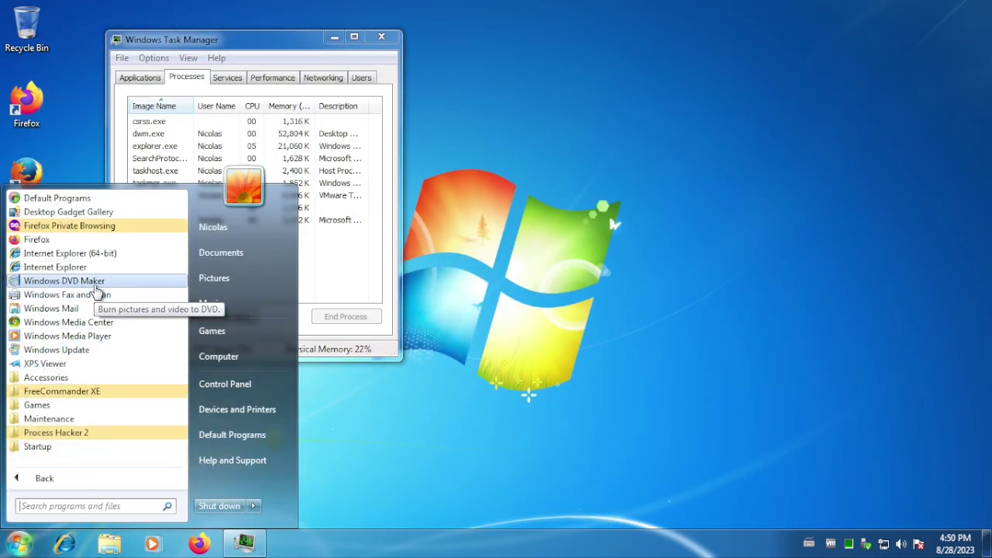
pyautogui.click(102, 214)
pyautogui.doubleClick(376, 304)
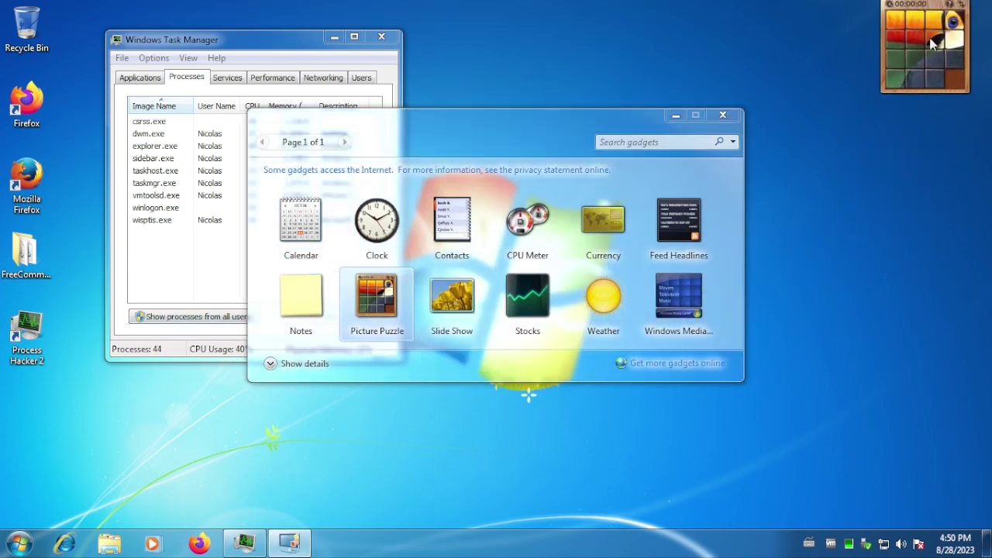
pyautogui.moveTo(931, 39); pyautogui.dragTo(949, 57)
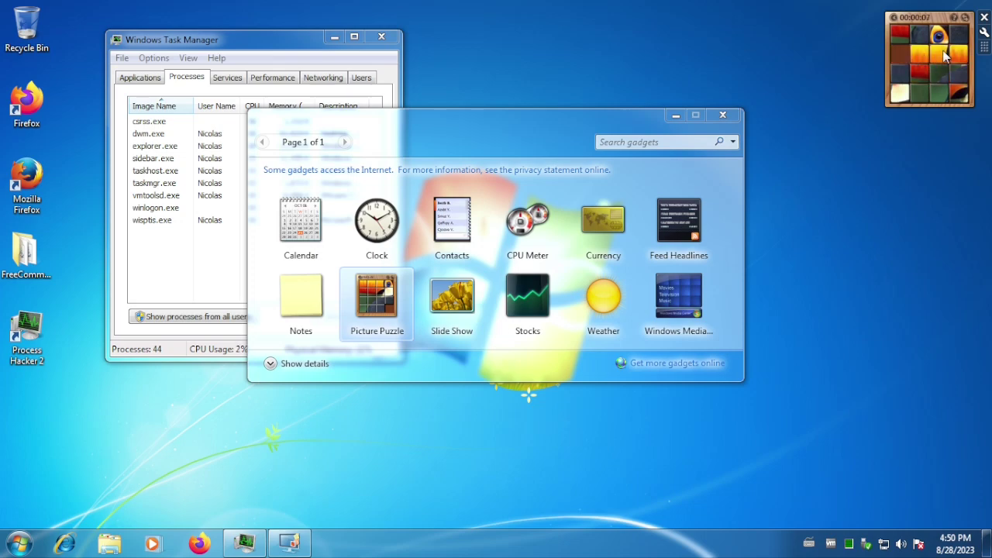
# - Place the CPU Meter and Clock gadgets below the Picture Puzzle and close the gadget gallery
pyautogui.moveTo(528, 223); pyautogui.dragTo(944, 169)
pyautogui.moveTo(377, 224); pyautogui.dragTo(926, 225)
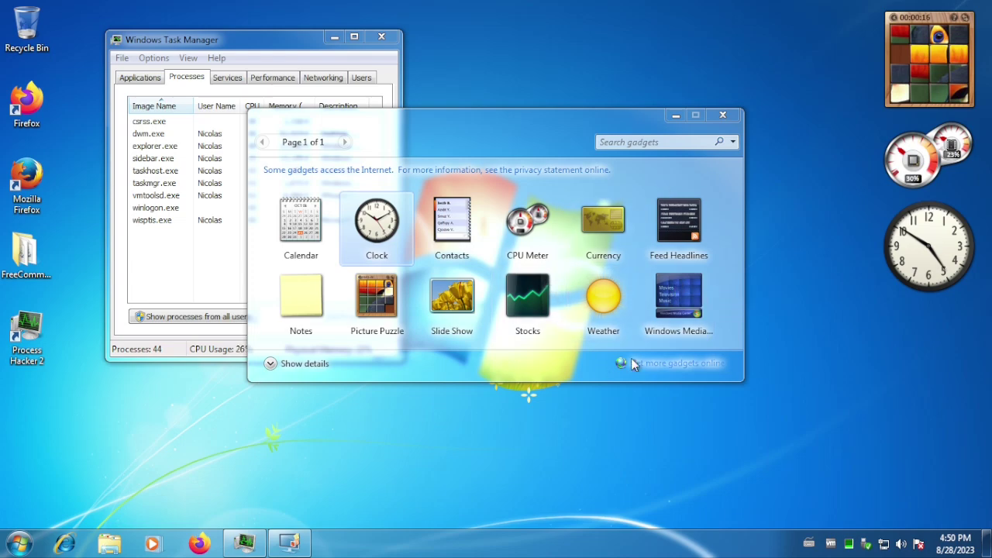
pyautogui.click(723, 121)
# - Browse the Games and Maintenance folders in the list of all programs and launch Windows Update
pyautogui.click(21, 544)
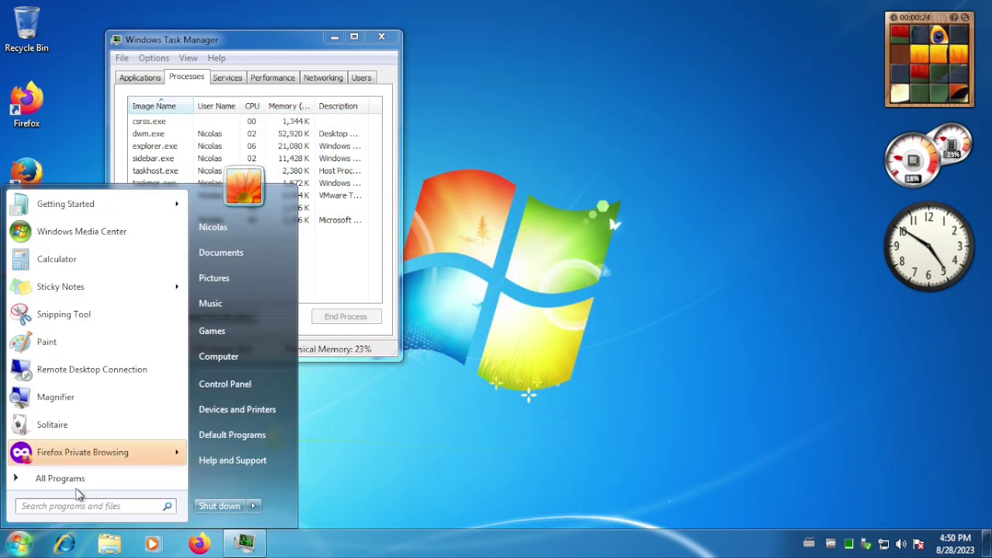
pyautogui.click(74, 479)
pyautogui.click(42, 380)
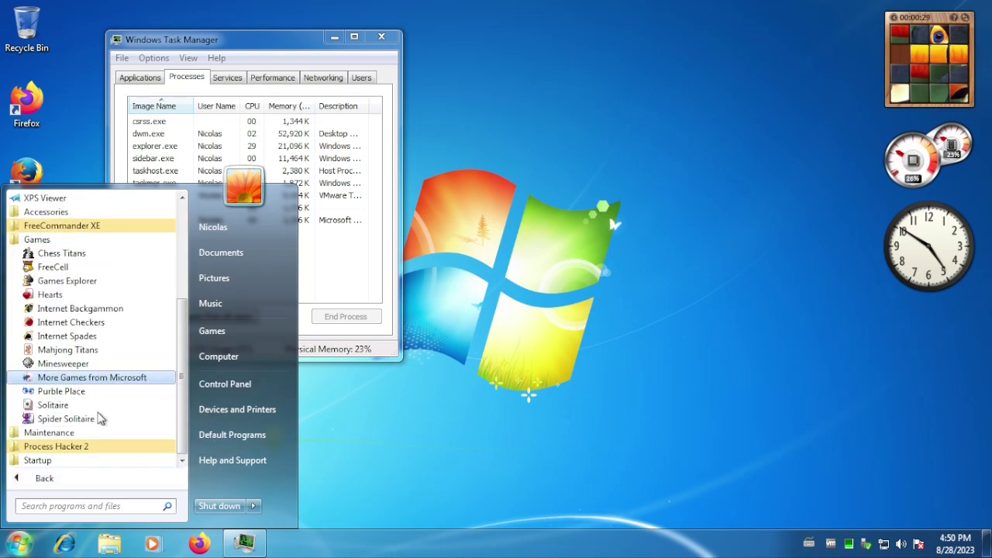
pyautogui.click(77, 462)
pyautogui.click(78, 420)
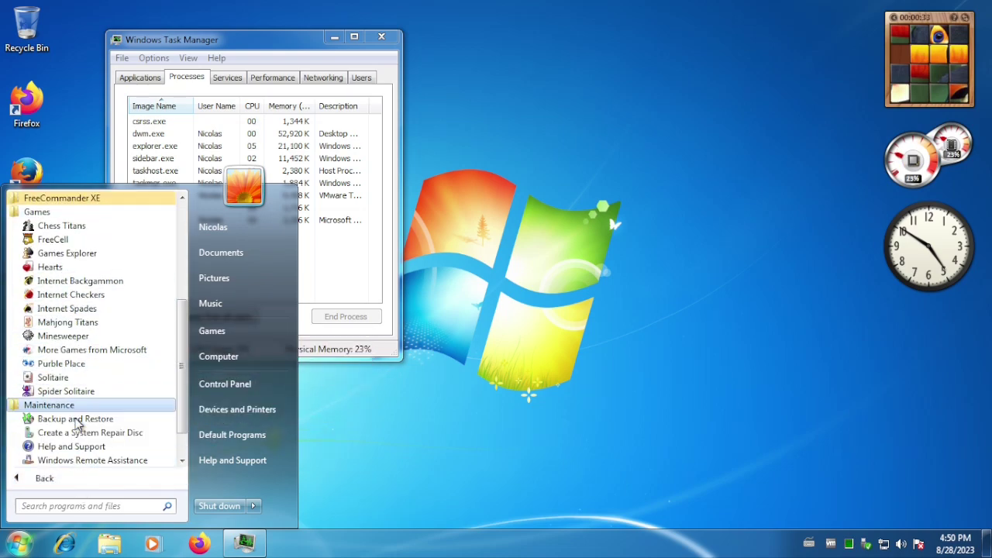
pyautogui.scroll(2, 83, 431)
pyautogui.scroll(3, 84, 403)
pyautogui.click(91, 347)
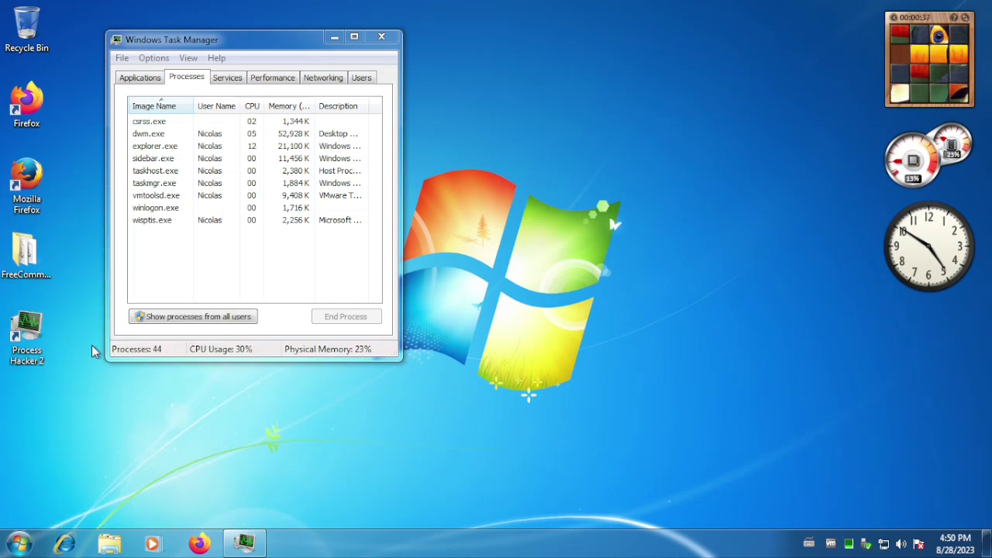
# - Go from Windows Update to the System page, view the basic computer information, and open the system rating details
pyautogui.click(398, 85)
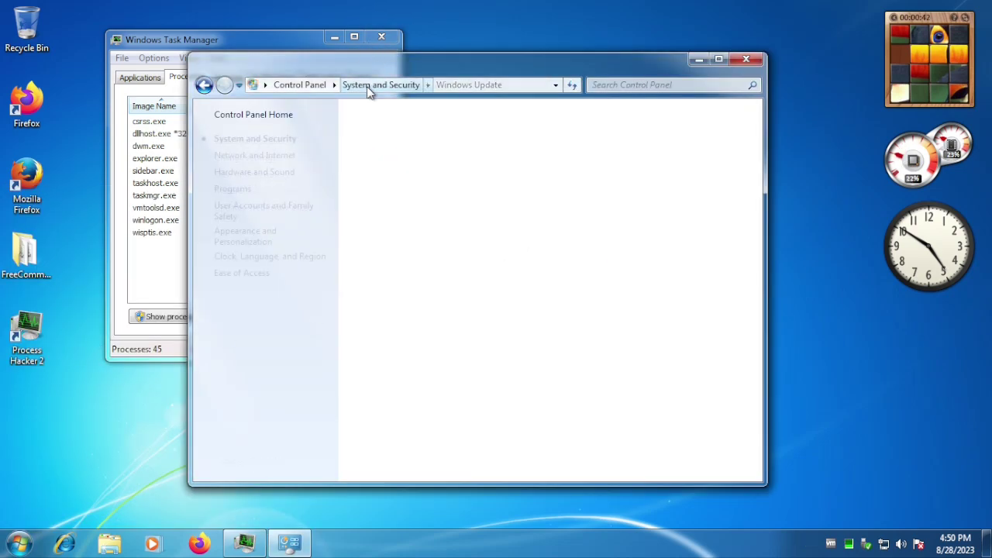
pyautogui.click(410, 218)
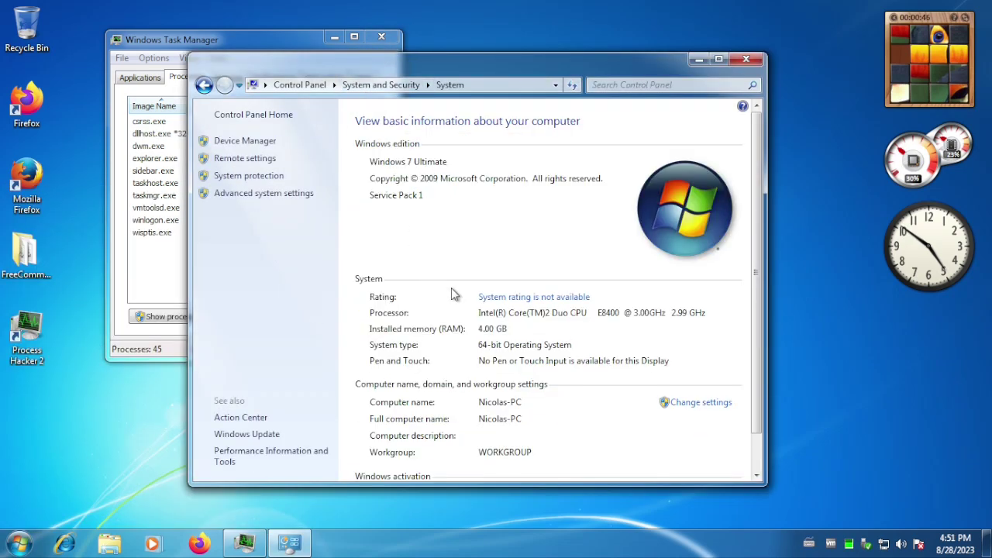
pyautogui.click(500, 298)
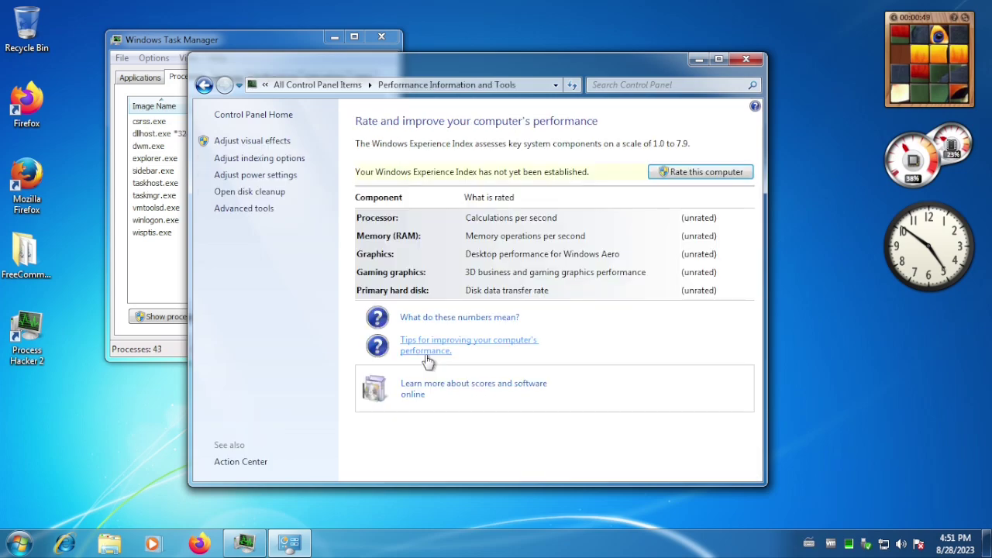
# - Try to rate this computer's Windows Experience Index, dismiss the resulting dialogs, and close the Control Panel window
pyautogui.click(669, 173)
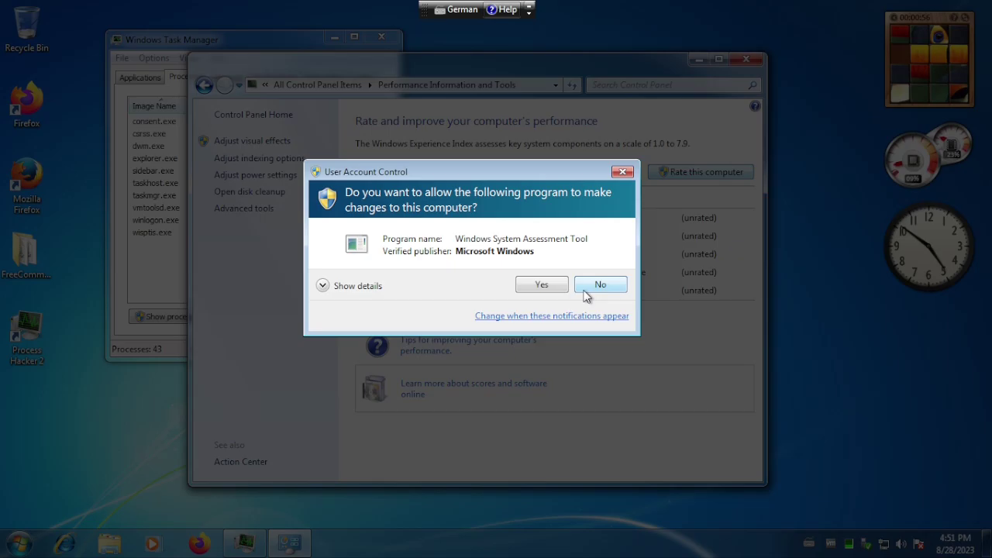
pyautogui.click(585, 289)
pyautogui.click(594, 261)
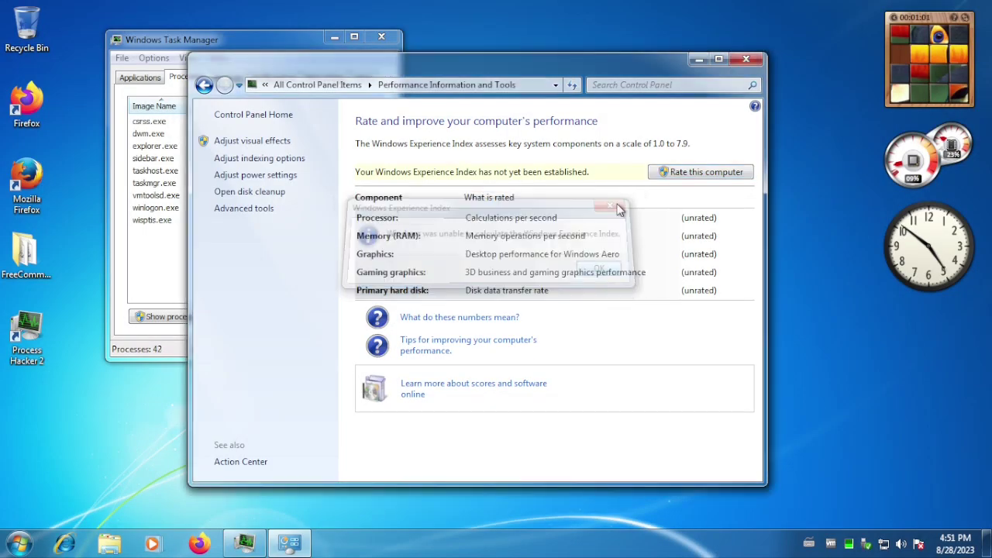
pyautogui.click(747, 62)
# - Run winver to view the About Windows version information, and close it
pyautogui.click(27, 547)
pyautogui.click(342, 409)
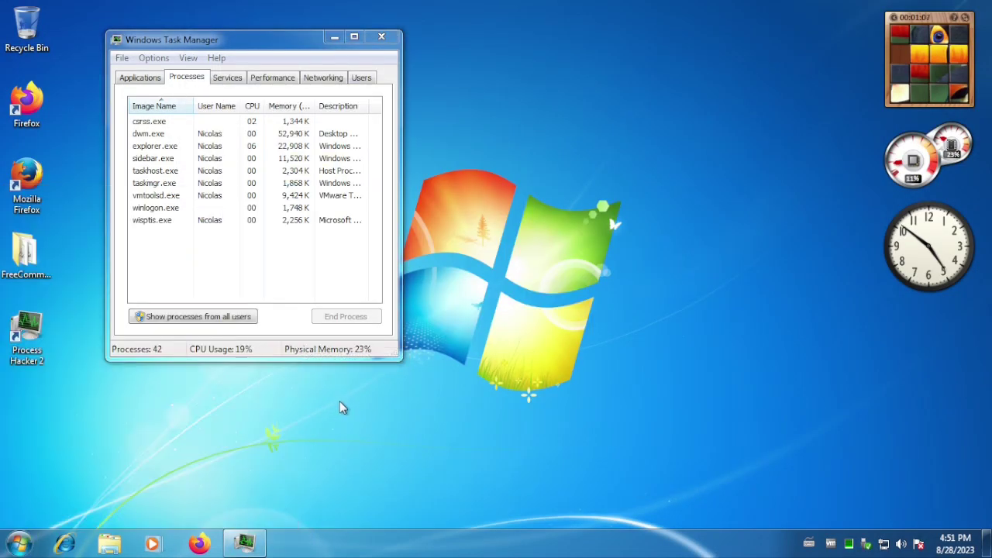
pyautogui.press('super+r')
pyautogui.write('#')
pyautogui.press('BackSpace')
pyautogui.write('winver')
pyautogui.press('Return')
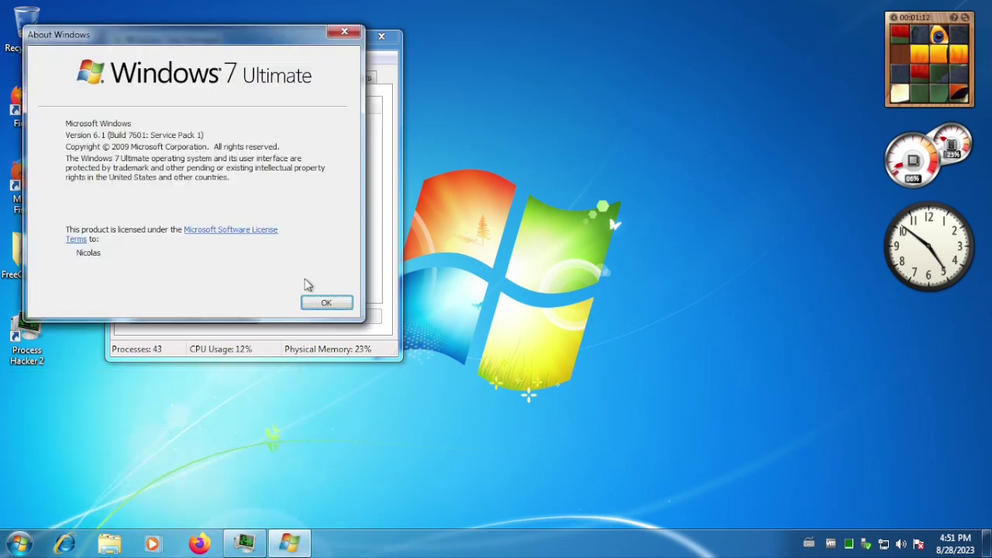
pyautogui.click(327, 301)
# - Browse the Maintenance, Games and Accessories folders in the list of all programs and launch Command Prompt
pyautogui.press('super')
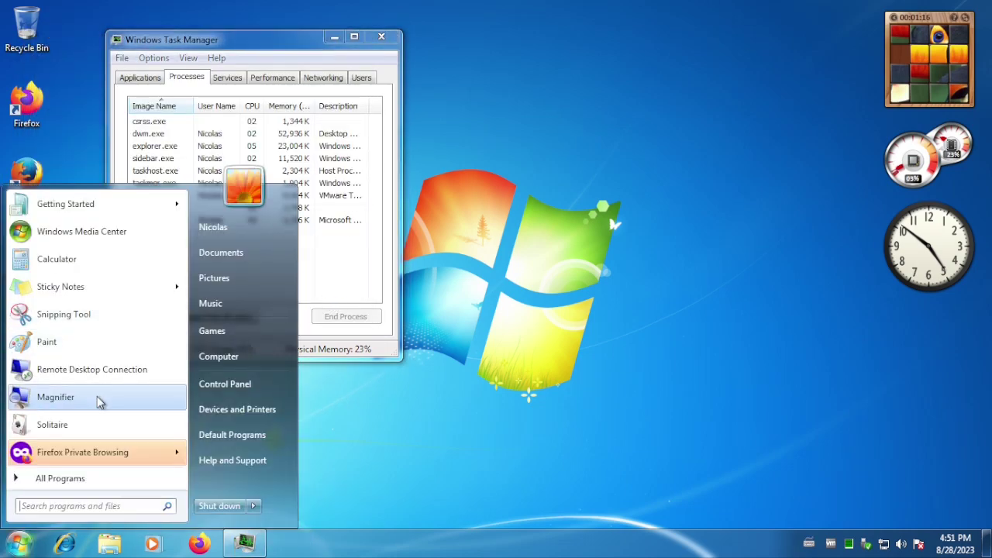
pyautogui.click(127, 482)
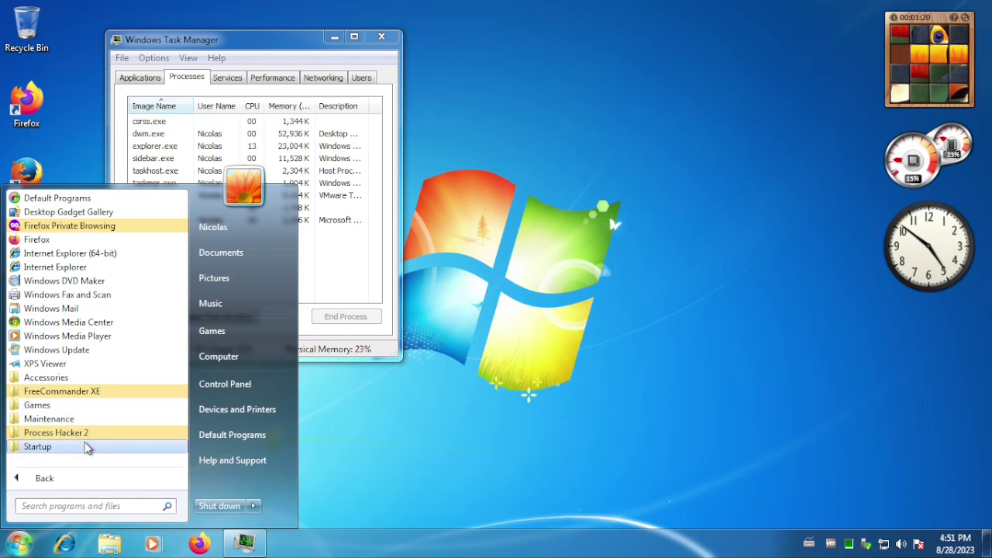
pyautogui.click(76, 421)
pyautogui.scroll(-2, 87, 444)
pyautogui.click(79, 367)
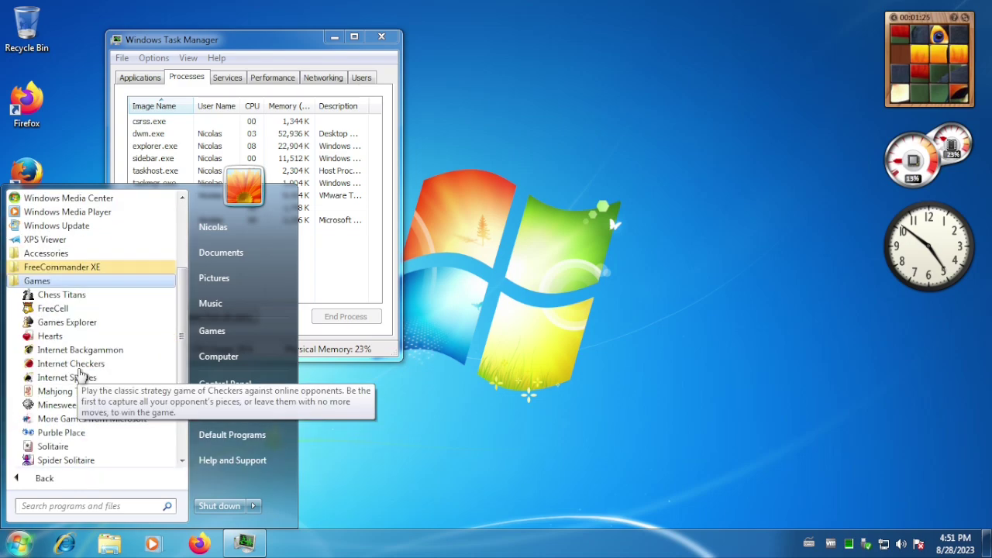
pyautogui.scroll(3, 80, 370)
pyautogui.click(79, 380)
pyautogui.scroll(1, 86, 365)
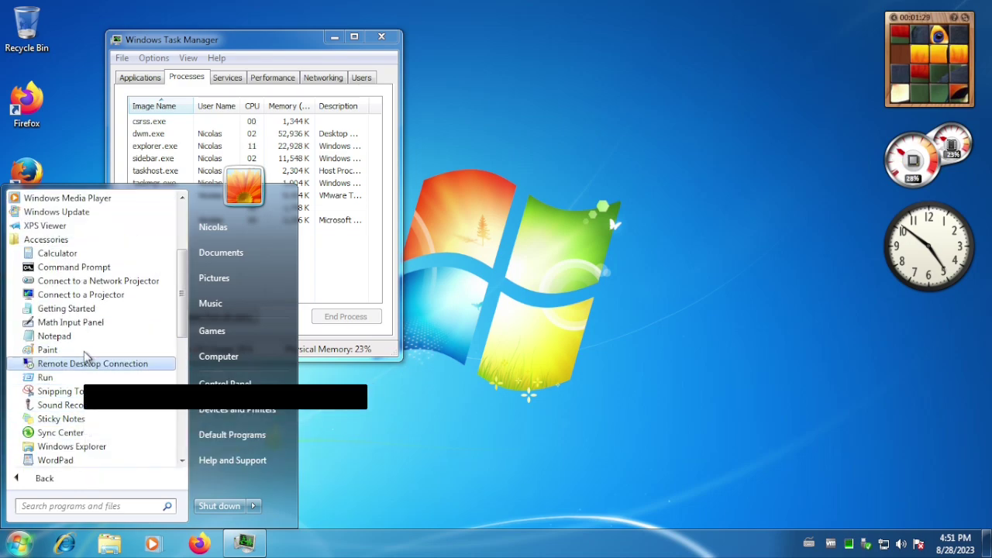
pyautogui.click(91, 268)
# - Launch Notepad from the Accessories folder, view its About information, and dismiss it
pyautogui.click(20, 543)
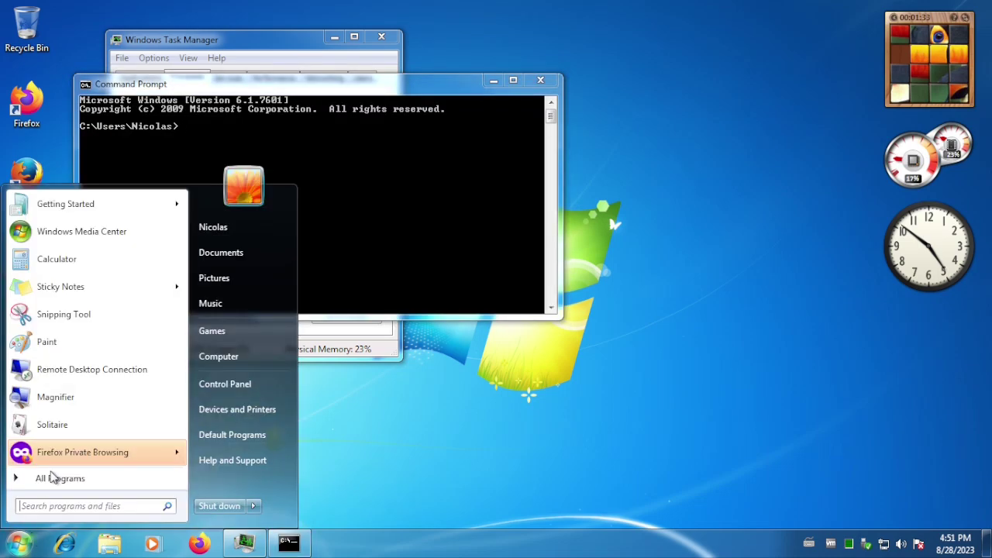
pyautogui.click(52, 478)
pyautogui.click(70, 379)
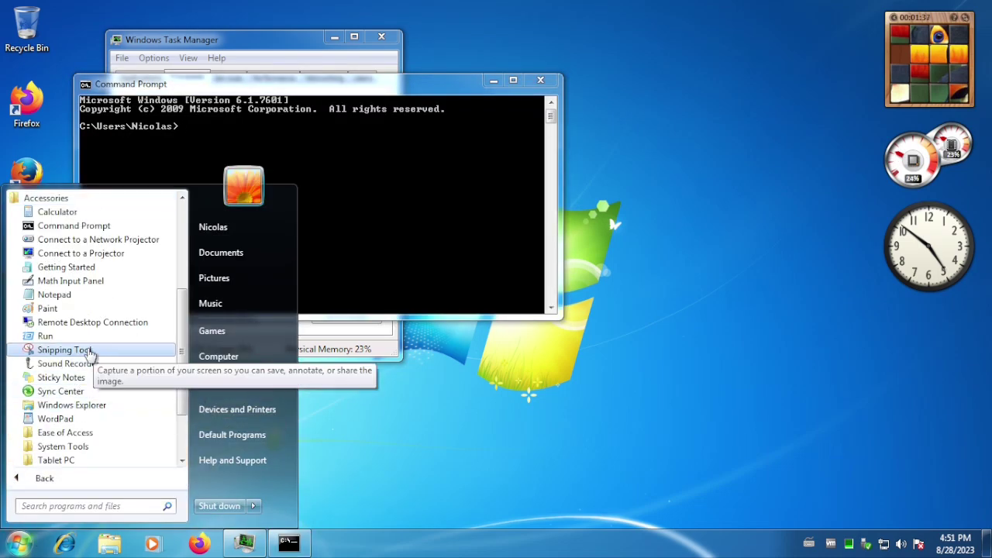
pyautogui.click(82, 291)
pyautogui.click(225, 120)
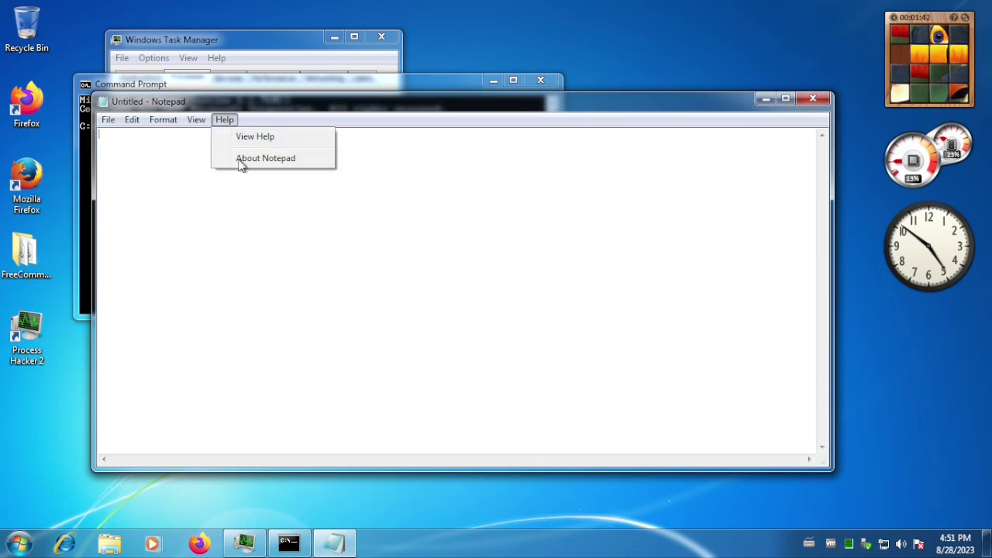
pyautogui.click(244, 162)
pyautogui.click(414, 428)
# - Check the contents of the Games and Maintenance folders in the list of all programs and close the list
pyautogui.click(31, 531)
pyautogui.click(54, 478)
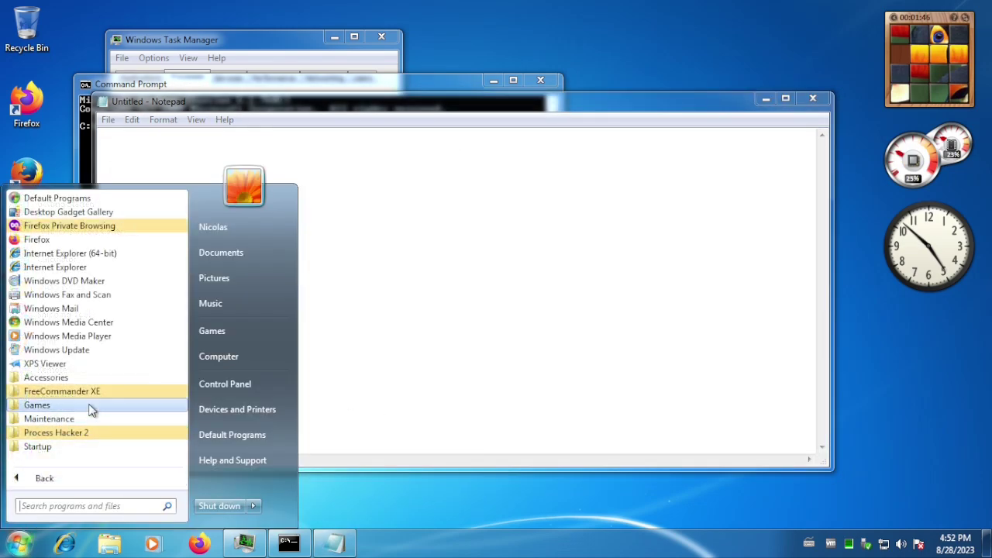
pyautogui.click(91, 409)
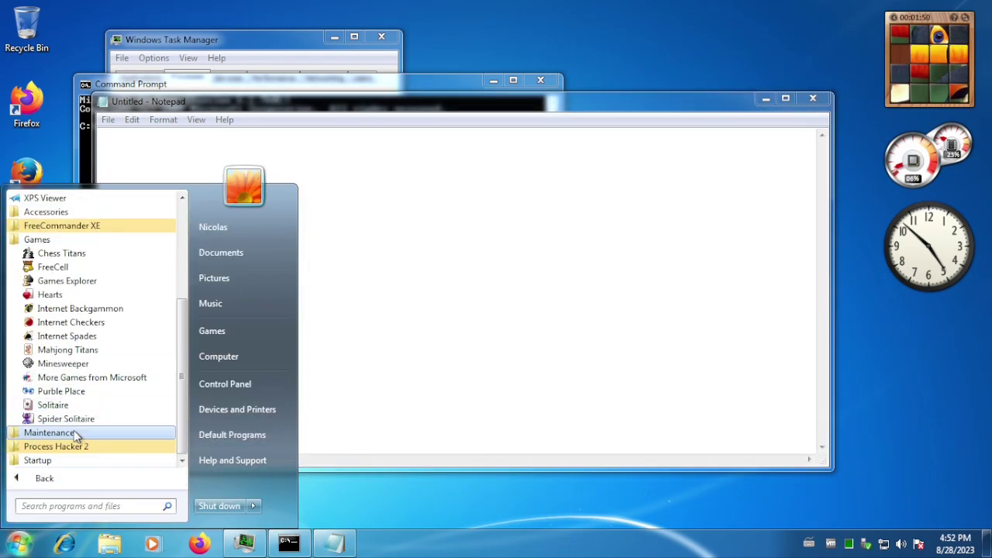
pyautogui.click(75, 433)
pyautogui.click(121, 552)
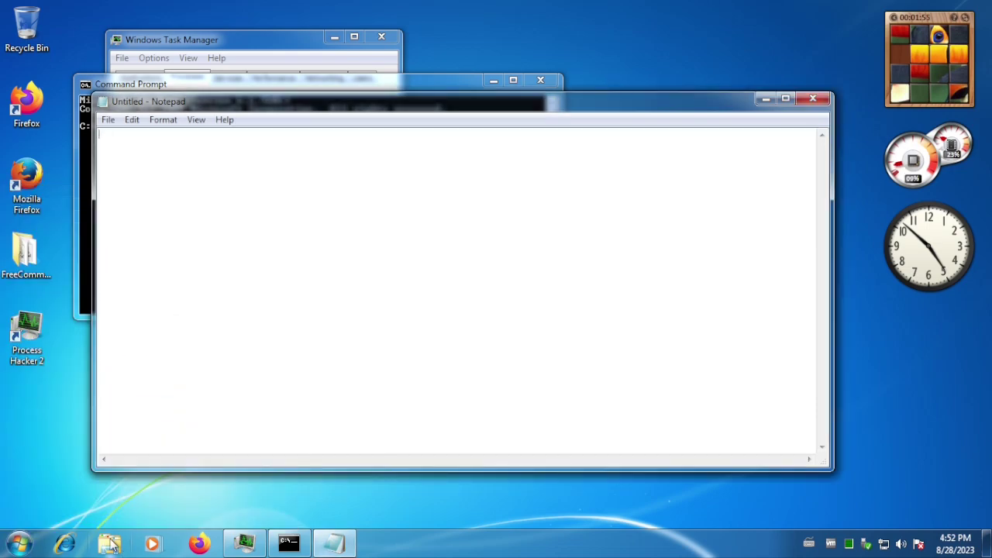
# - Open drive C: in Windows Explorer and examine the merged contents of Program Files (x86) and Program Files
pyautogui.click(111, 545)
pyautogui.click(256, 398)
pyautogui.doubleClick(428, 178)
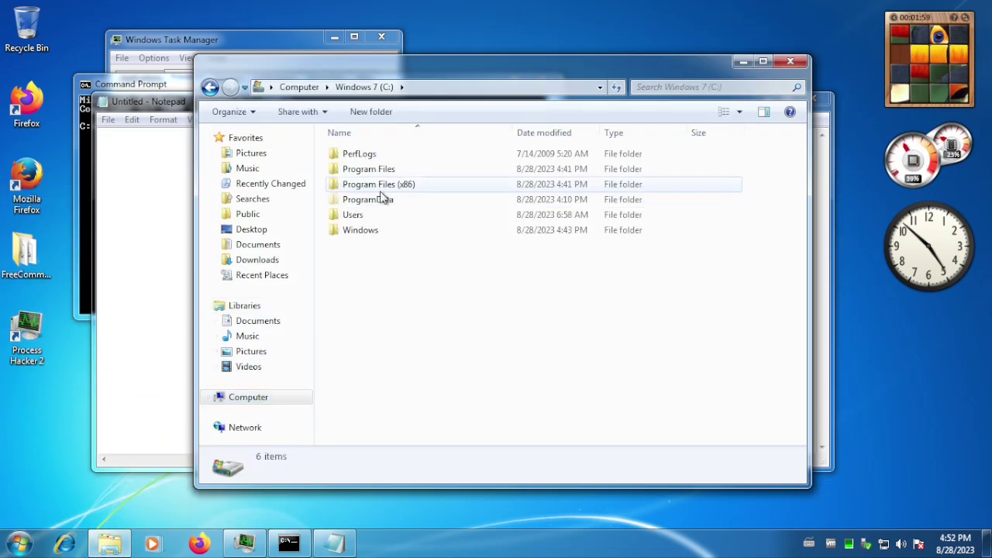
pyautogui.doubleClick(380, 189)
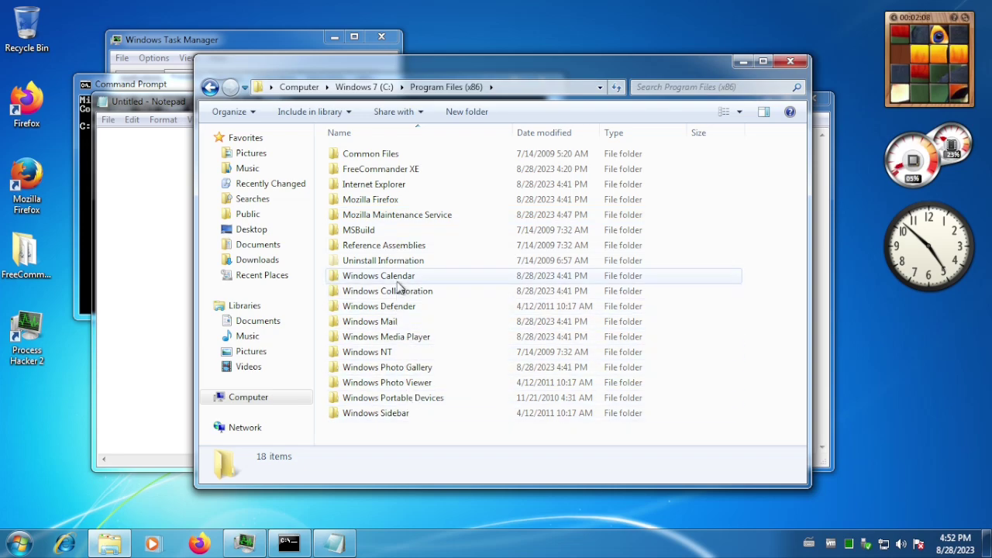
pyautogui.click(366, 88)
pyautogui.doubleClick(384, 172)
pyautogui.scroll(-2, 399, 372)
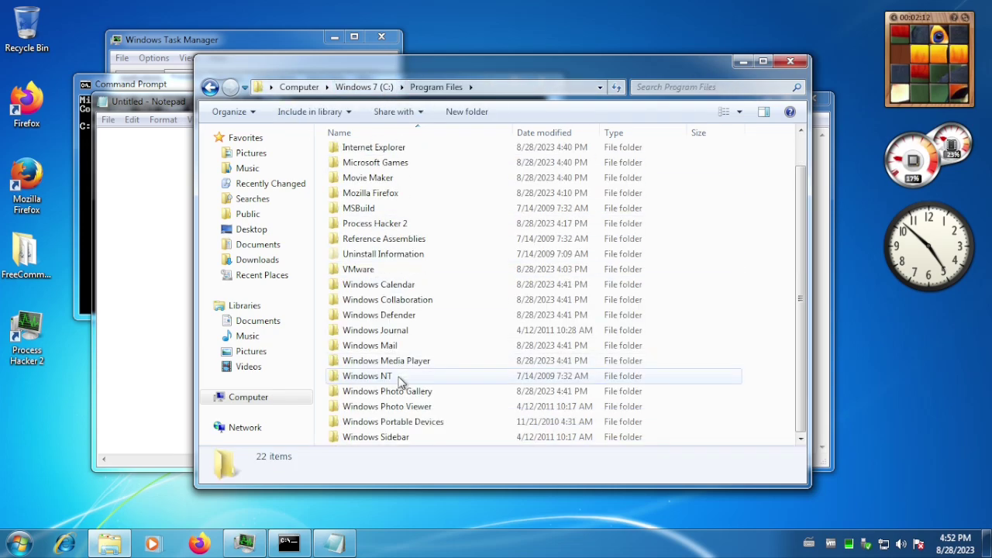
pyautogui.scroll(1, 381, 290)
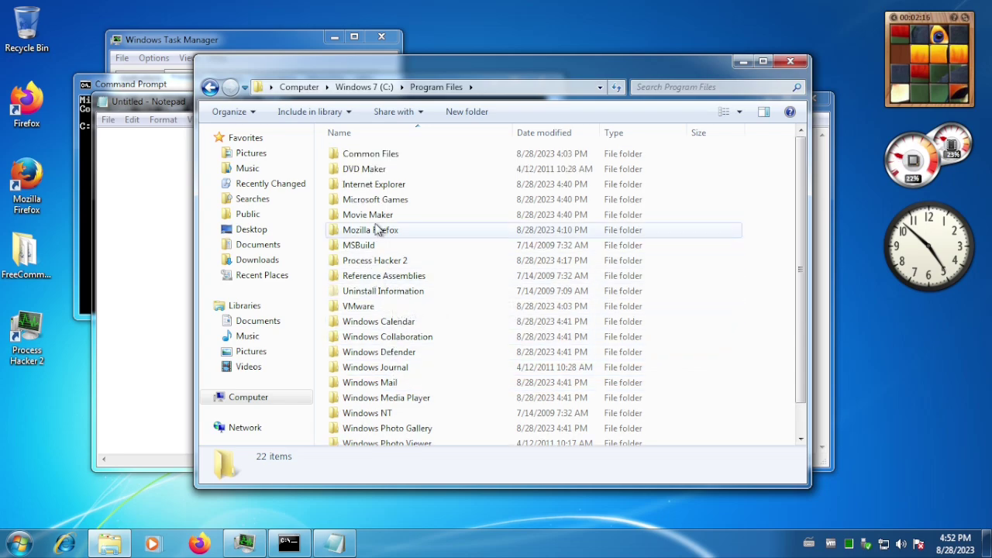
# - Open the inkball folder inside Microsoft Games and try to launch inkball.exe
pyautogui.doubleClick(374, 195)
pyautogui.doubleClick(373, 200)
pyautogui.doubleClick(366, 172)
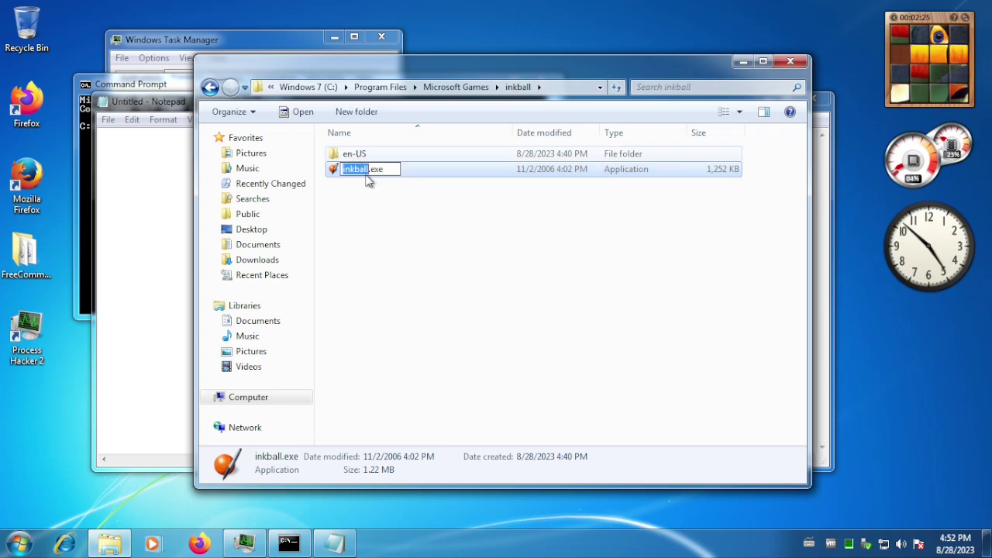
pyautogui.doubleClick(370, 171)
# - View the general properties of inkball.exe and close them
pyautogui.rightClick(368, 169)
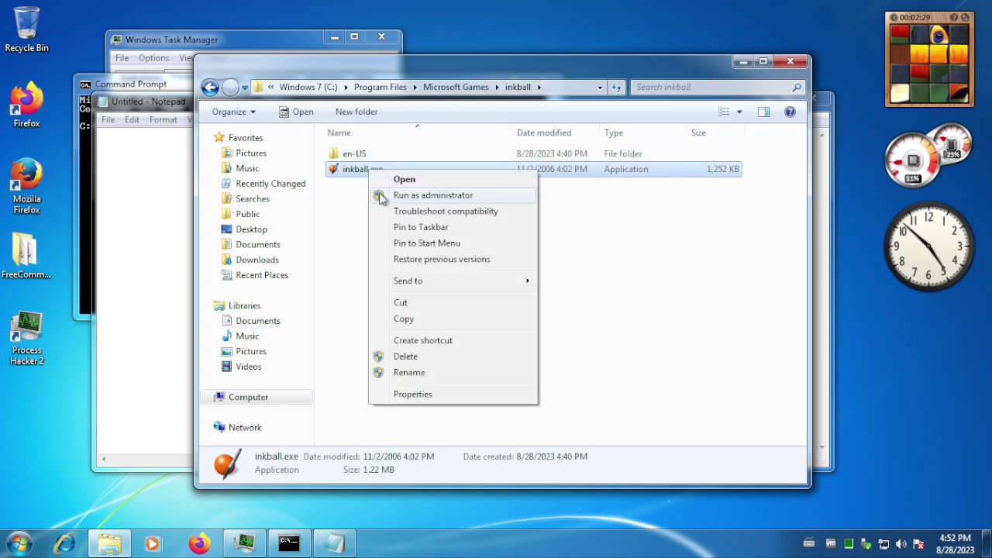
pyautogui.click(409, 392)
pyautogui.click(492, 505)
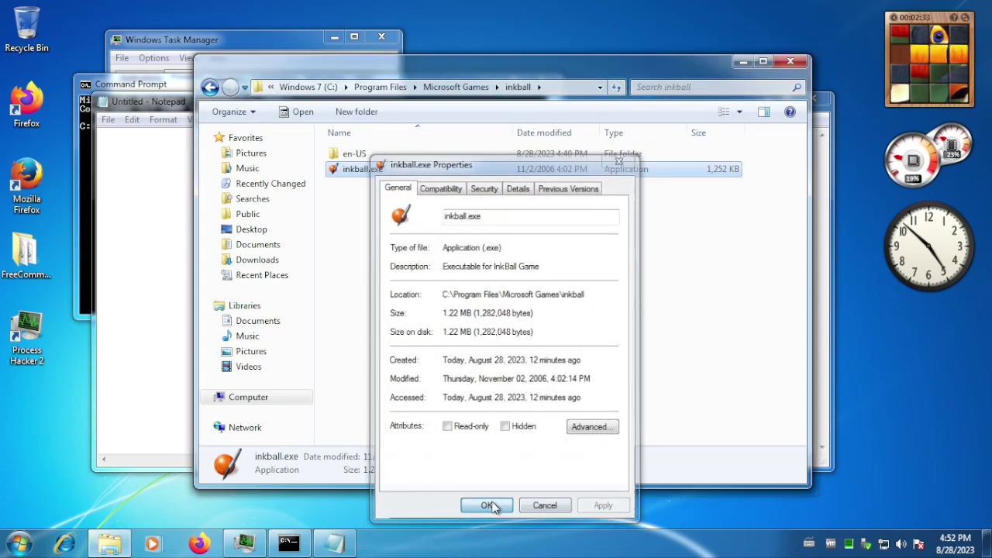
# - Try to open inkball.exe normally and as administrator, allowing the User Account Control request
pyautogui.click(301, 115)
pyautogui.rightClick(365, 168)
pyautogui.click(378, 193)
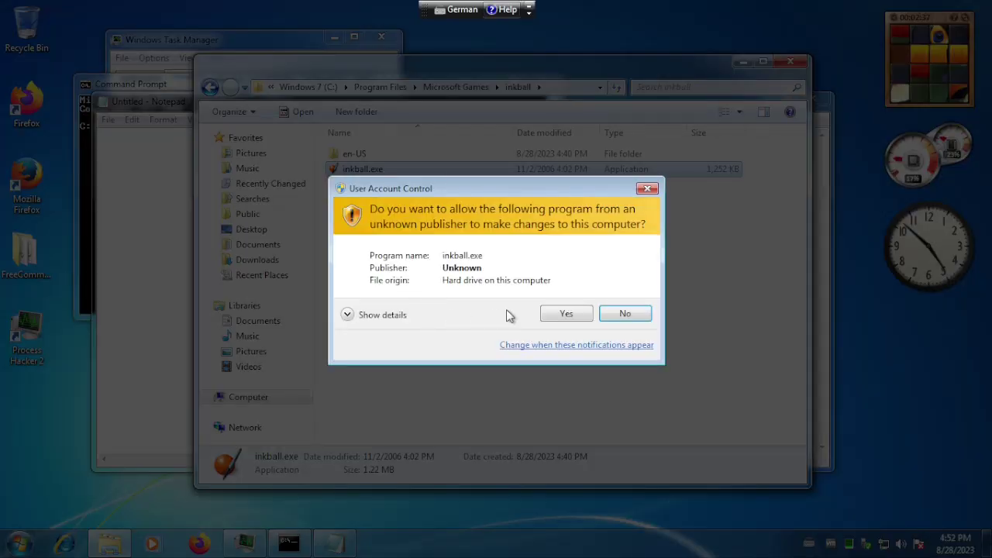
pyautogui.click(567, 314)
# - Troubleshoot inkball.exe as a program that worked in earlier Windows versions, test Windows Vista (Service Pack 2) compatibility mode, and cancel without saving
pyautogui.rightClick(394, 173)
pyautogui.click(422, 216)
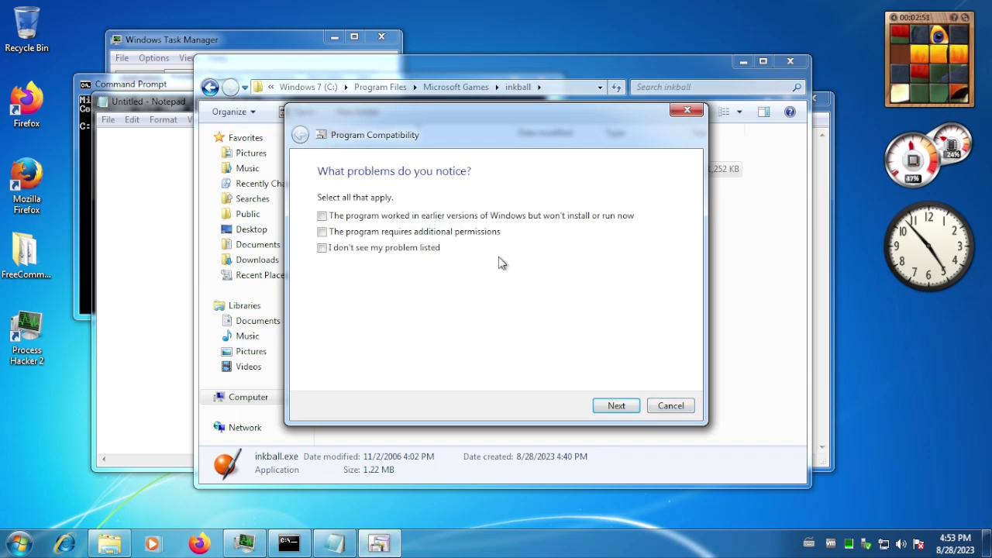
pyautogui.click(512, 215)
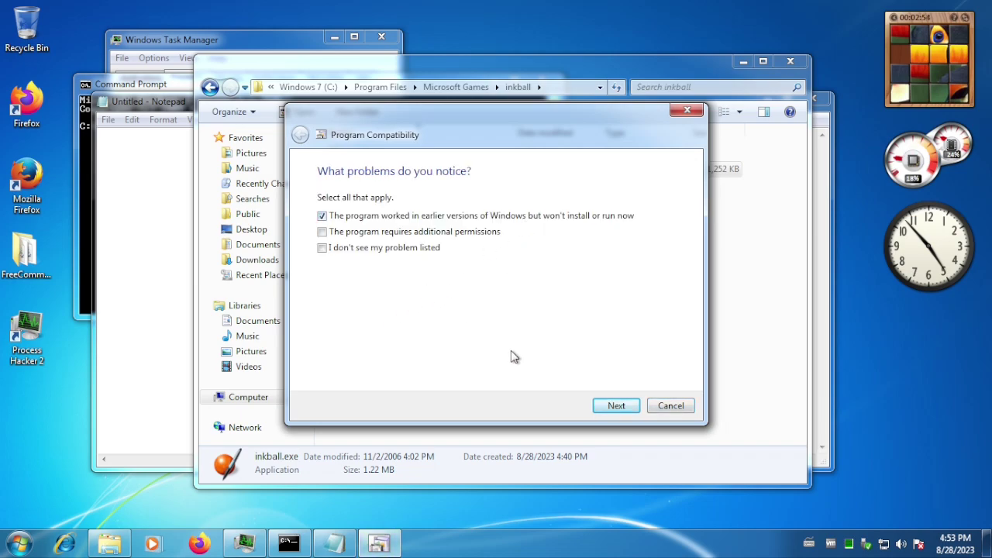
pyautogui.click(616, 406)
pyautogui.click(400, 237)
pyautogui.click(618, 405)
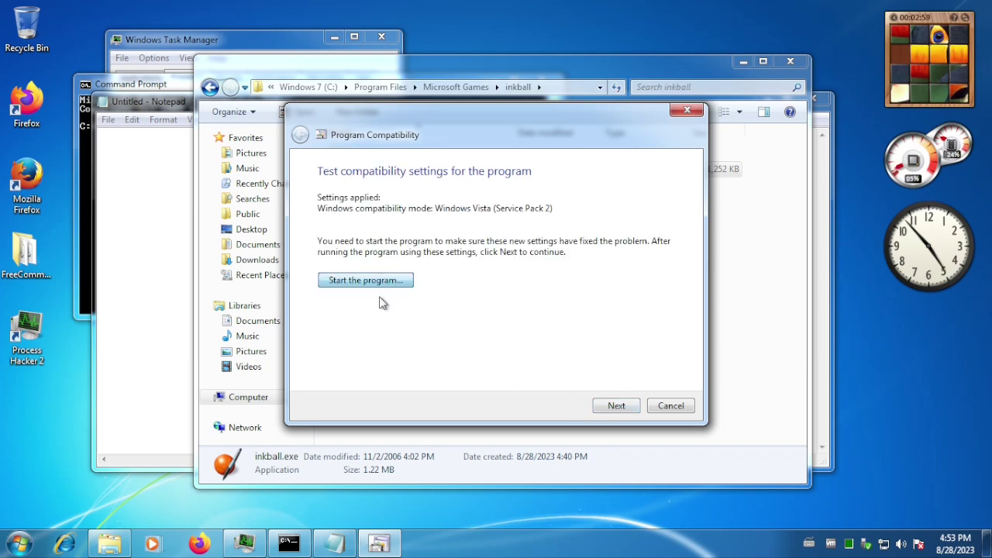
pyautogui.click(616, 405)
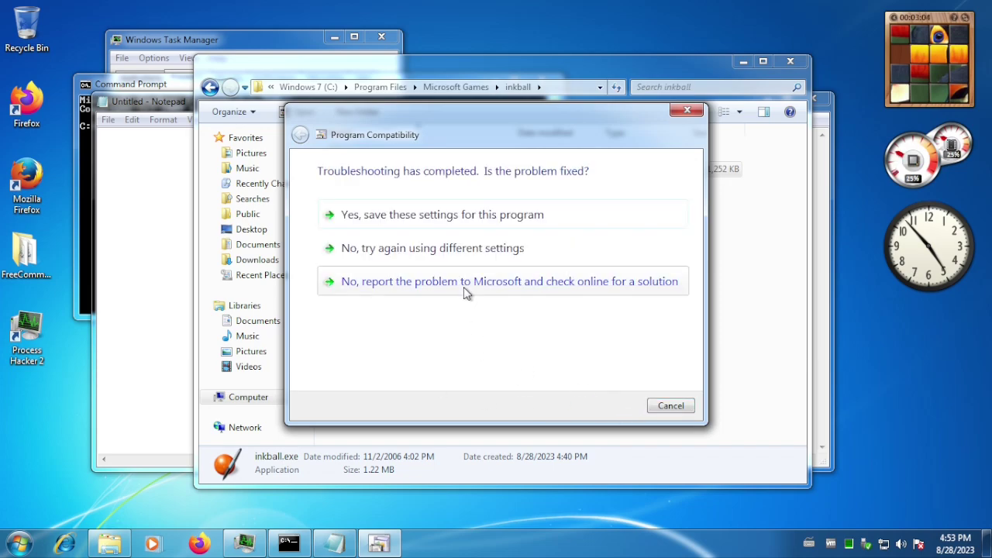
pyautogui.click(670, 406)
# - Enable compatibility mode for inkball.exe in its properties, check the Windows versions offered, and discard the change
pyautogui.rightClick(377, 171)
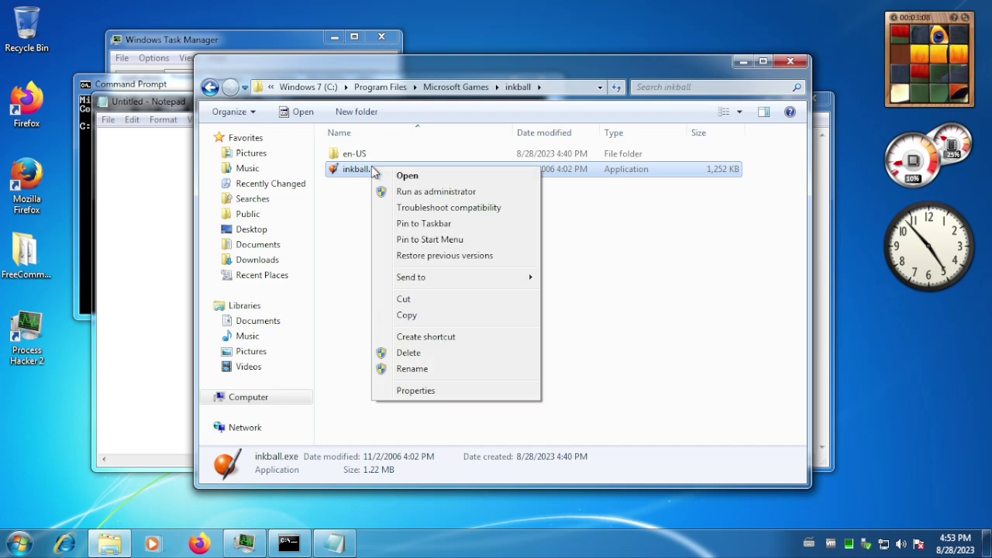
pyautogui.click(448, 400)
pyautogui.click(442, 191)
pyautogui.click(470, 271)
pyautogui.click(478, 287)
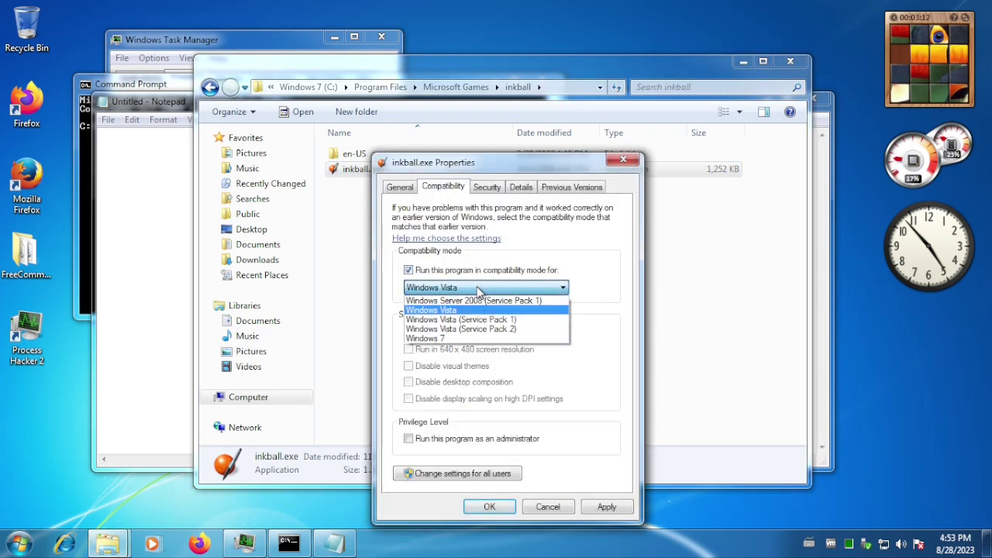
pyautogui.click(477, 288)
pyautogui.click(478, 272)
pyautogui.click(538, 508)
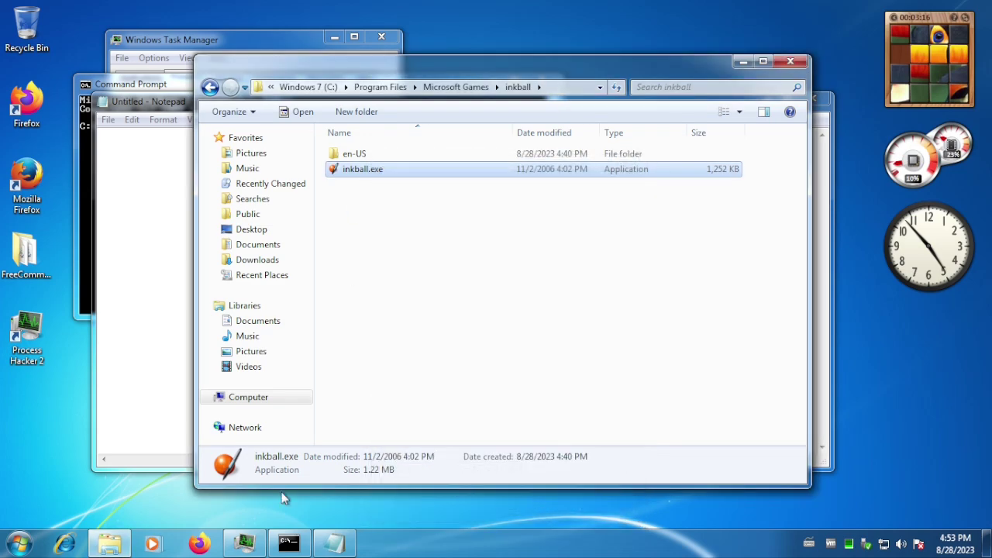
pyautogui.click(38, 541)
pyautogui.click(226, 387)
pyautogui.click(750, 62)
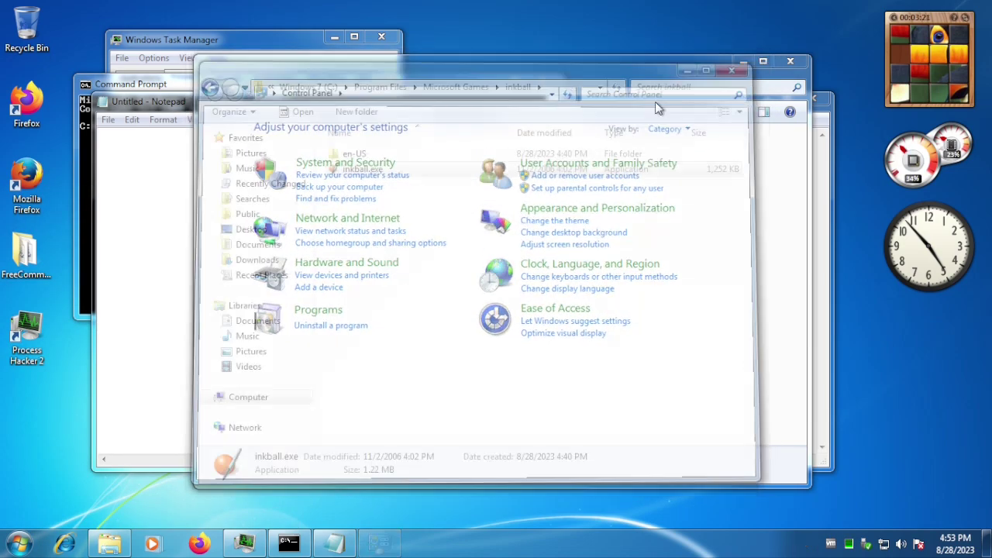
# - Go up from the inkball folder to Microsoft Games, look over its subfolders, and return to Program Files
pyautogui.click(461, 90)
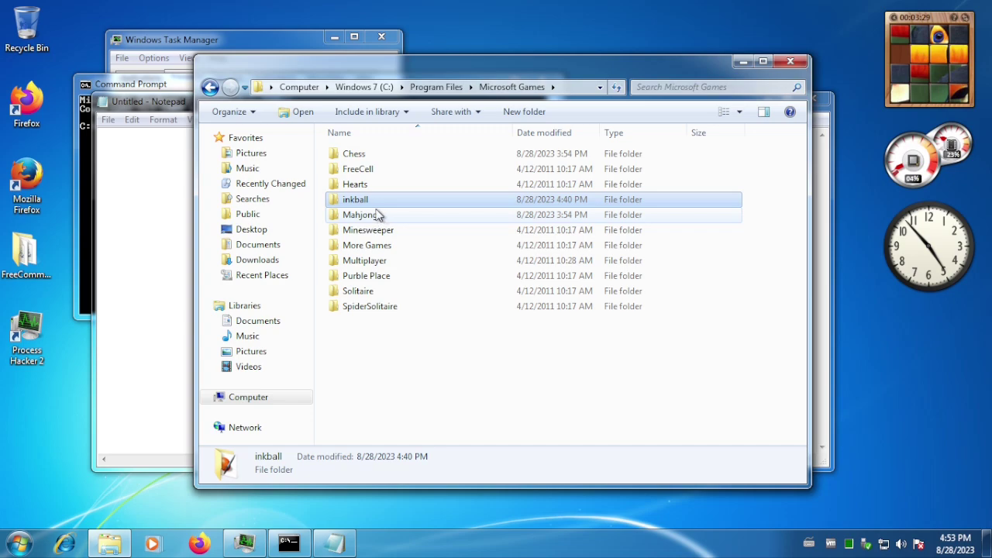
pyautogui.click(436, 85)
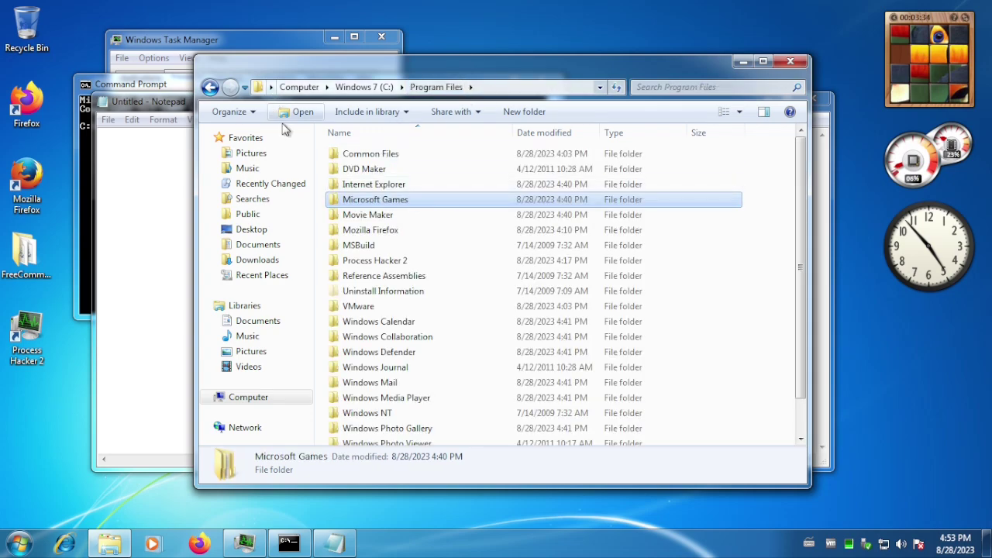
# - Look into the Windows Sidebar folder in Program Files, and return to the root of the Windows 7 (C:) drive
pyautogui.scroll(-1, 390, 279)
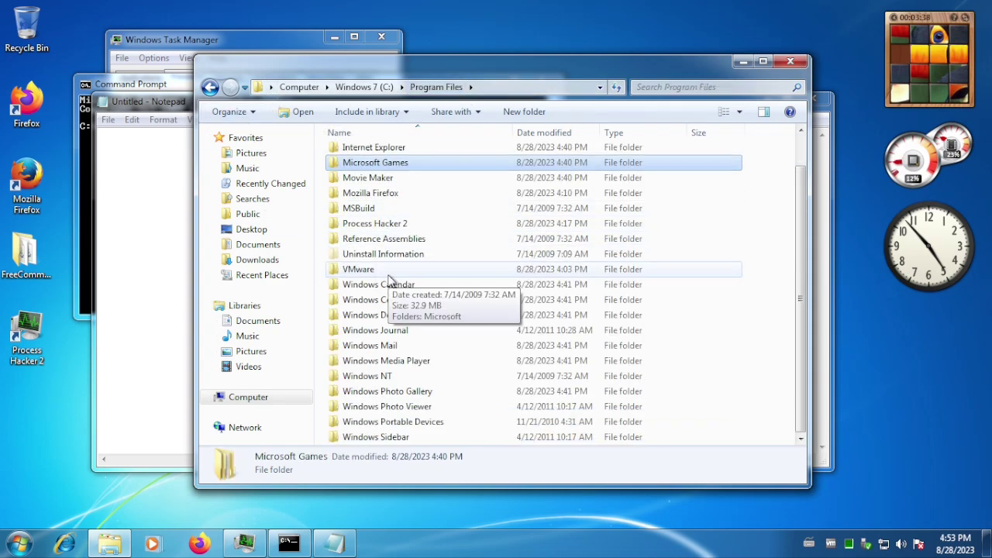
pyautogui.doubleClick(344, 438)
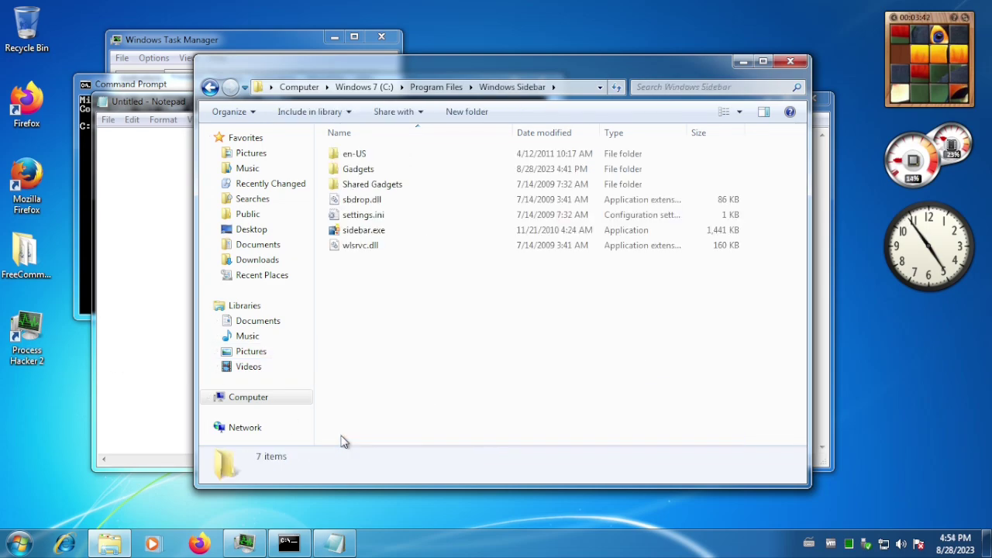
pyautogui.click(422, 87)
pyautogui.click(371, 87)
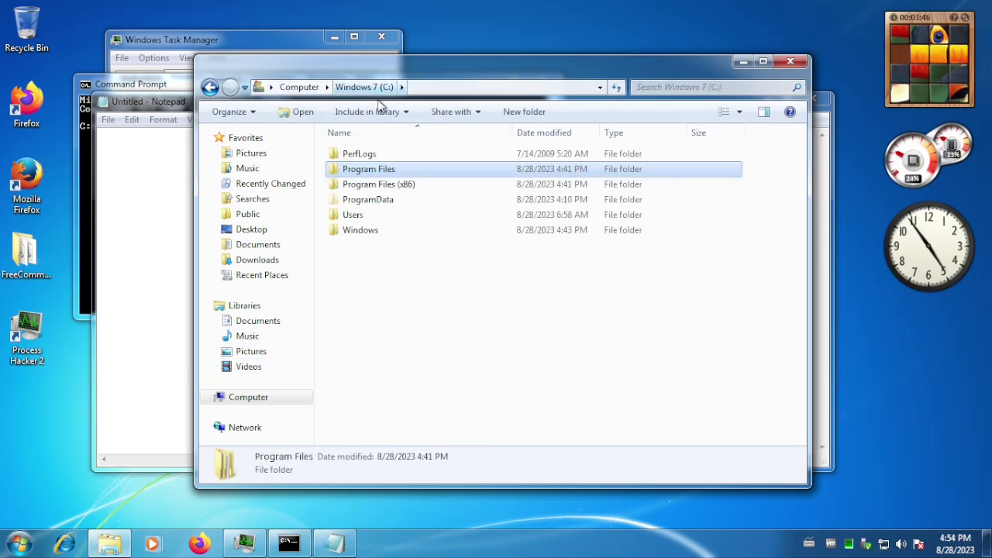
# - Look through the Windows folder and its MSAgent64 subfolder, and return to the root of drive C:
pyautogui.doubleClick(369, 230)
pyautogui.scroll(-20, 372, 241)
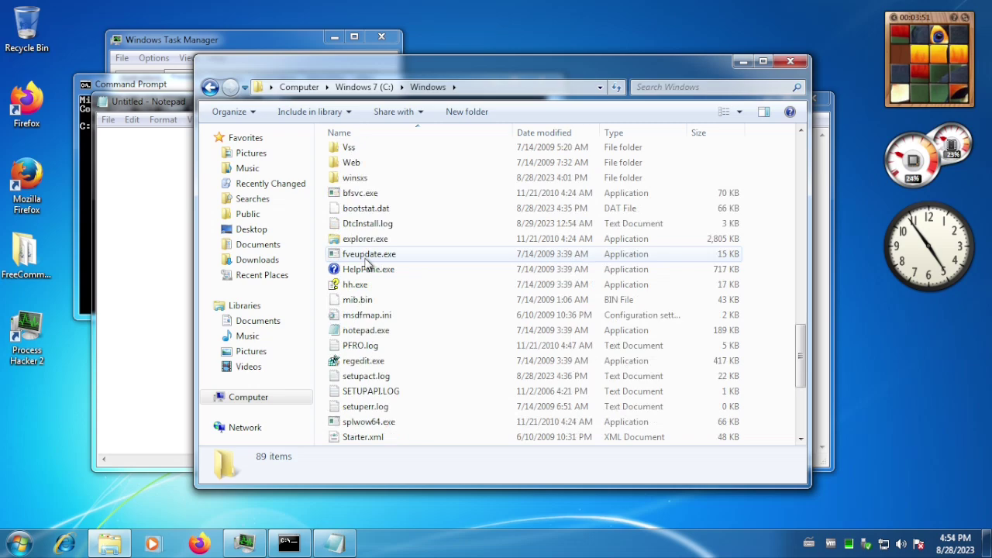
pyautogui.scroll(-1, 368, 263)
pyautogui.scroll(18, 368, 263)
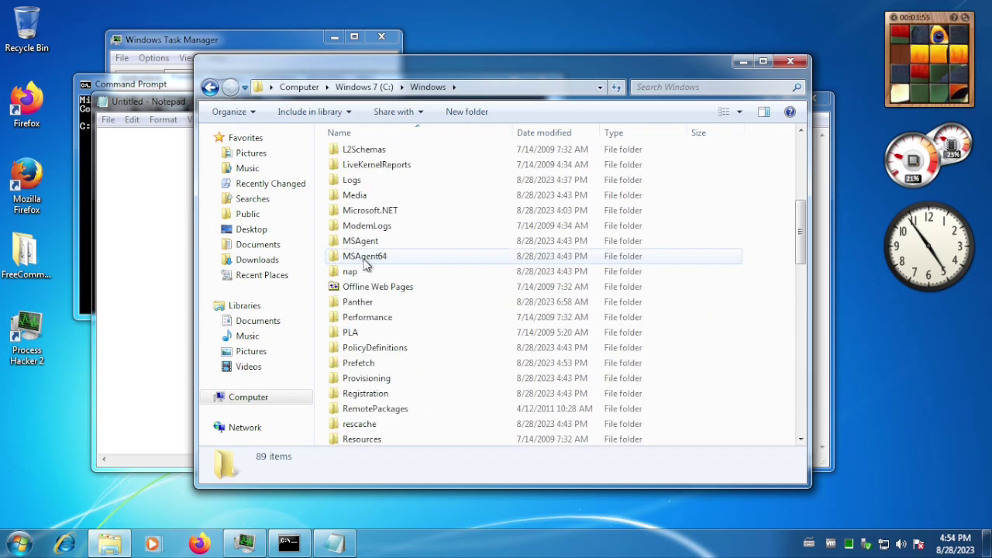
pyautogui.doubleClick(368, 258)
pyautogui.click(372, 86)
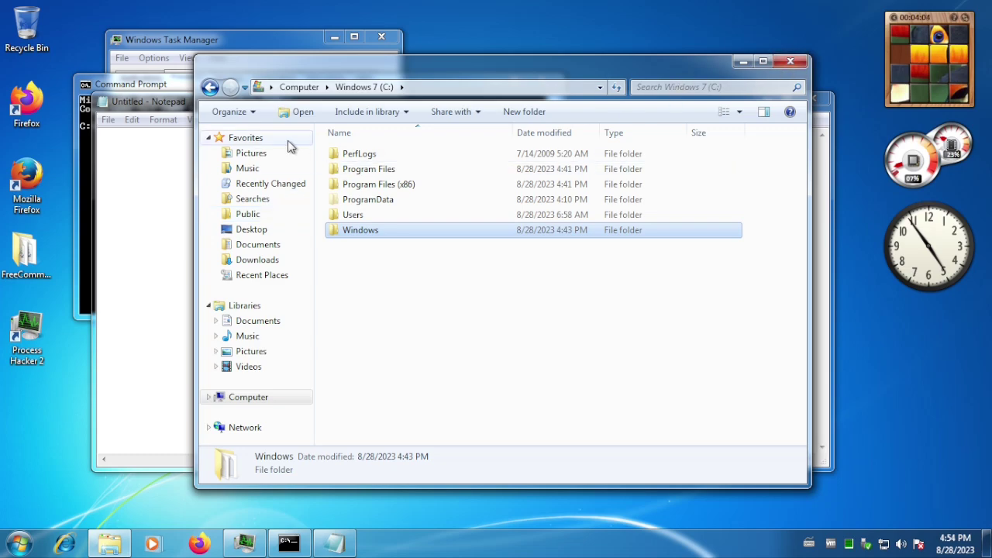
# - Open the Sample Music folder from the Music library and widen the Name column to show the full file names
pyautogui.click(250, 337)
pyautogui.doubleClick(383, 211)
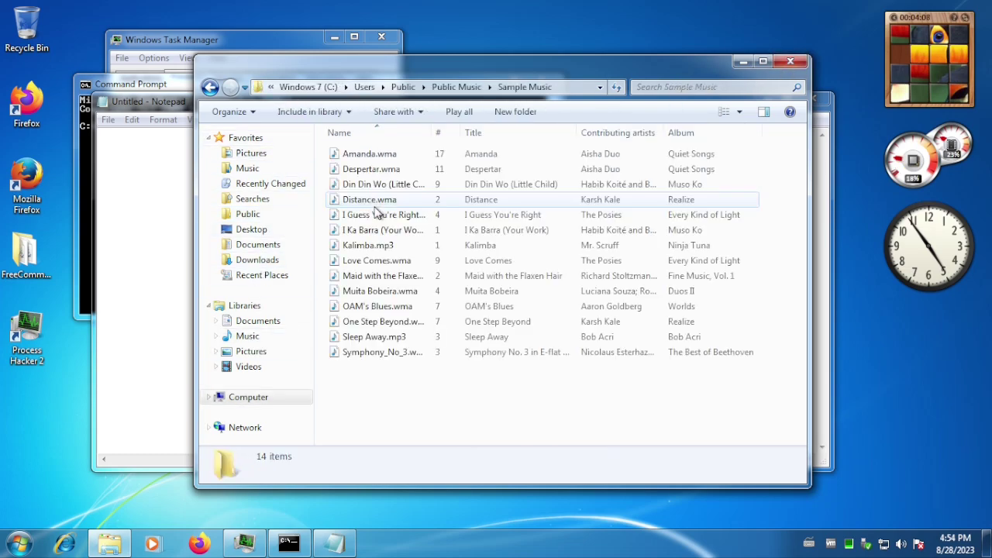
pyautogui.moveTo(431, 132); pyautogui.dragTo(490, 132)
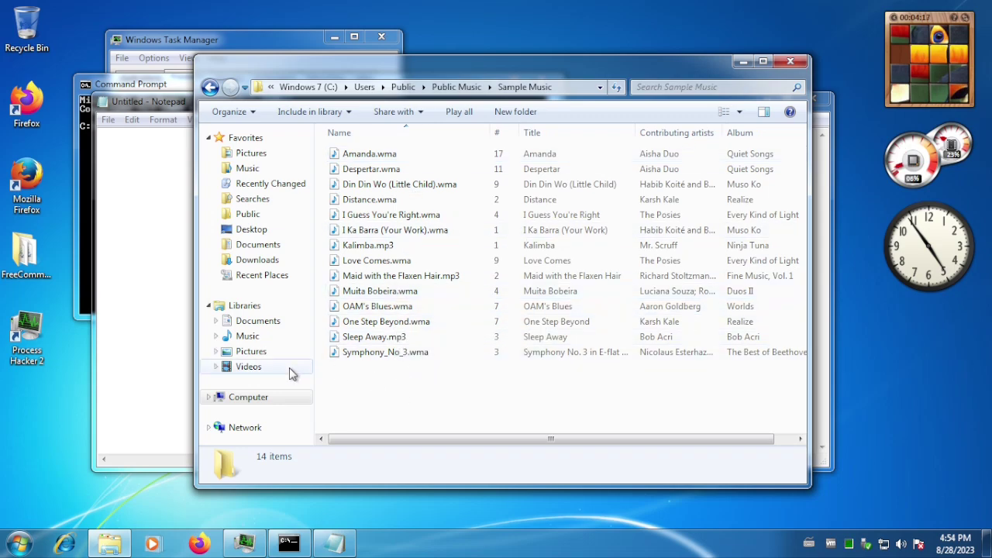
# - Look through the sample pictures and the Sample Videos folder, and check the Documents library
pyautogui.click(251, 351)
pyautogui.doubleClick(416, 256)
pyautogui.click(249, 367)
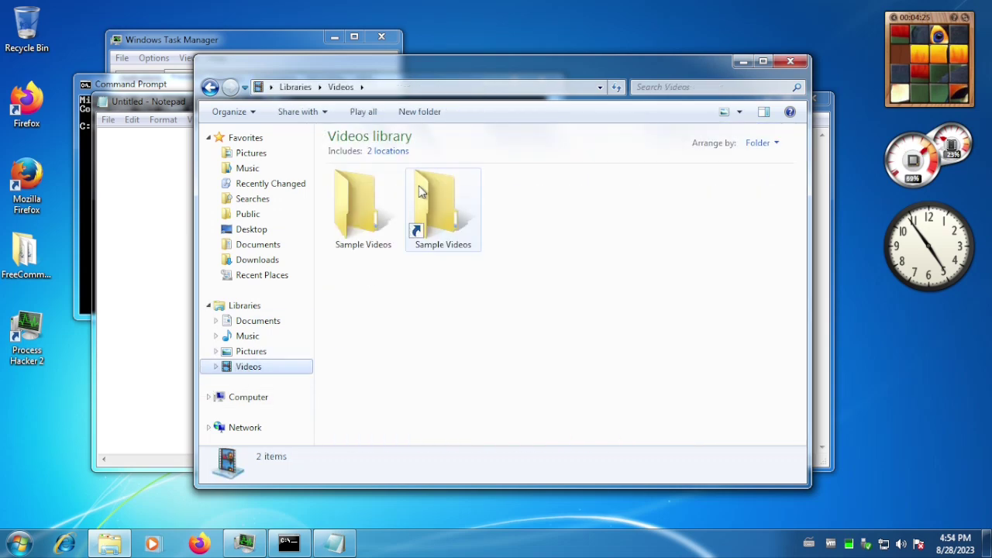
pyautogui.doubleClick(419, 221)
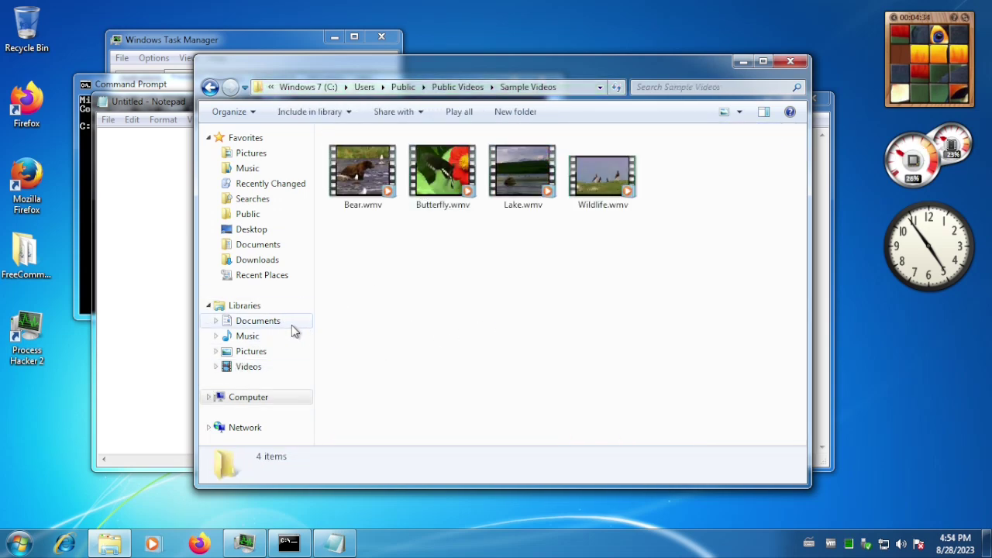
pyautogui.click(270, 321)
# - Close the file browser, Notepad, Command Prompt and Task Manager windows
pyautogui.click(791, 61)
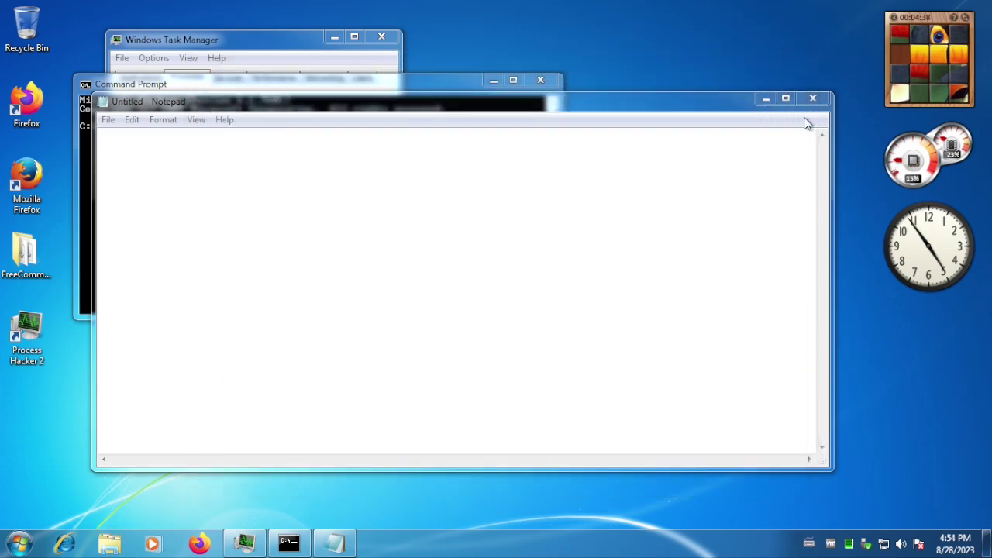
pyautogui.click(814, 99)
pyautogui.click(541, 80)
pyautogui.click(383, 39)
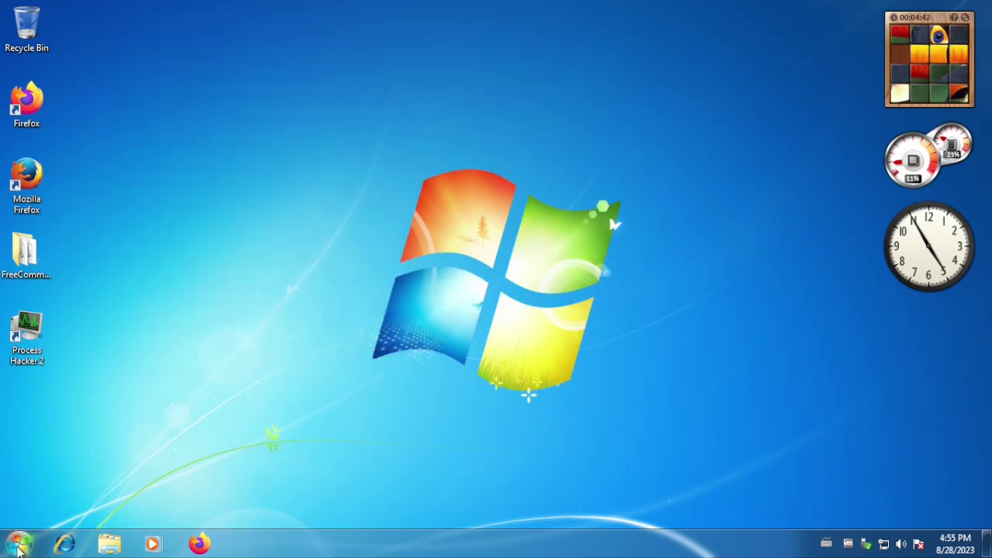
# - Restart the computer
pyautogui.click(19, 545)
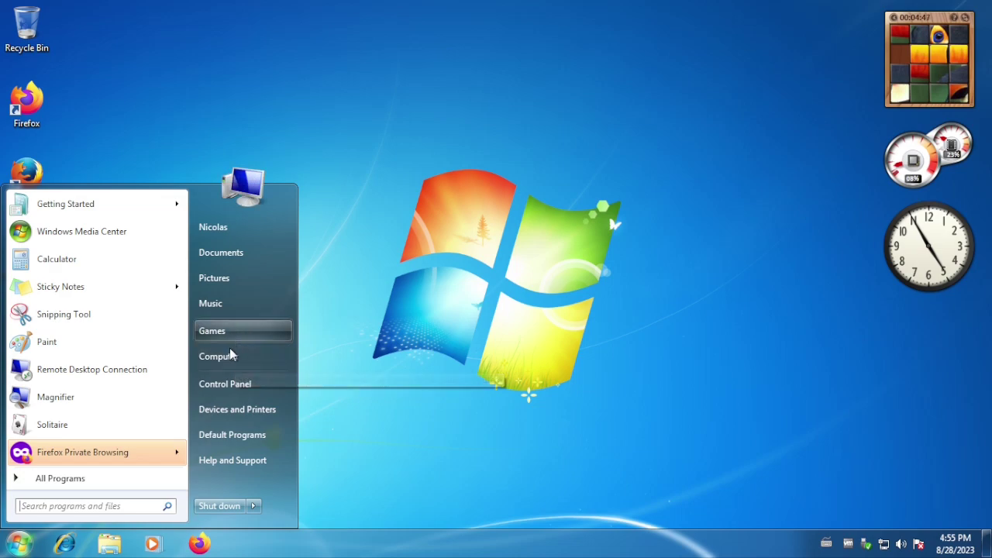
pyautogui.click(254, 509)
pyautogui.click(295, 489)
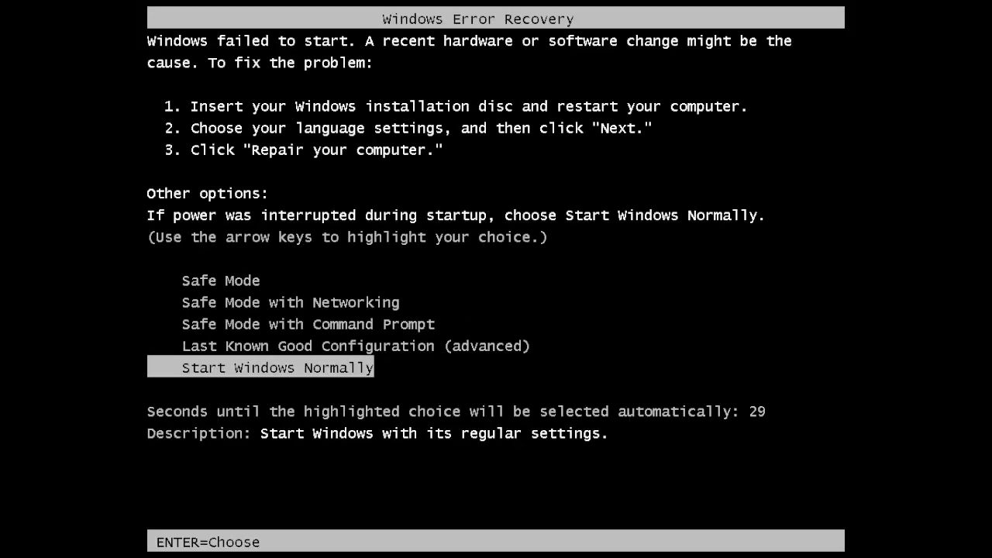
# - Look over the Windows Error Recovery startup options and try to start Windows normally
pyautogui.press('Up')
pyautogui.press('Up')
pyautogui.press('Up')
pyautogui.press('Up')
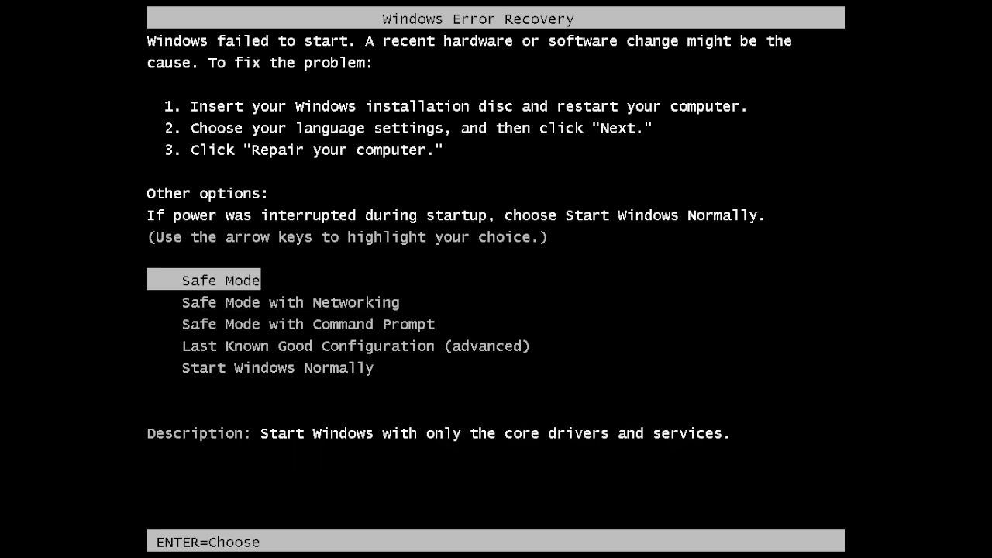
pyautogui.press('Down')
pyautogui.press('Down')
pyautogui.press('Down')
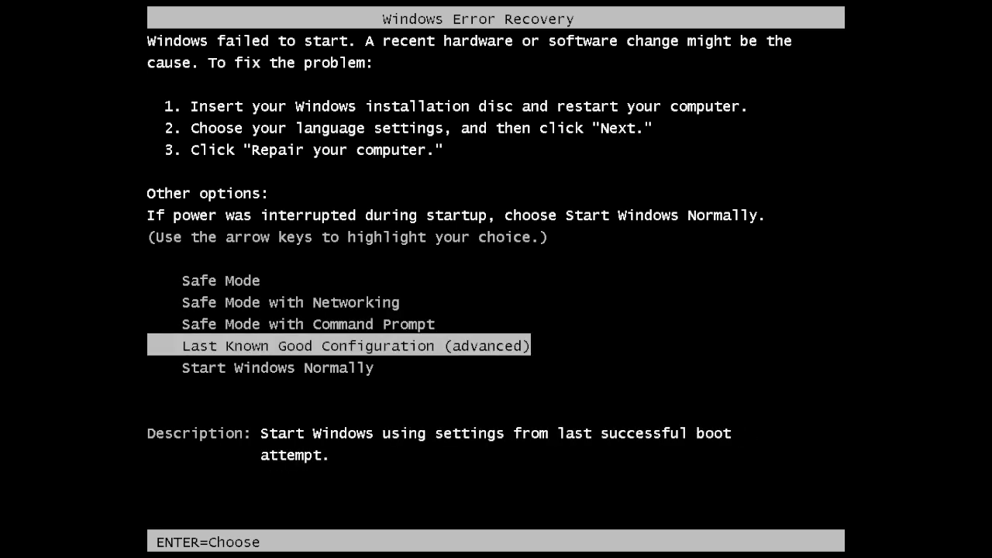
pyautogui.press('Down')
pyautogui.press('Return')
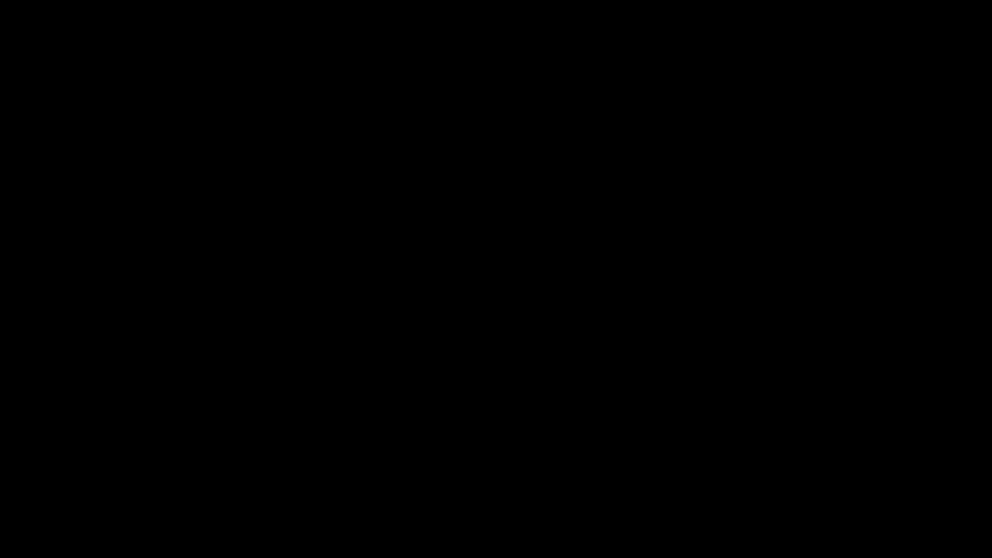
# - Try to start Windows with Last Known Good Configuration (advanced) and in Safe Mode
pyautogui.press('Up')
pyautogui.press('Return')
pyautogui.press('Up')
pyautogui.press('Up')
pyautogui.press('Up')
pyautogui.press('Up')
pyautogui.press('Return')
# - Open the virtual machine's Boot Menu during startup and boot from the CD-ROM drive
pyautogui.press('Escape')
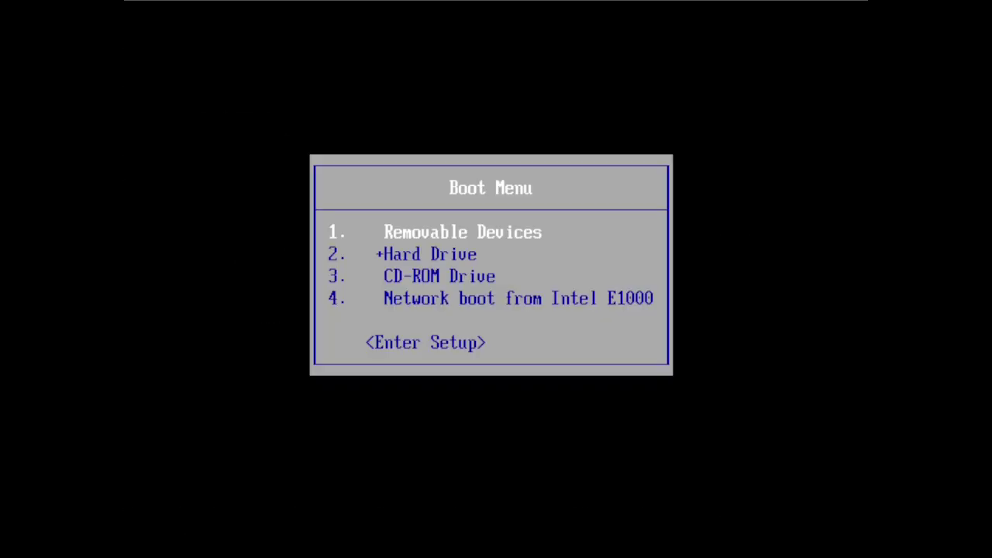
pyautogui.press('Down')
pyautogui.press('Down')
pyautogui.press('Return')
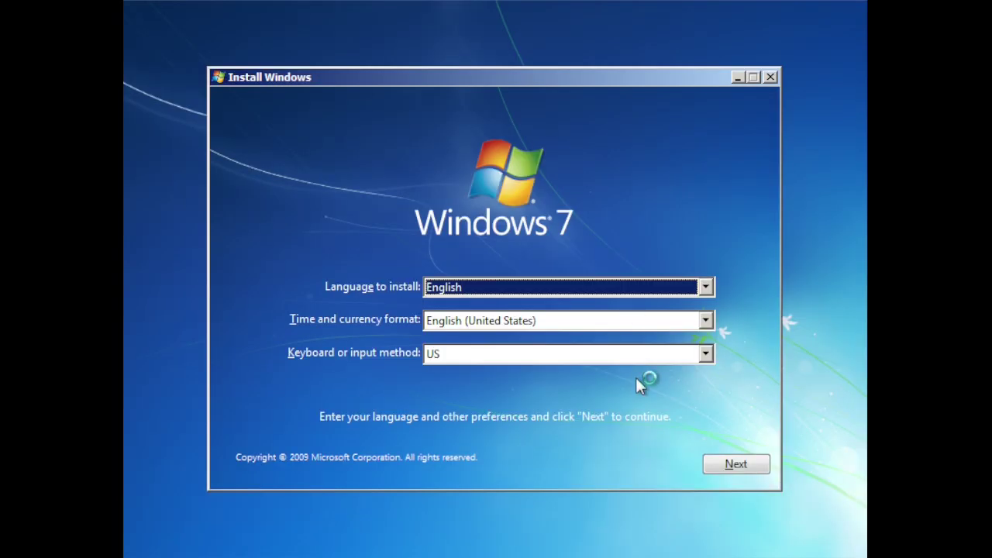
# - Set the setup keyboard layout to German, choose to repair the computer, and apply the startup option repairs with a restart
pyautogui.click(637, 354)
pyautogui.press('g')
pyautogui.click(612, 429)
pyautogui.click(729, 463)
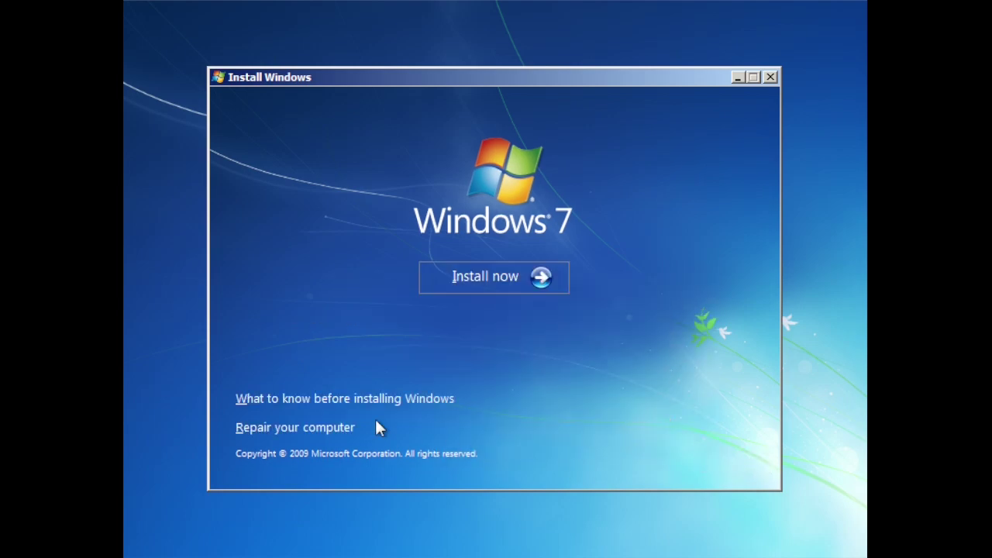
pyautogui.click(351, 428)
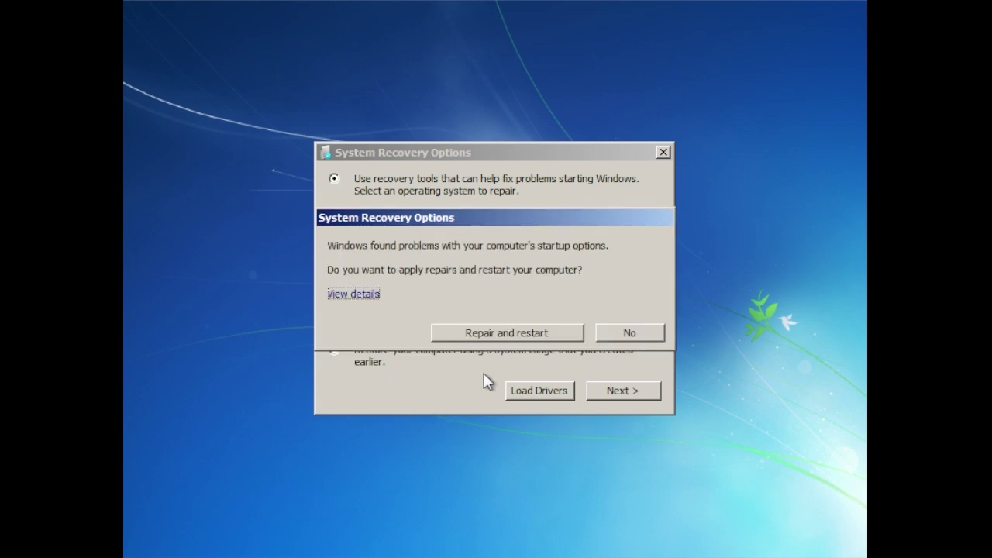
pyautogui.click(538, 336)
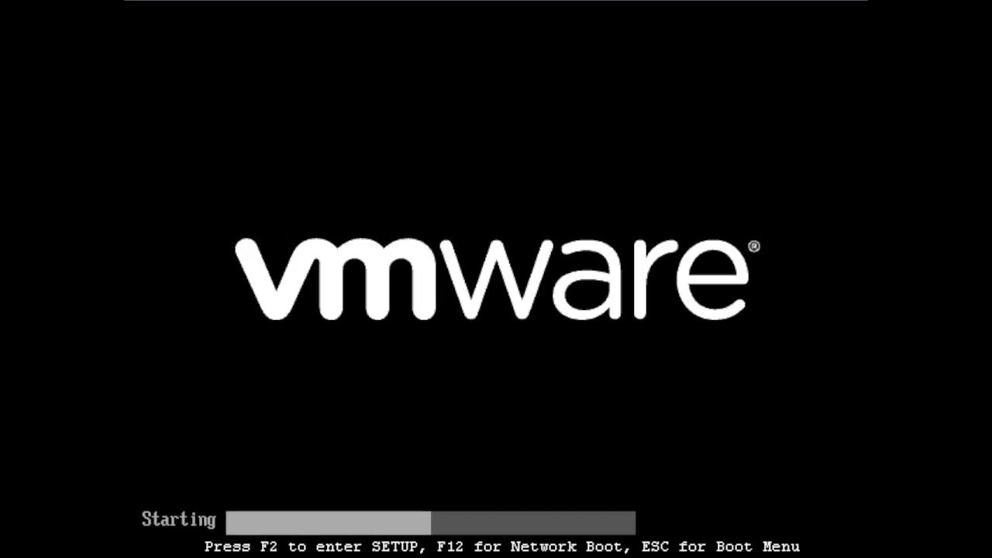
# - Try to start Windows 7 Ultimate (recovered) from Windows Boot Manager, and retry past the driver error
pyautogui.press('Down')
pyautogui.press('Return')
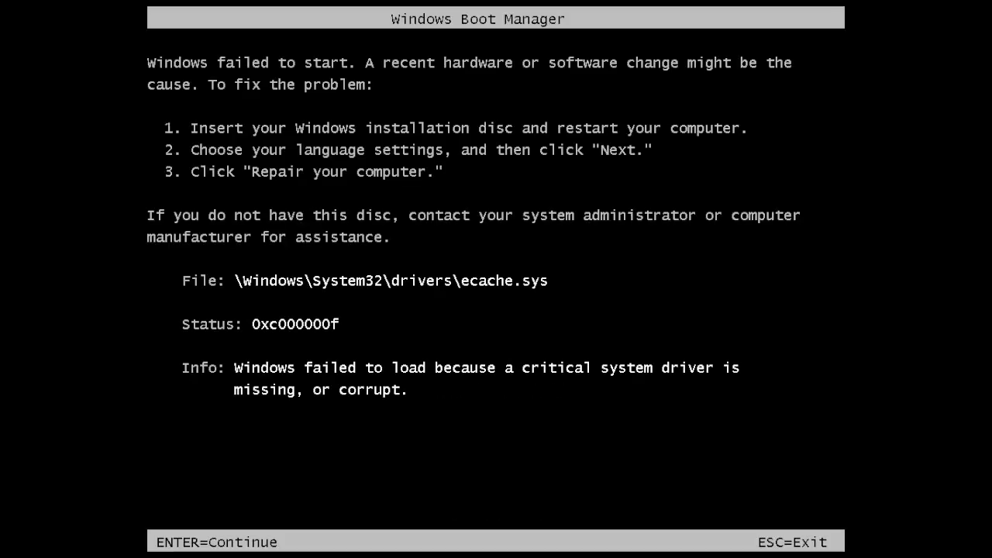
pyautogui.press('Return')
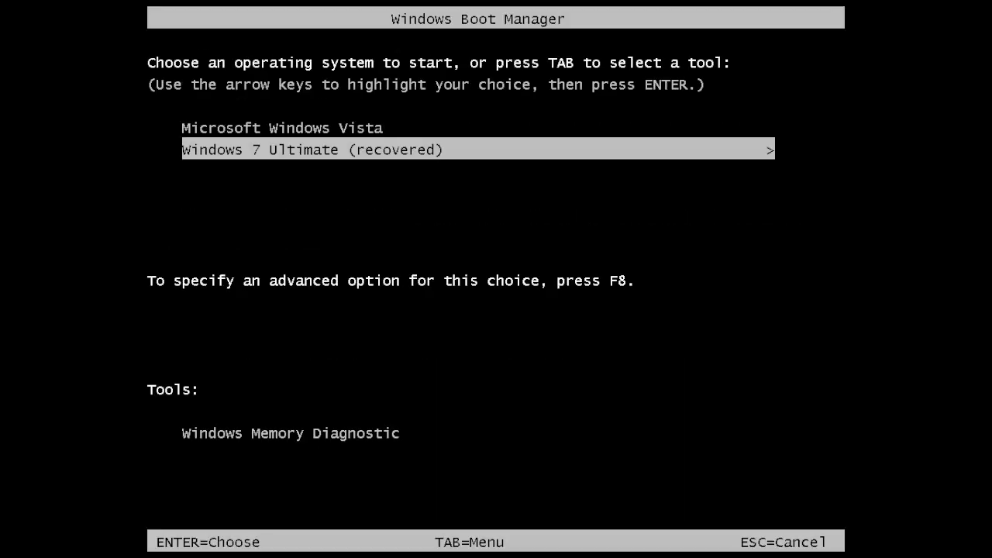
pyautogui.press('Return')
pyautogui.press('Return')
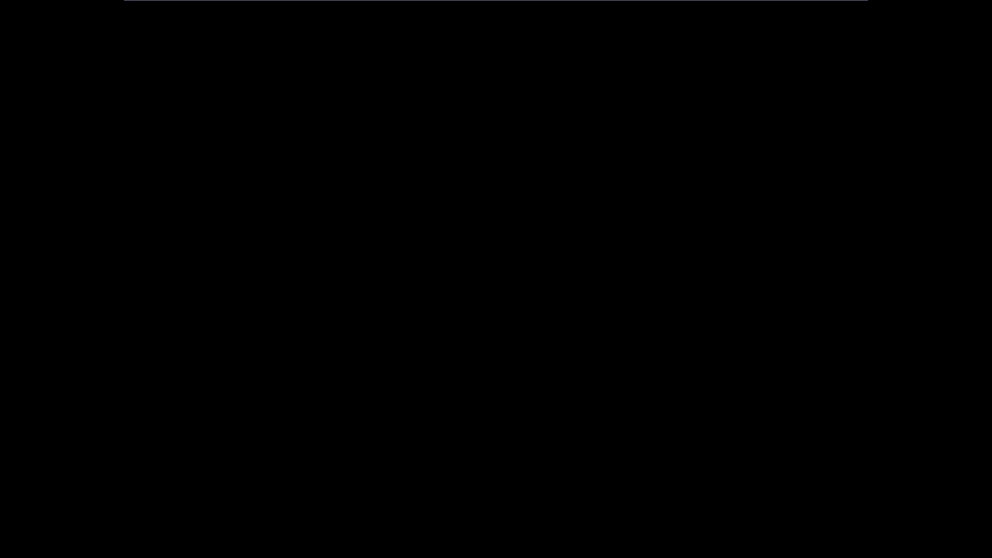
pyautogui.press('Down')
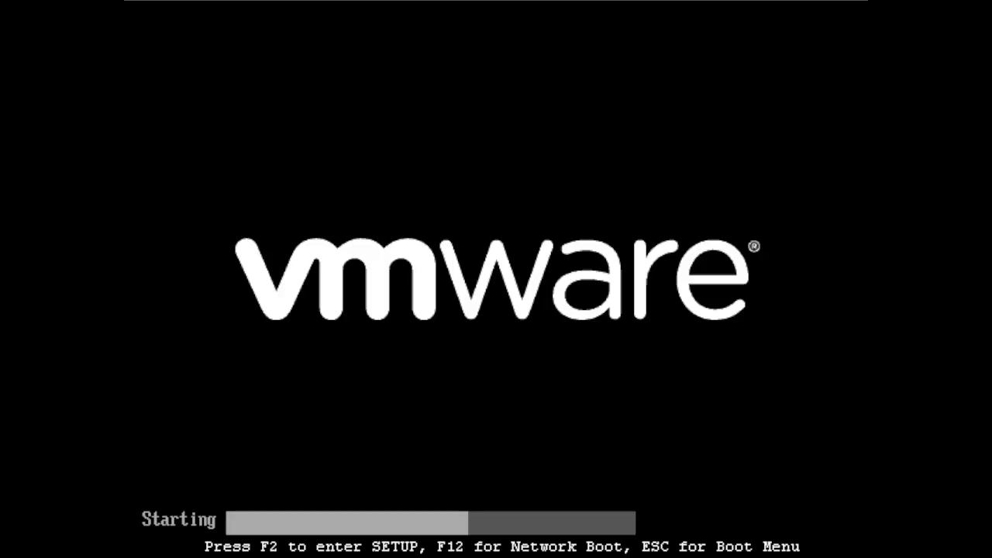
# - Bring up the Boot Menu during startup and boot from the CD-ROM drive again
pyautogui.press('Escape')
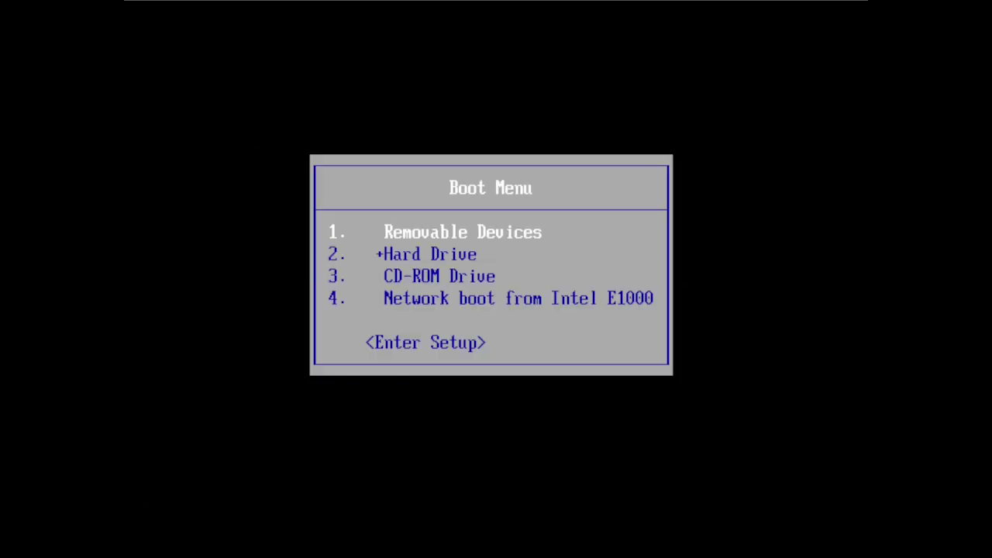
pyautogui.press('Down')
pyautogui.press('Down')
pyautogui.press('Return')
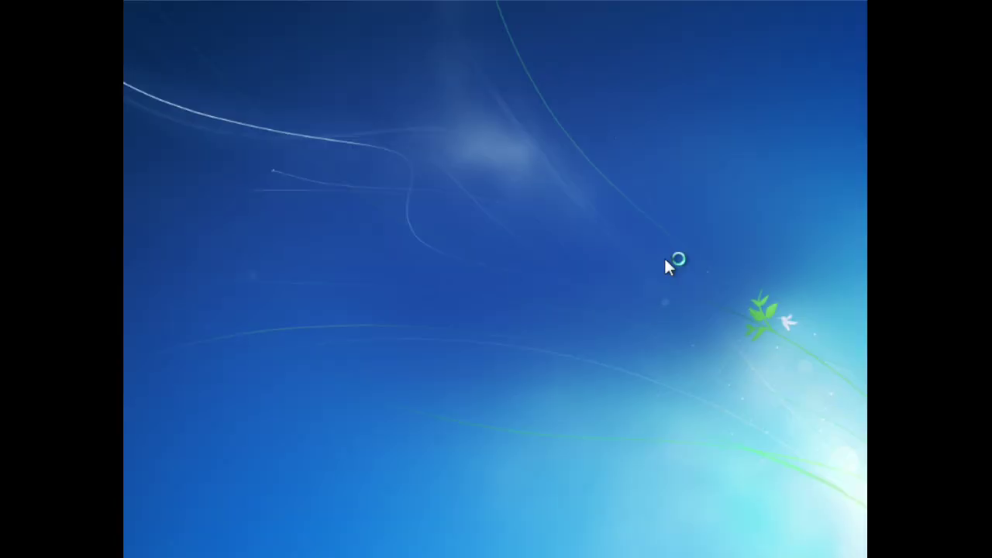
# - Set the keyboard or input method to German in Windows 7 setup and choose to repair the computer
pyautogui.click(430, 352)
pyautogui.press('g')
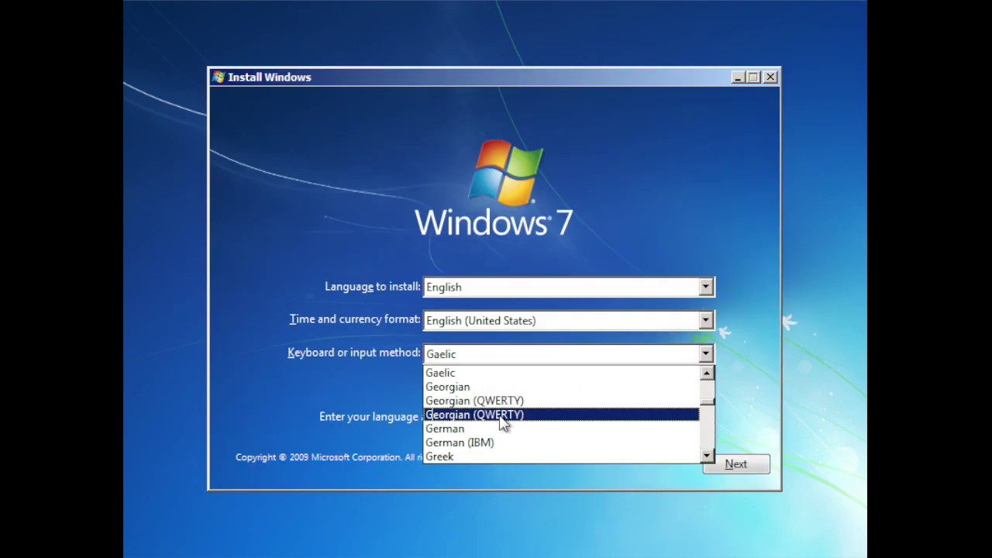
pyautogui.click(513, 433)
pyautogui.click(729, 465)
pyautogui.click(301, 438)
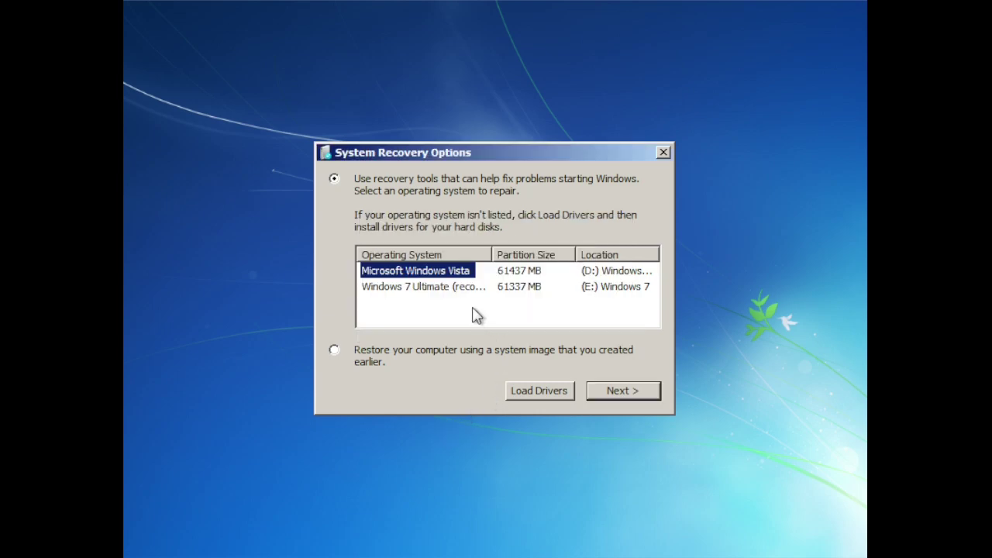
# - Select Windows 7 Ultimate (recovered) on the E: partition as the system to repair and run Startup Repair
pyautogui.moveTo(658, 256); pyautogui.dragTo(668, 257)
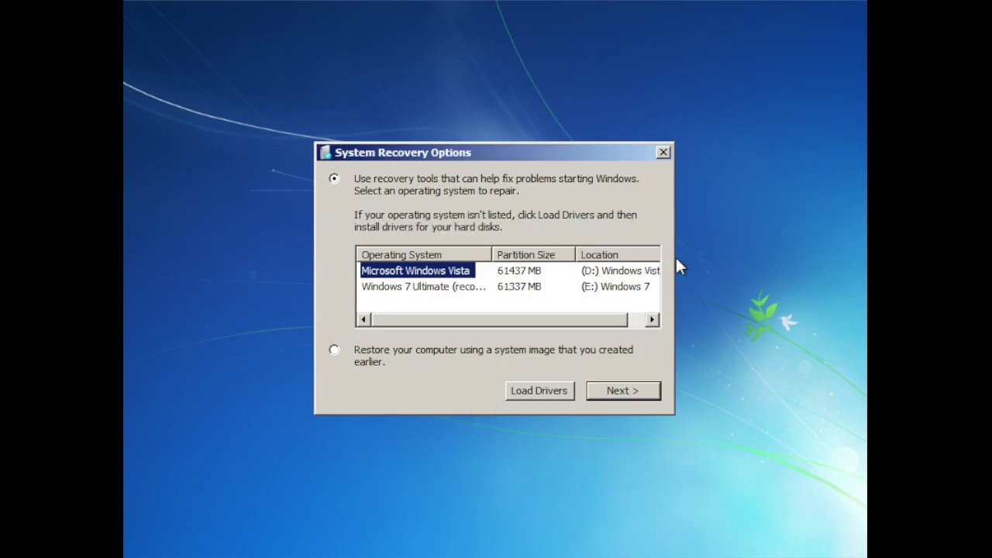
pyautogui.moveTo(610, 317)
pyautogui.mouseDown()
pyautogui.moveTo(626, 322)
pyautogui.moveTo(593, 316)
pyautogui.mouseUp()
pyautogui.click(467, 288)
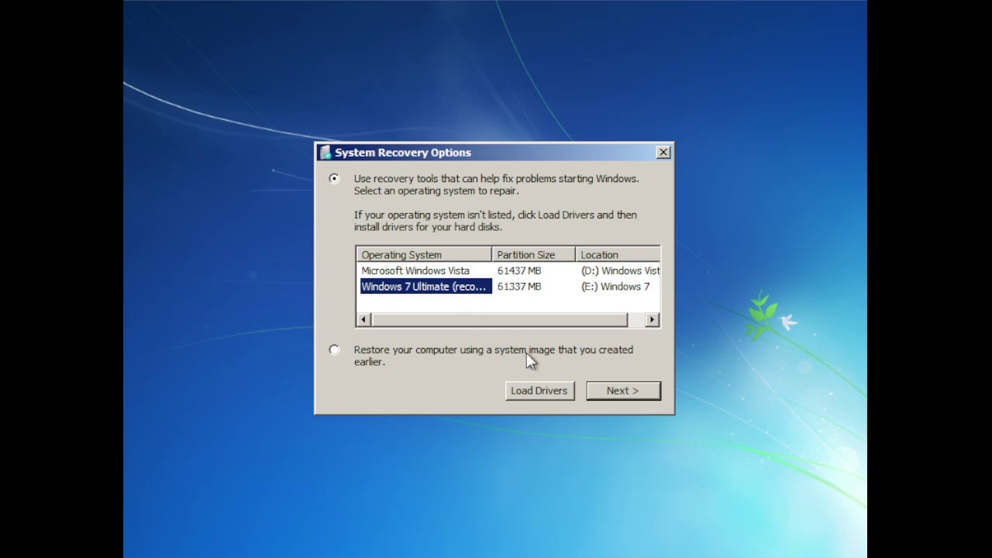
pyautogui.click(626, 392)
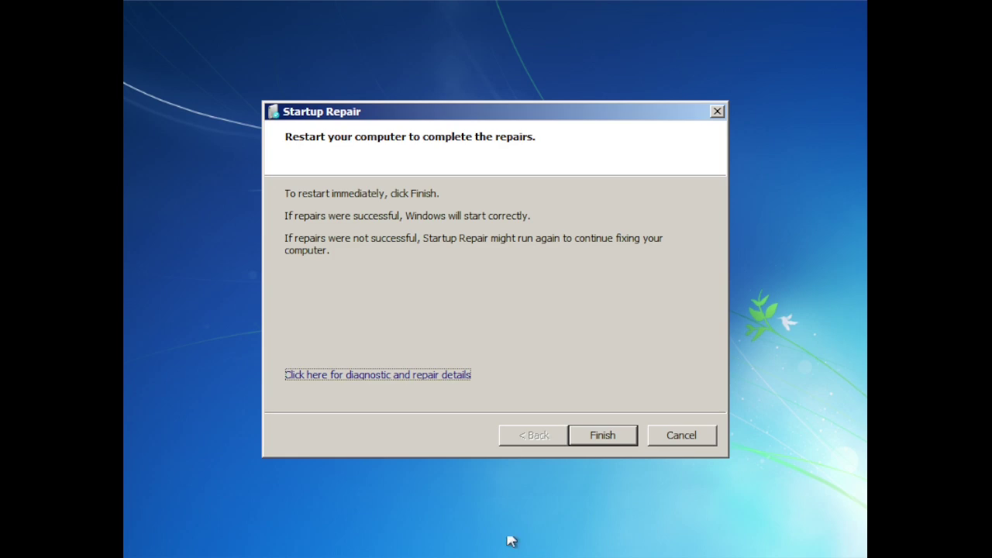
# - Finish Startup Repair with a restart and start Windows 7 Ultimate (recovered)
pyautogui.click(601, 435)
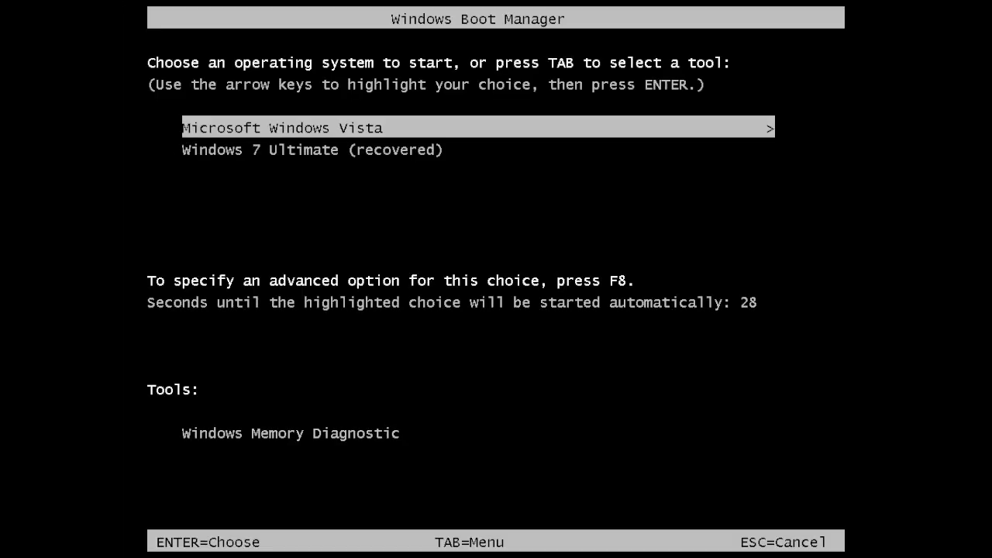
pyautogui.press('Down')
pyautogui.press('Return')
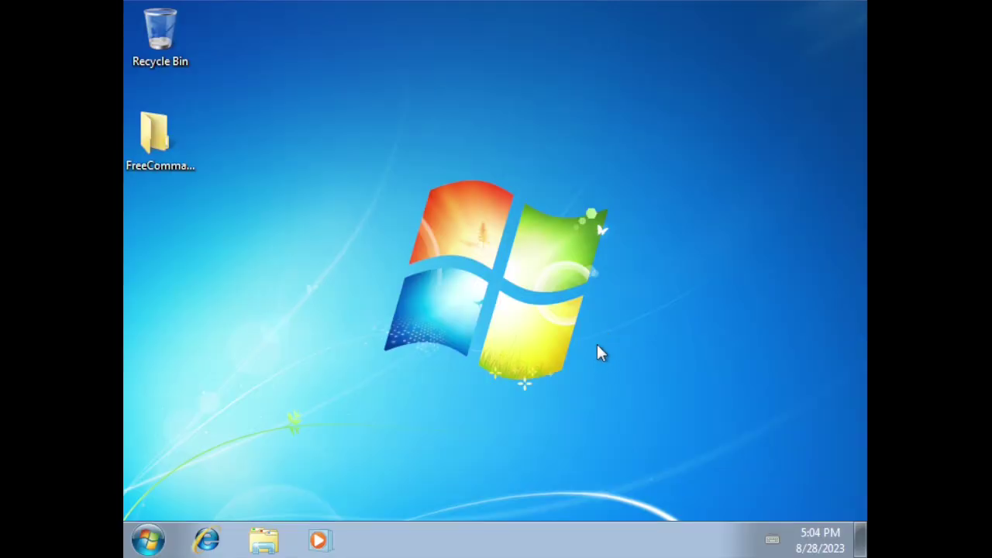
# - Raise the speaker volume to maximum and dismiss the AutoPlay window for the Windows Vista (E:) drive
pyautogui.moveTo(360, 158); pyautogui.dragTo(627, 374)
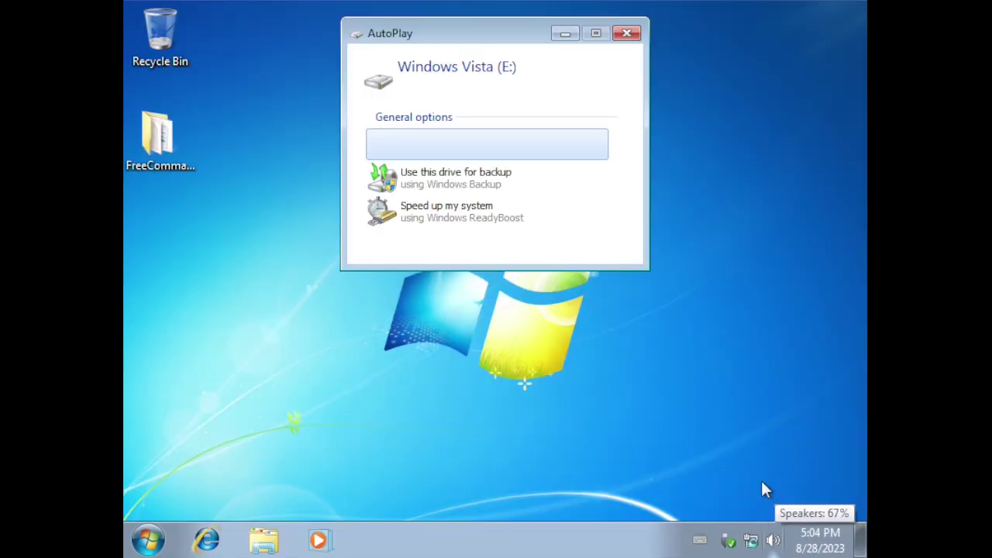
pyautogui.click(773, 540)
pyautogui.moveTo(751, 354); pyautogui.dragTo(749, 247)
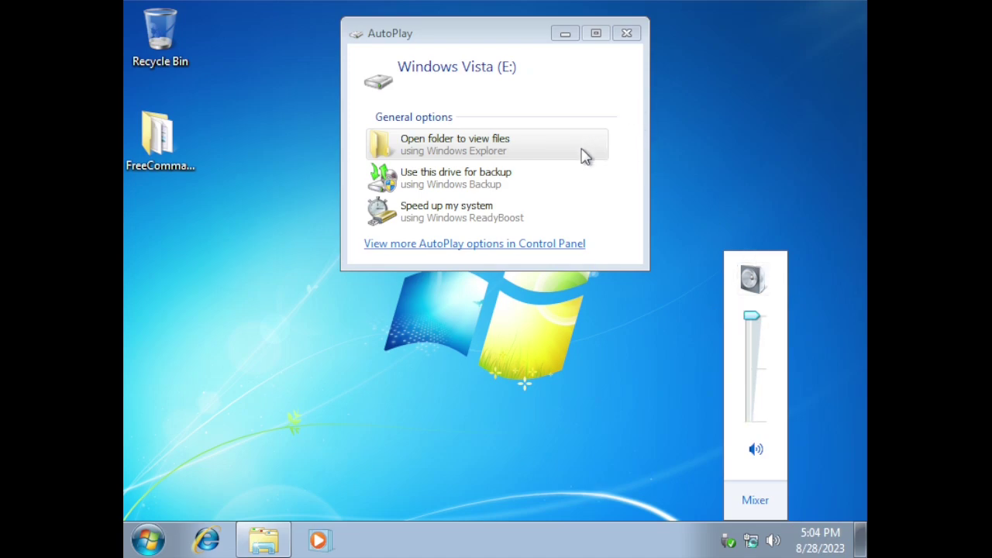
pyautogui.click(627, 35)
# - Open the Control Panel to check its categories, and close it again
pyautogui.click(147, 541)
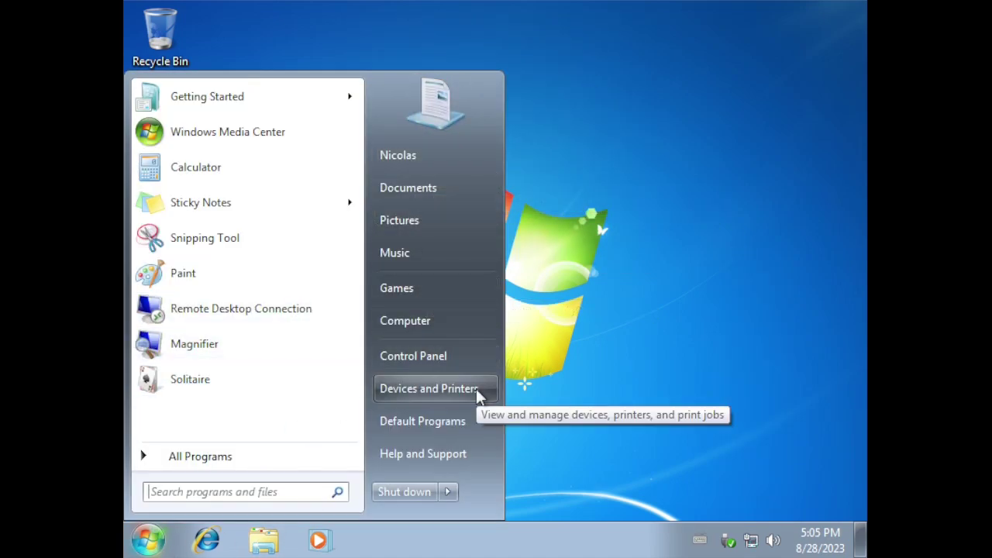
pyautogui.click(404, 360)
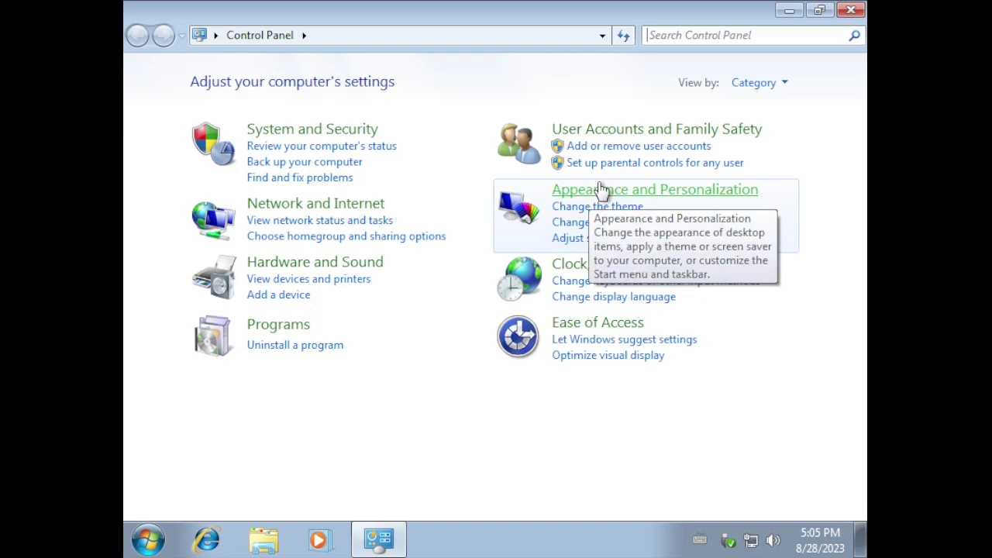
pyautogui.click(853, 11)
# - Examine the list of all installed programs and the options available for the desktop
pyautogui.click(147, 541)
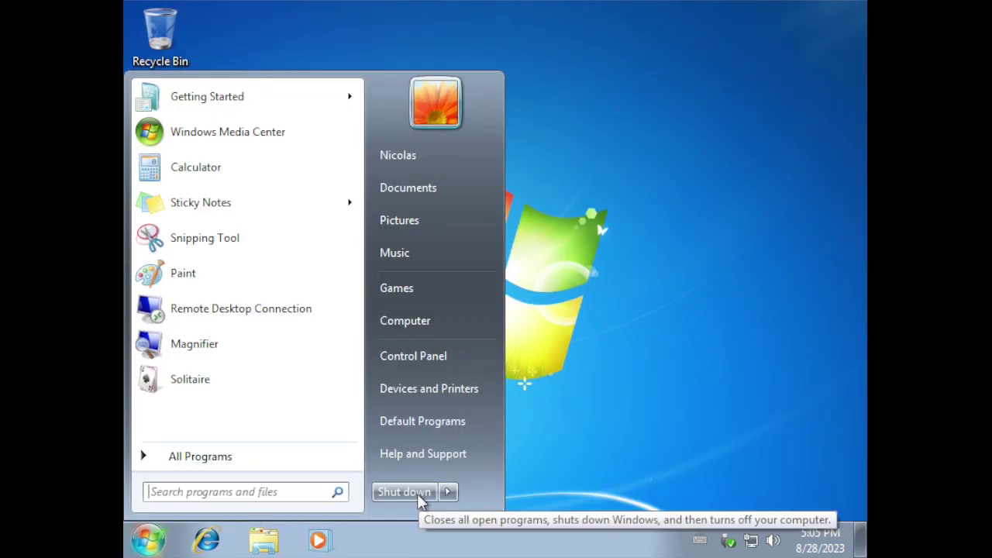
pyautogui.click(268, 458)
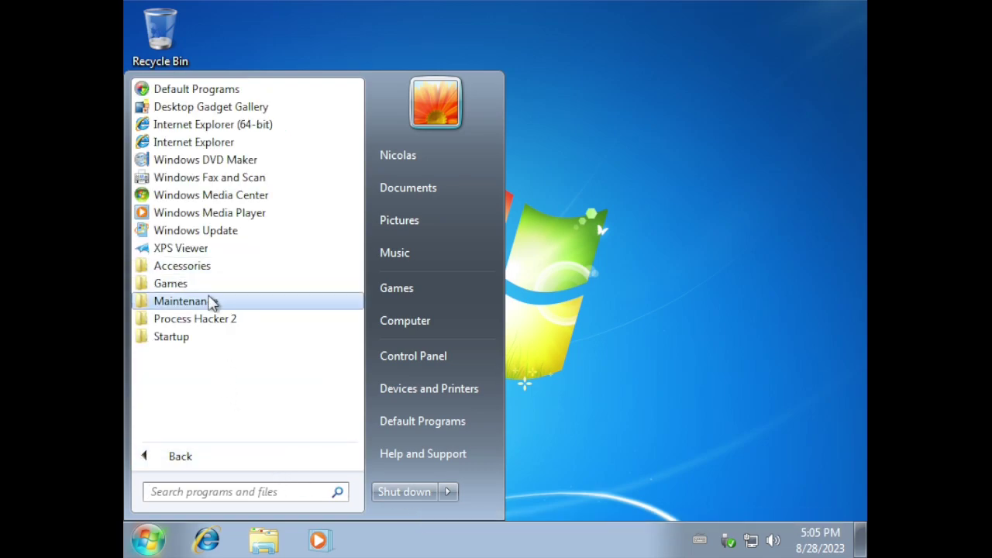
pyautogui.rightClick(545, 361)
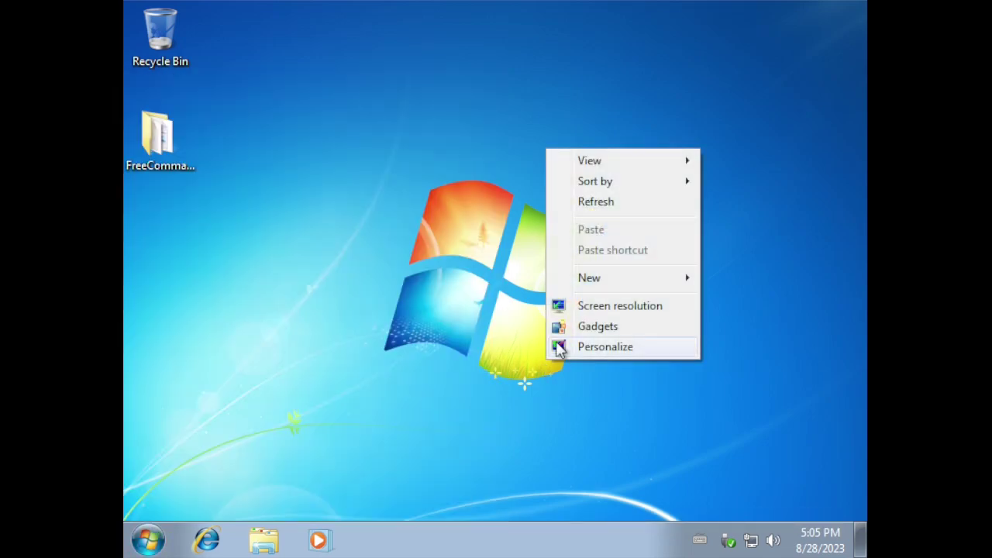
pyautogui.click(418, 316)
# - Shut down Windows 7
pyautogui.click(149, 537)
pyautogui.click(421, 491)
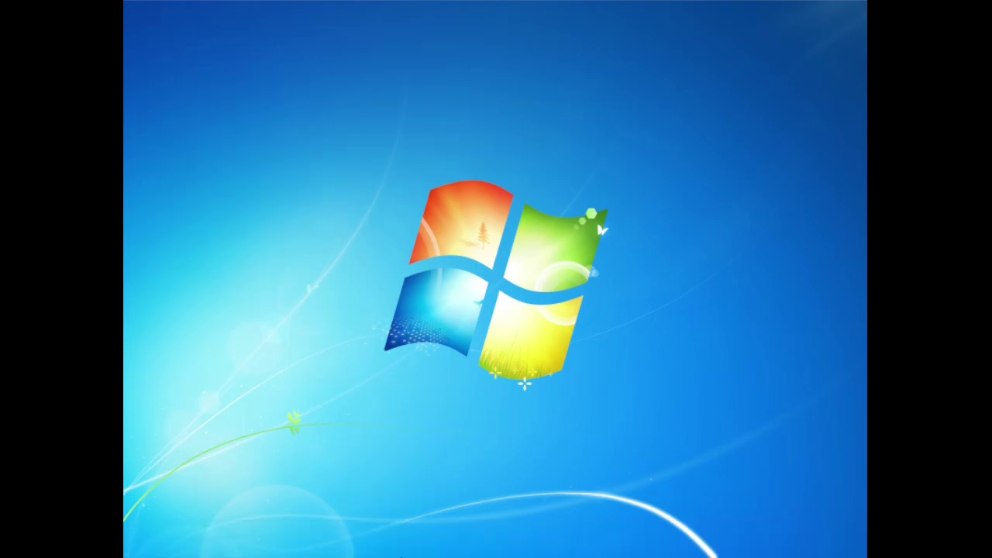